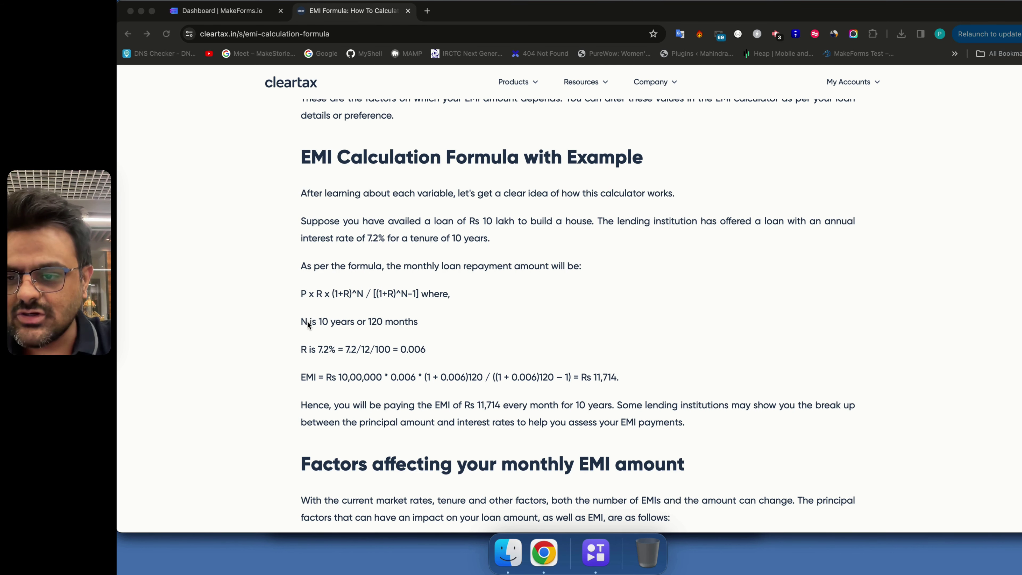
Step: Examine the EMI formula, the definitions of P, R and N, and the worked example on the cleartax page
{"action": "left_click", "coordinate": [299, 297]}
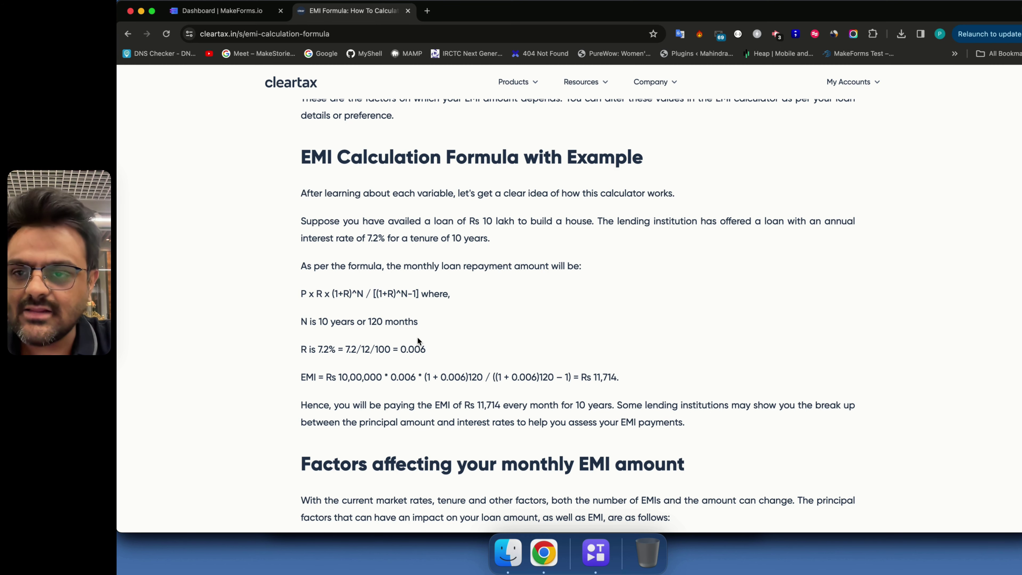
{"action": "scroll", "coordinate": [417, 340], "scroll_direction": "up", "scroll_amount": 12}
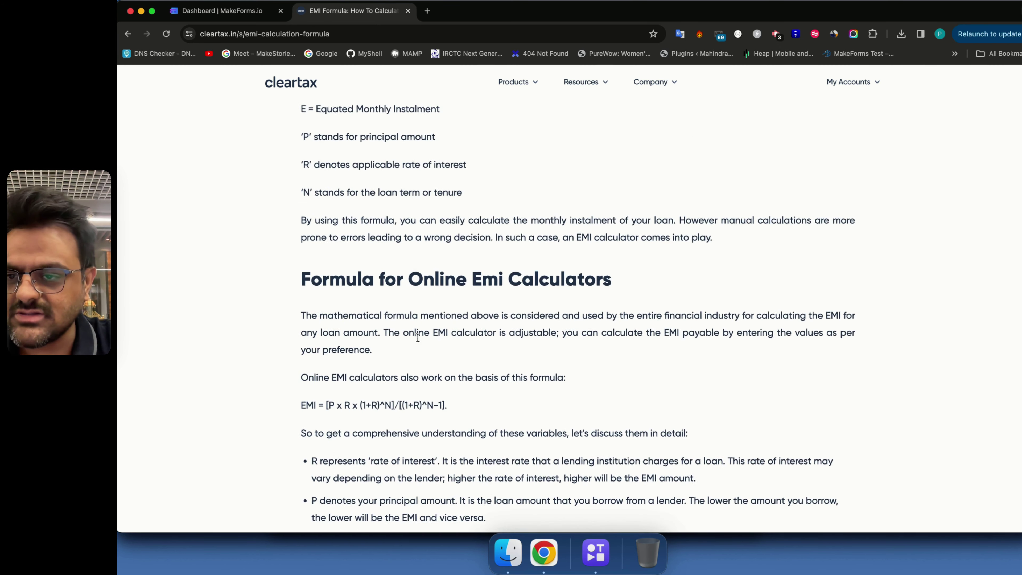
{"action": "scroll", "coordinate": [417, 337], "scroll_direction": "up", "scroll_amount": 3}
{"action": "scroll", "coordinate": [315, 203], "scroll_direction": "down", "scroll_amount": 1}
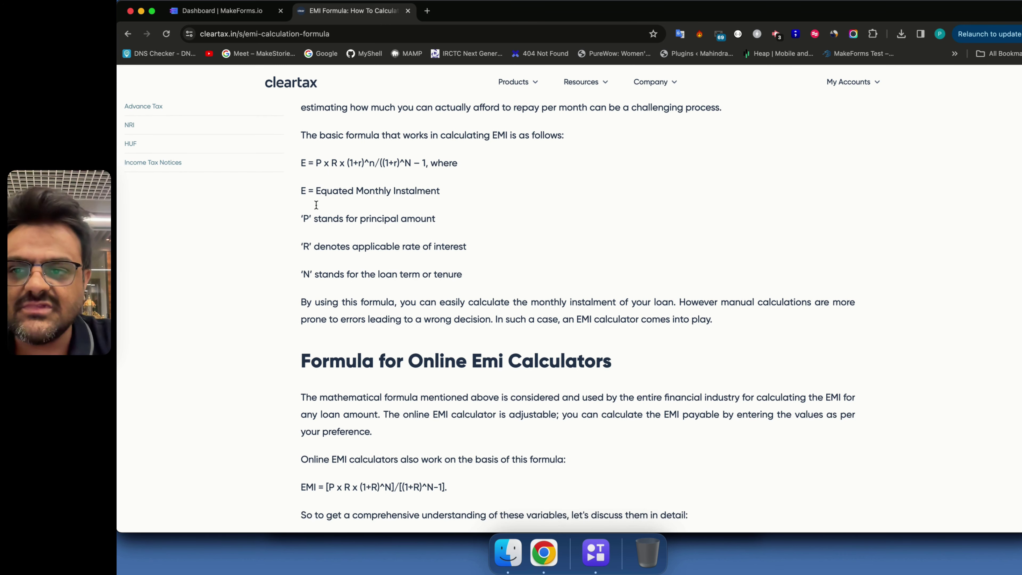
{"action": "left_click_drag", "start_coordinate": [309, 164], "coordinate": [300, 163]}
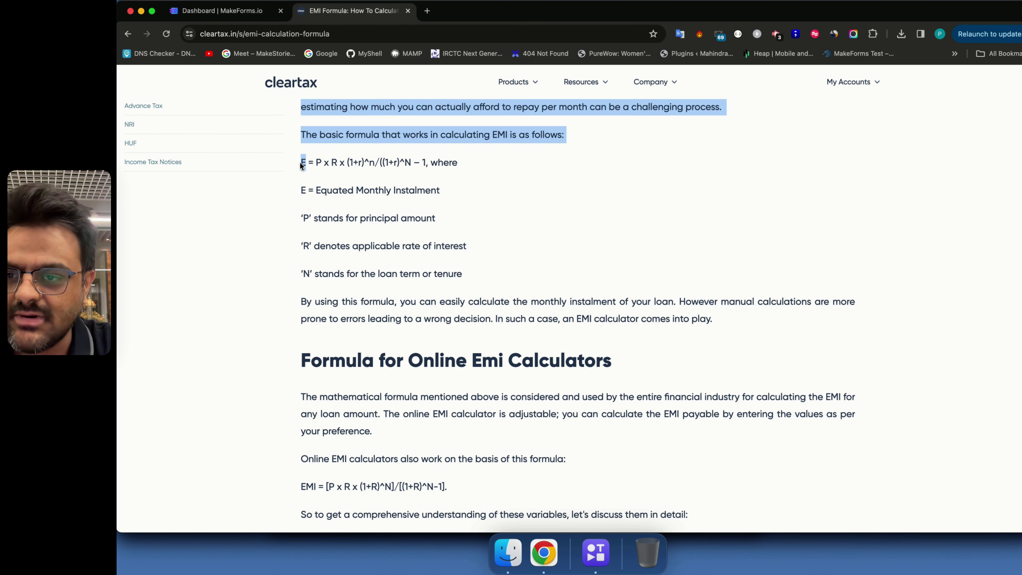
{"action": "left_click", "coordinate": [300, 163]}
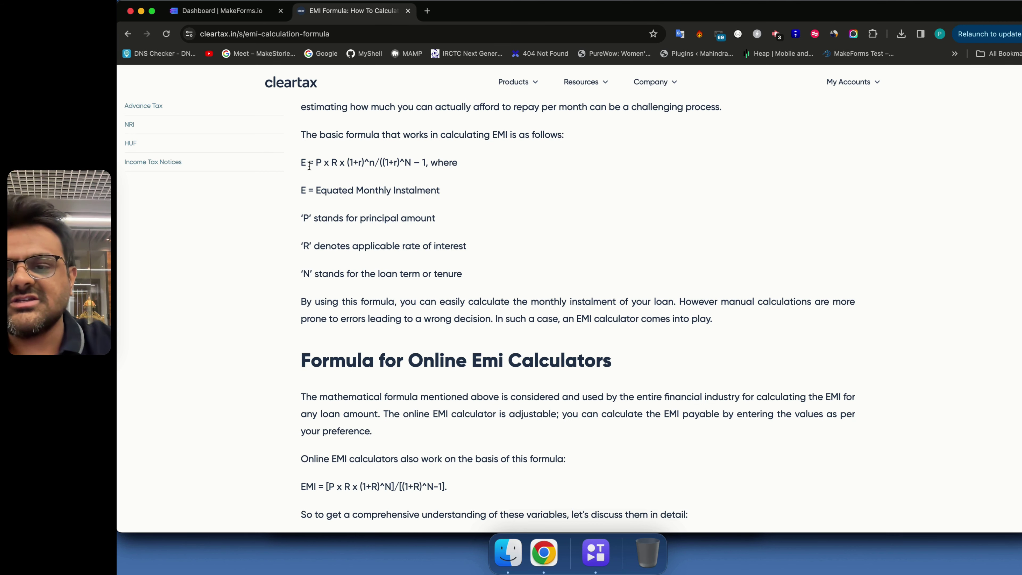
{"action": "double_click", "coordinate": [344, 250]}
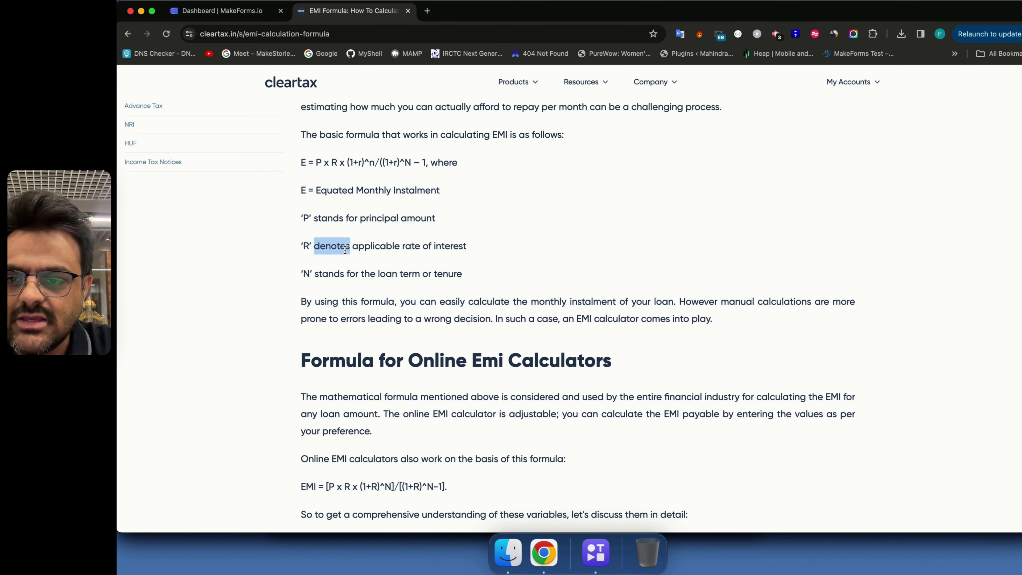
{"action": "double_click", "coordinate": [334, 275]}
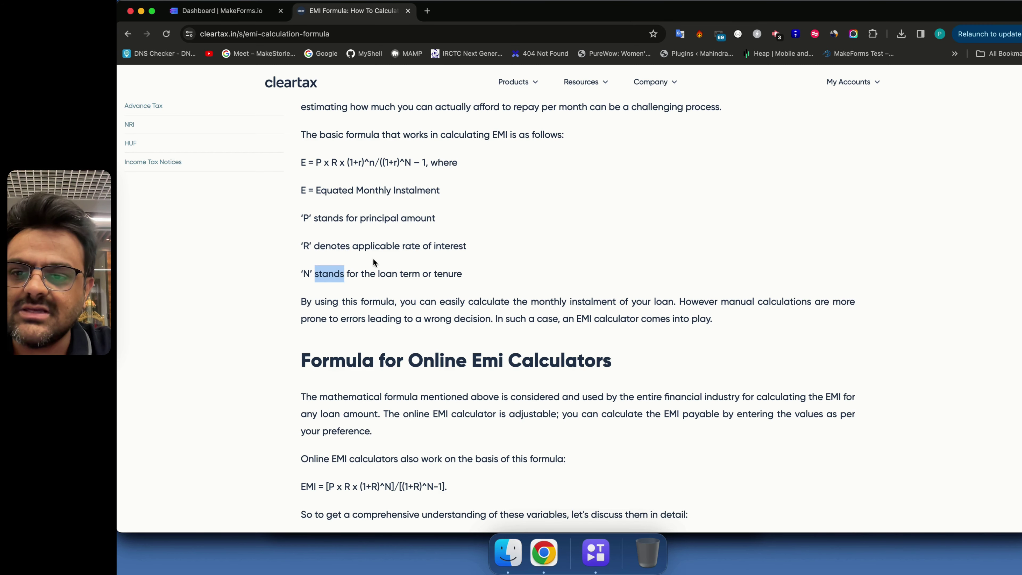
{"action": "scroll", "coordinate": [418, 286], "scroll_direction": "down", "scroll_amount": 9}
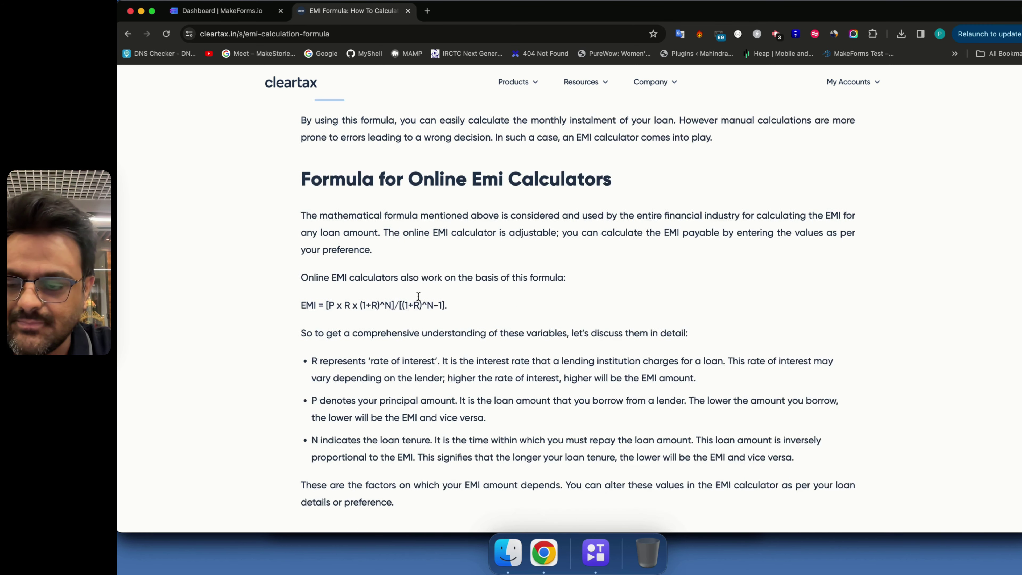
{"action": "scroll", "coordinate": [418, 296], "scroll_direction": "down", "scroll_amount": 5}
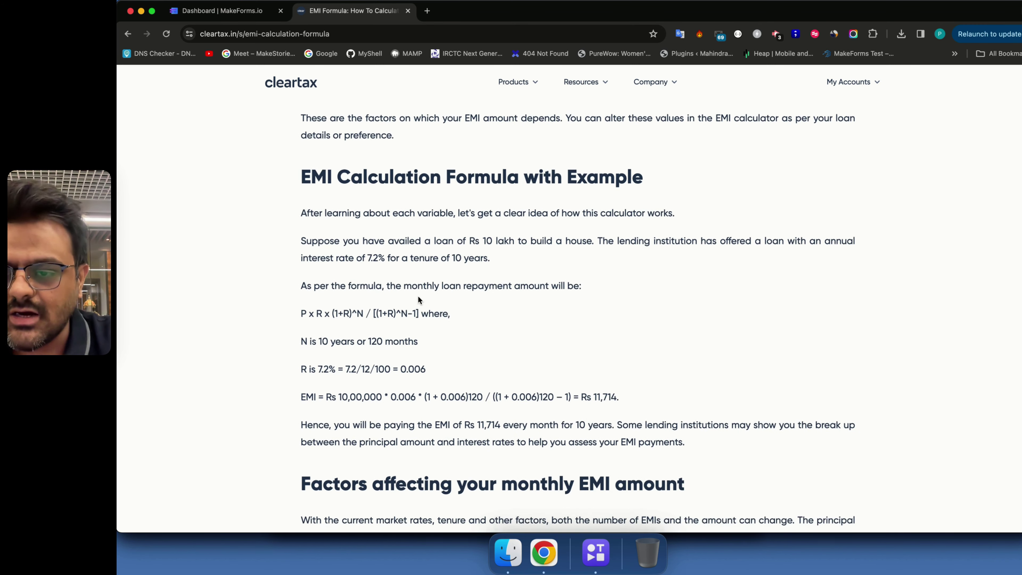
Step: Switch to the MakeForms dashboard and create a One At A Time form named "Emi Calculator" in English, without a folder
{"action": "key", "text": "ctrl+shift+Tab"}
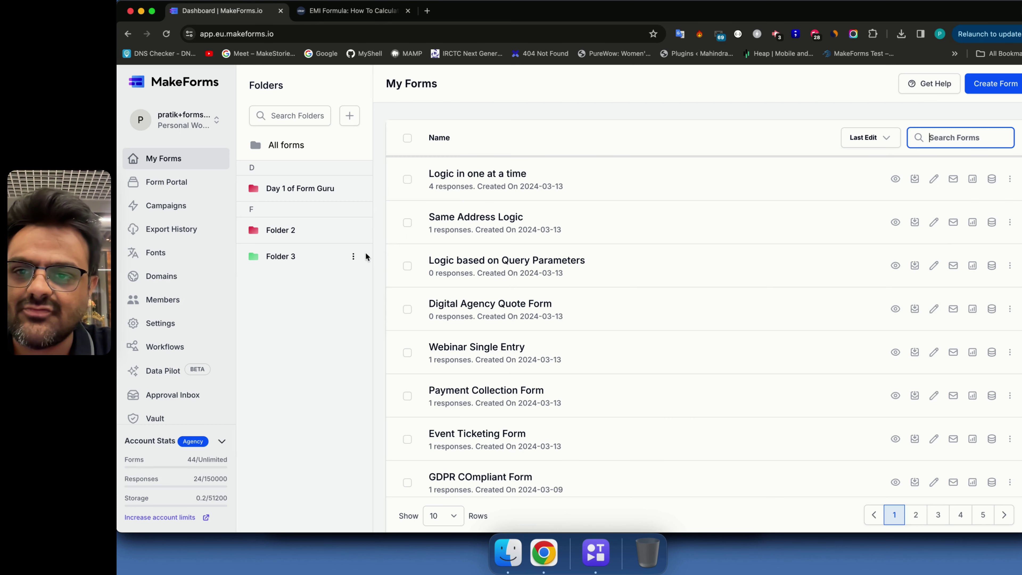
{"action": "left_click", "coordinate": [996, 84]}
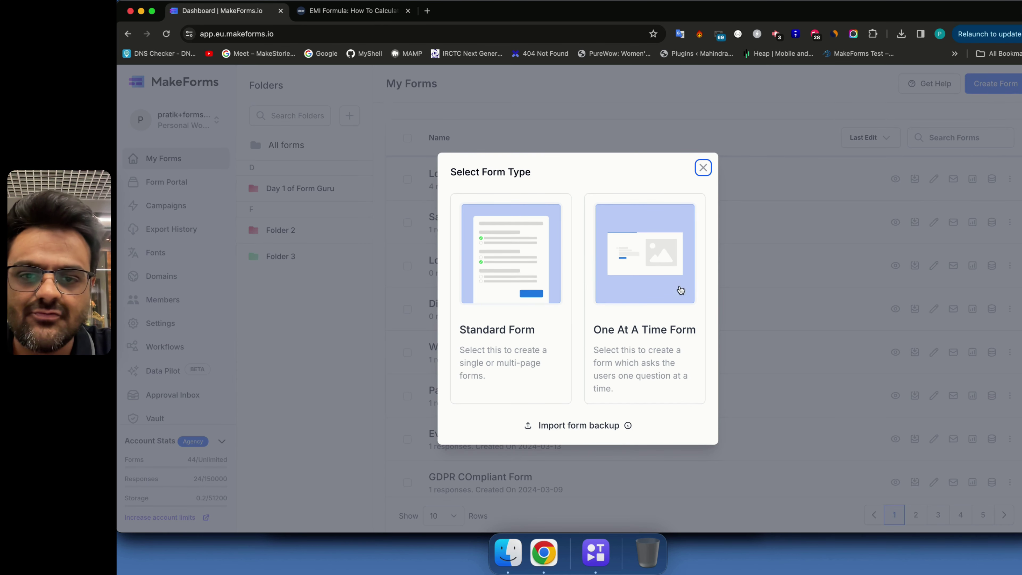
{"action": "left_click", "coordinate": [657, 277]}
{"action": "left_click", "coordinate": [503, 293]}
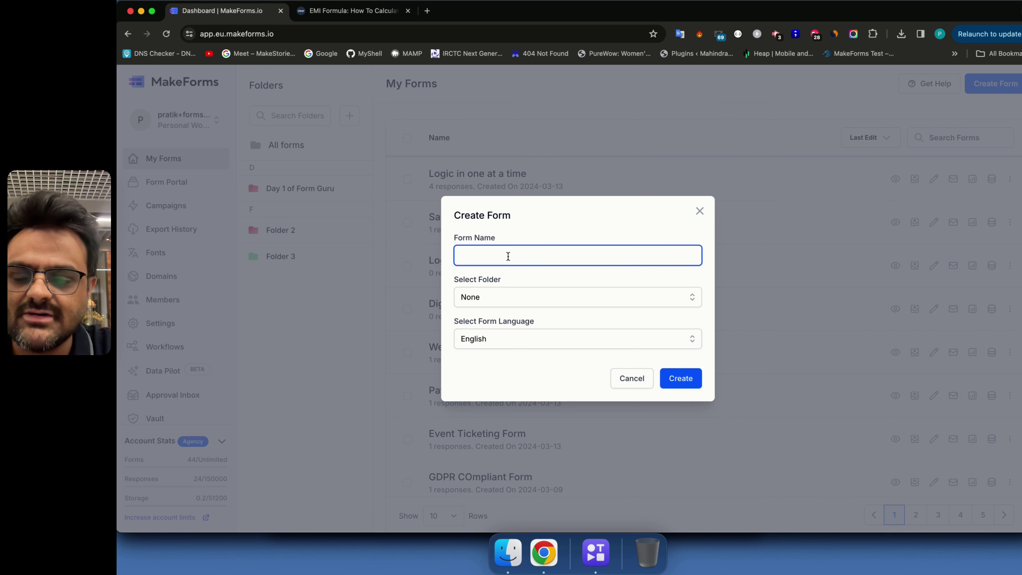
{"action": "type", "text": "Emi Calculator"}
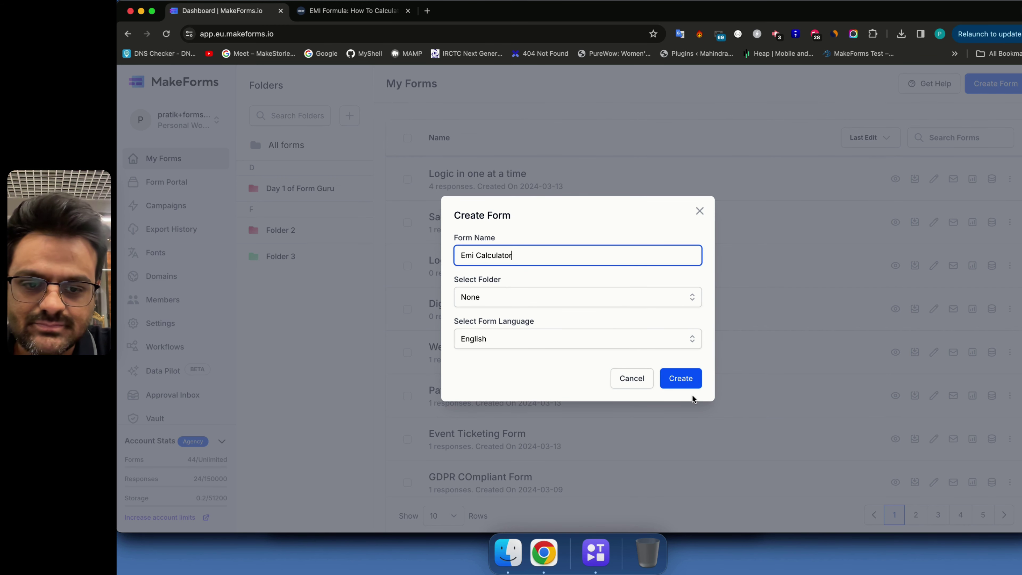
{"action": "left_click", "coordinate": [683, 380]}
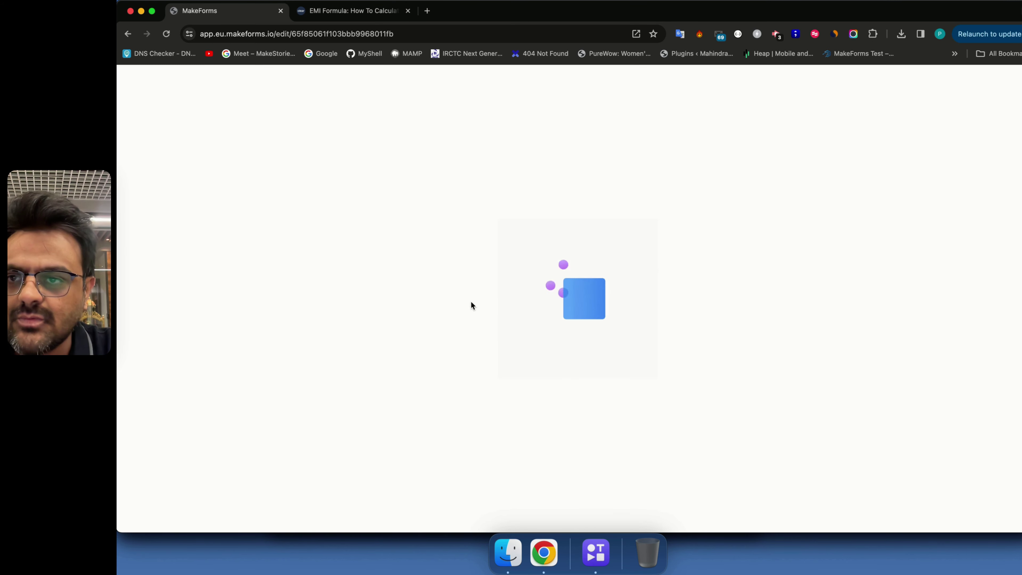
Step: Switch to the cleartax article and examine how rate R and tenure N are used in the worked EMI example
{"action": "key", "text": "ctrl+Tab"}
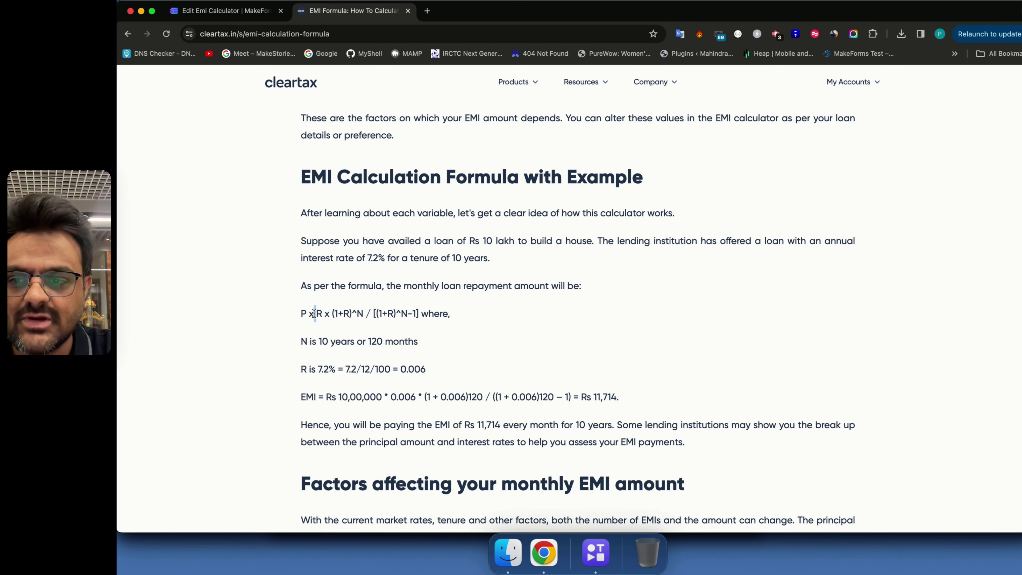
{"action": "double_click", "coordinate": [359, 313]}
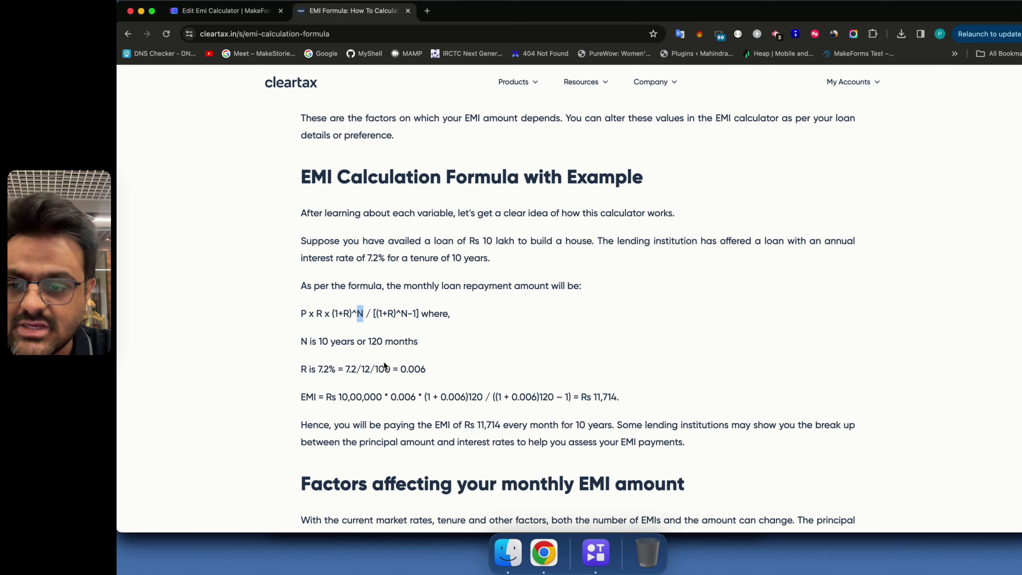
{"action": "scroll", "coordinate": [383, 361], "scroll_direction": "down", "scroll_amount": 10}
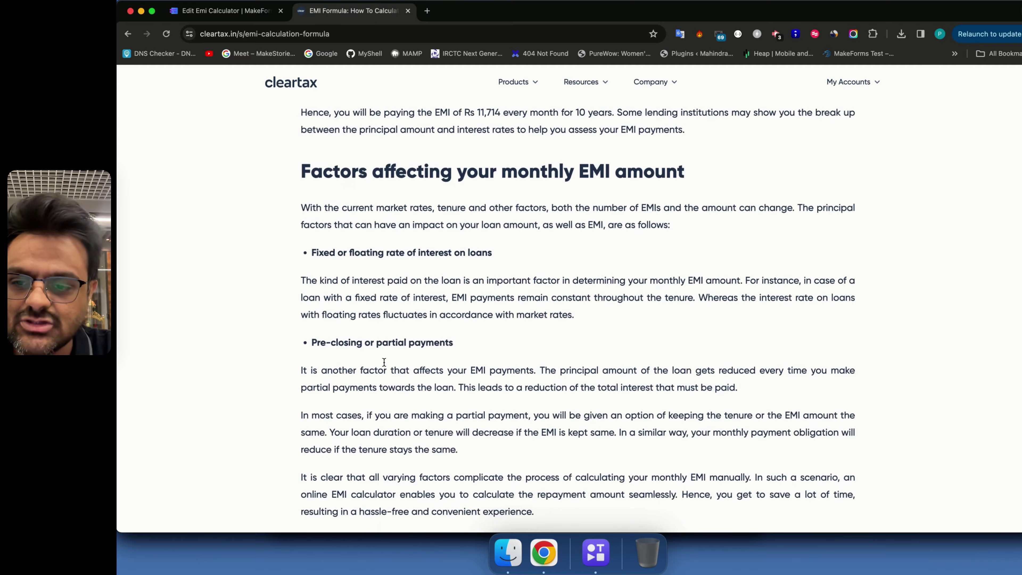
{"action": "scroll", "coordinate": [384, 362], "scroll_direction": "down", "scroll_amount": 5}
{"action": "scroll", "coordinate": [383, 361], "scroll_direction": "up", "scroll_amount": 10}
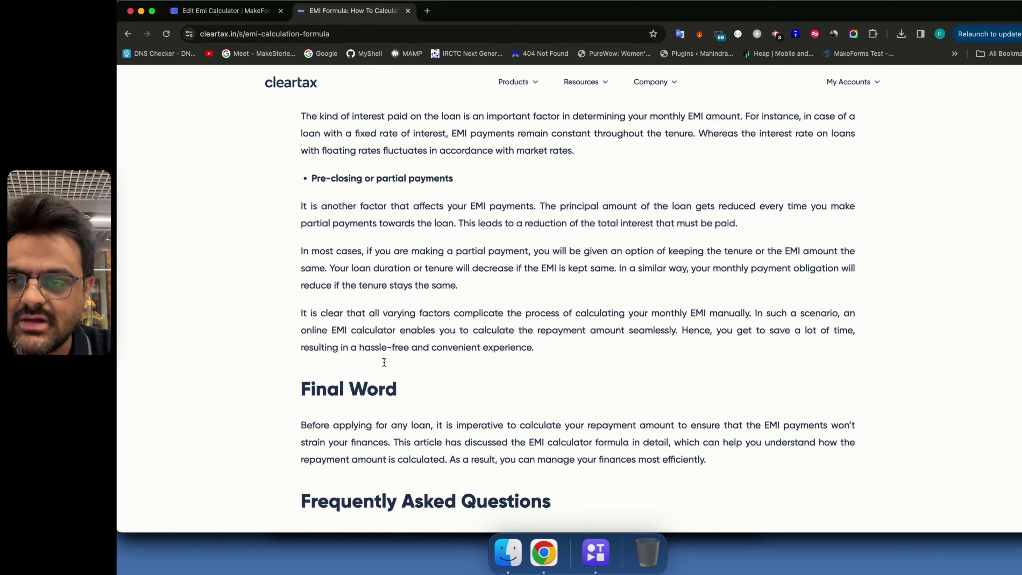
{"action": "scroll", "coordinate": [383, 365], "scroll_direction": "up", "scroll_amount": 4}
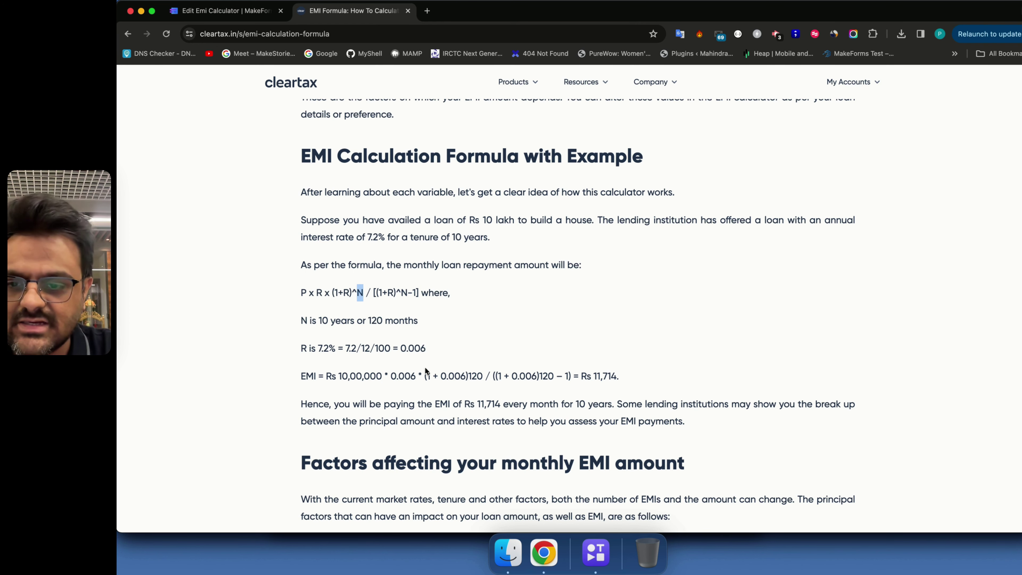
{"action": "double_click", "coordinate": [476, 378]}
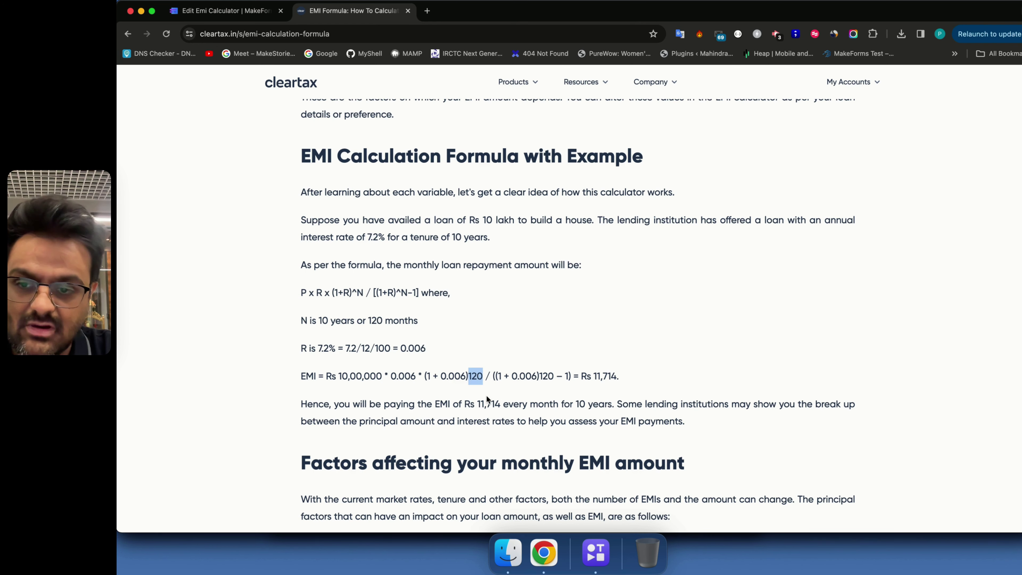
{"action": "double_click", "coordinate": [323, 321]}
Step: Return to the Emi Calculator form in MakeForms and replace the default input field with a Number field
{"action": "key", "text": "ctrl+shift+Tab"}
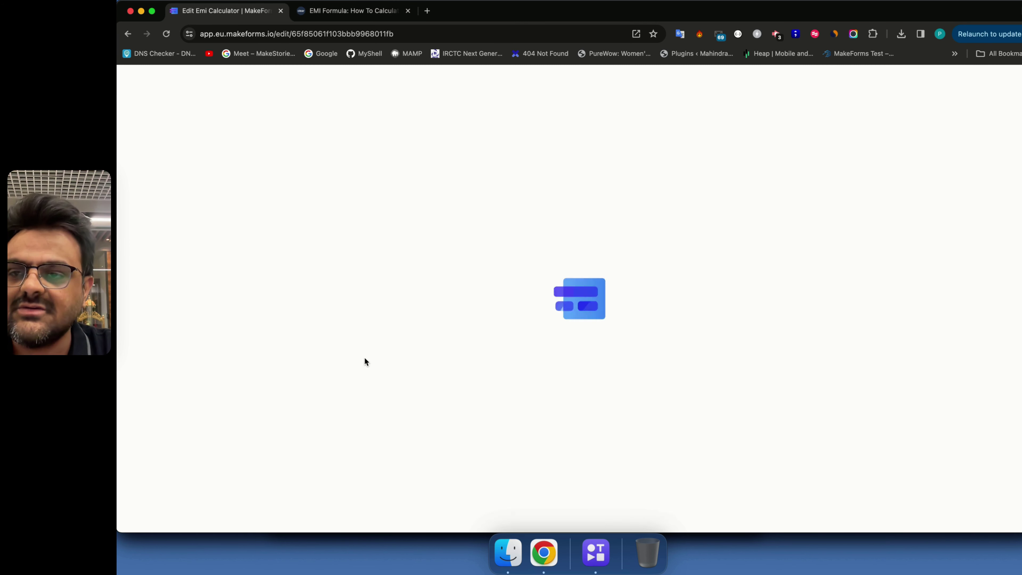
{"action": "left_click", "coordinate": [234, 121]}
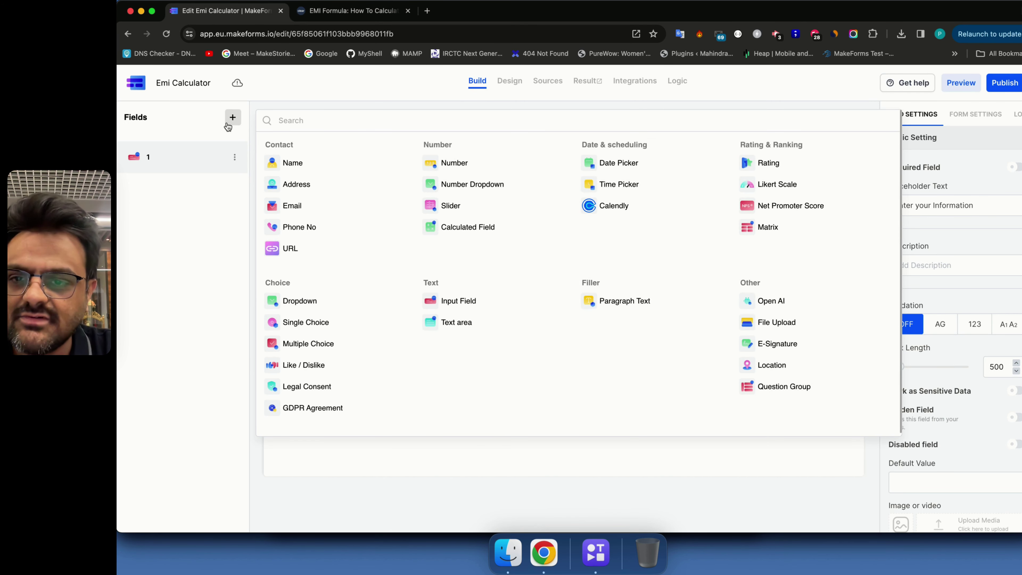
{"action": "left_click", "coordinate": [429, 170]}
{"action": "left_click", "coordinate": [235, 157]}
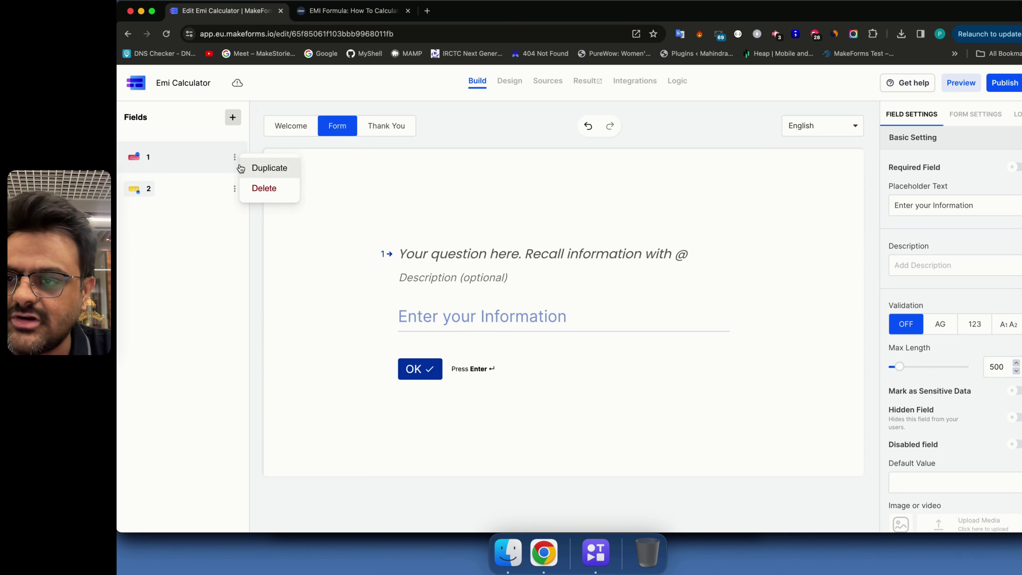
{"action": "left_click", "coordinate": [273, 198]}
Step: Title the Number field's question "Enter your Principal Amount"
{"action": "left_click", "coordinate": [431, 259]}
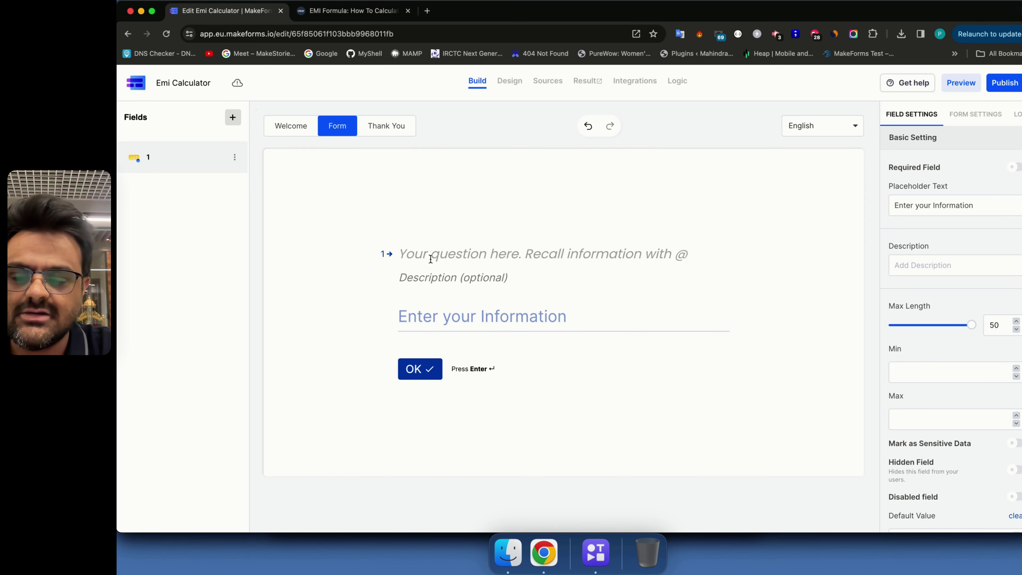
{"action": "type", "text": "Enter you"}
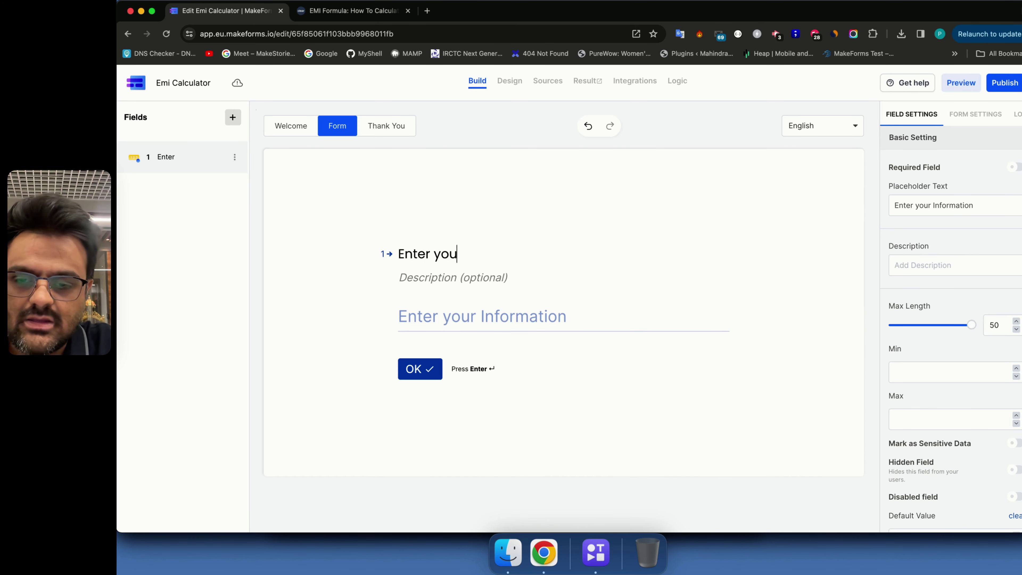
{"action": "type", "text": "r Prinica"}
{"action": "key", "text": "BackSpace"}
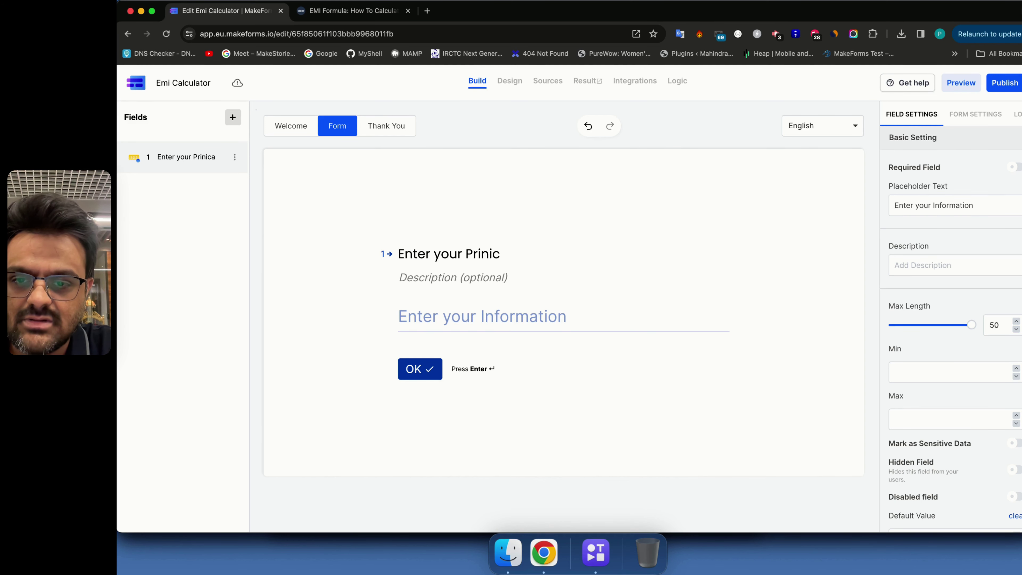
{"action": "key", "text": "BackSpace"}
{"action": "key", "text": "BackSpace"}
{"action": "type", "text": "cipal Amount"}
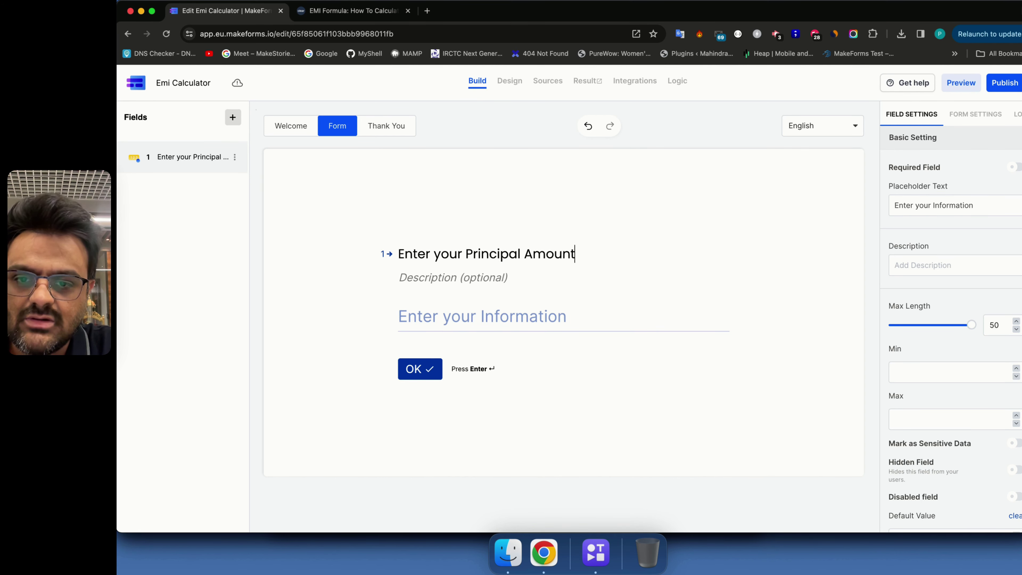
Step: Add a second Number field with the question title "Rate Of Interest"
{"action": "left_click", "coordinate": [232, 117]}
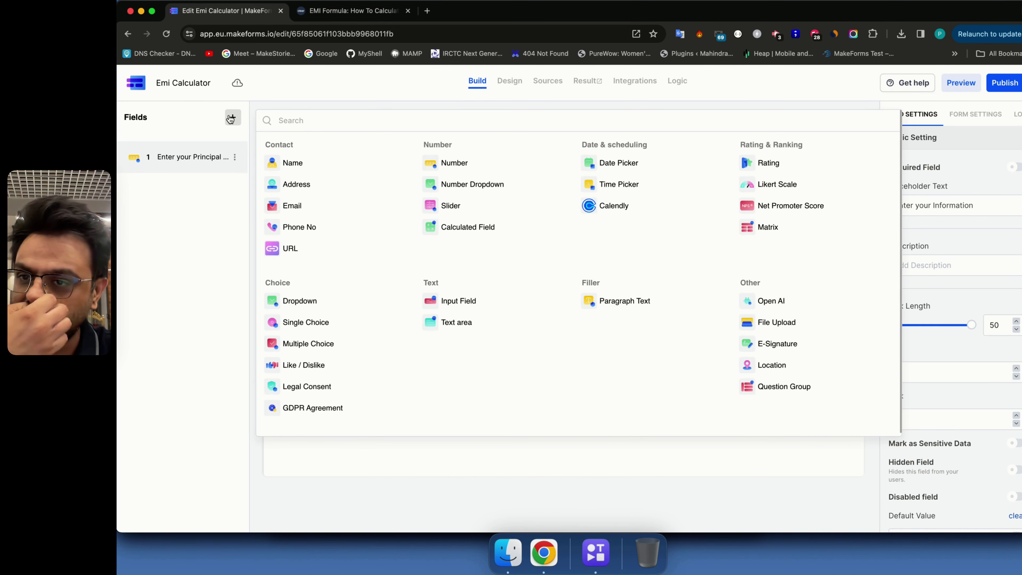
{"action": "left_click", "coordinate": [435, 165]}
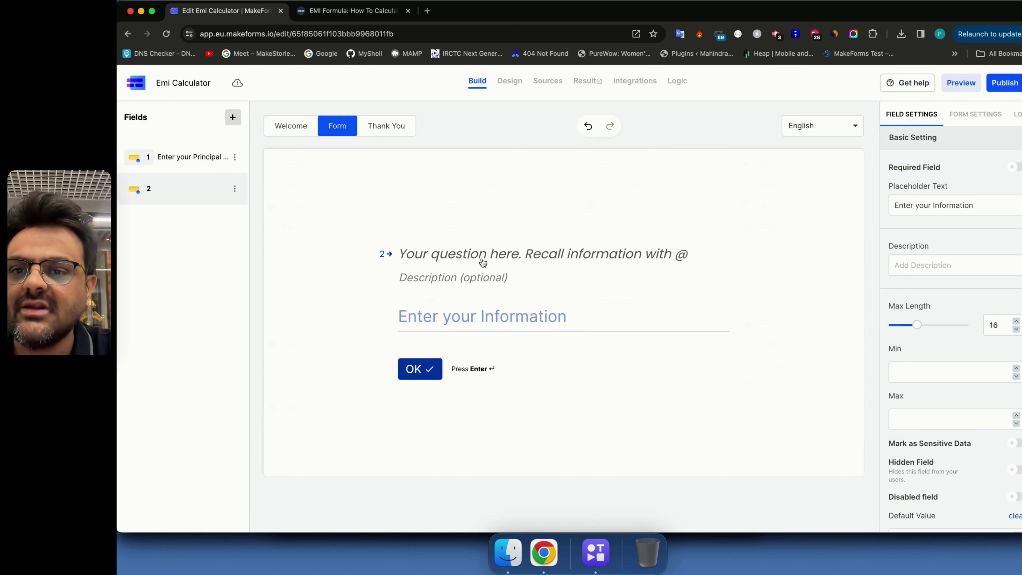
{"action": "type", "text": "Rate Of i"}
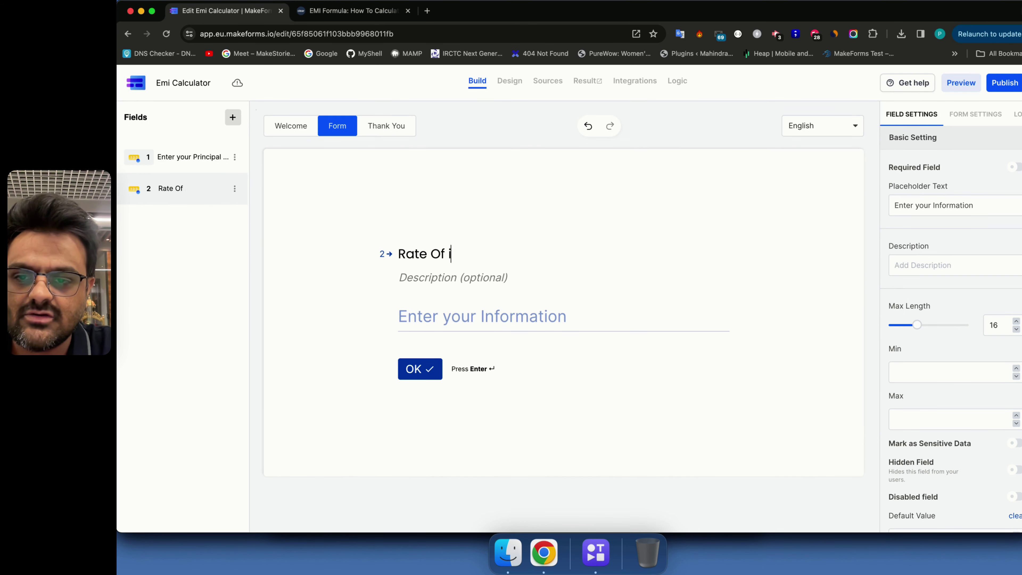
{"action": "type", "text": "nterest"}
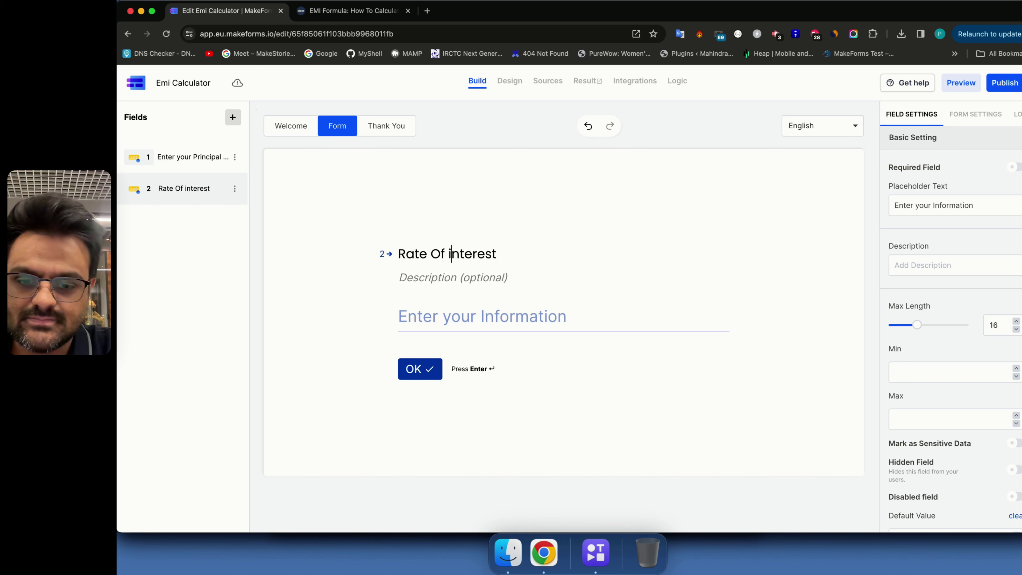
{"action": "key", "text": "BackSpace"}
{"action": "type", "text": "I"}
Step: Add a third Number field with the question title "Loan Tenure [ in years ]"
{"action": "left_click", "coordinate": [232, 117]}
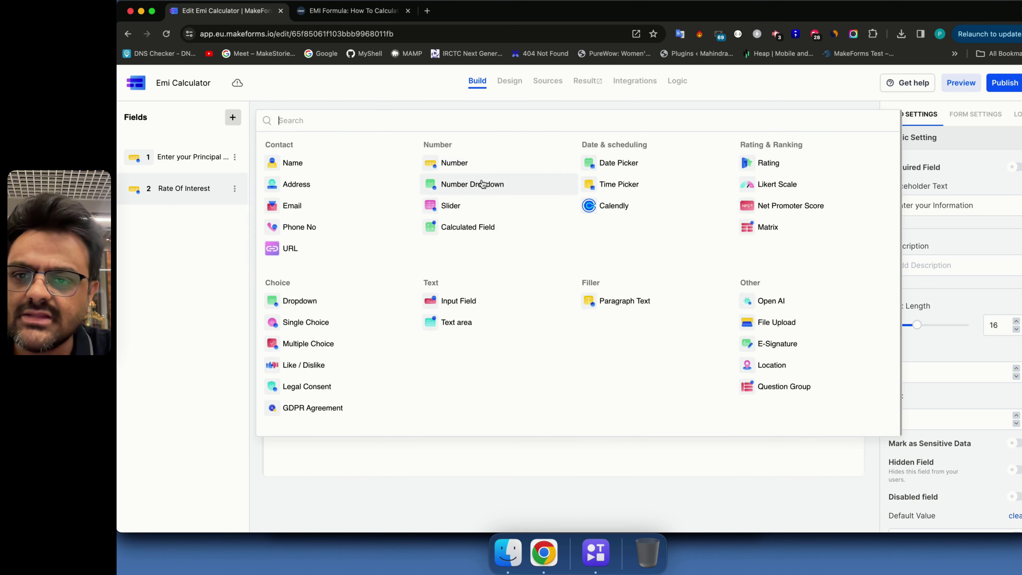
{"action": "left_click", "coordinate": [468, 165]}
{"action": "type", "text": "Nu"}
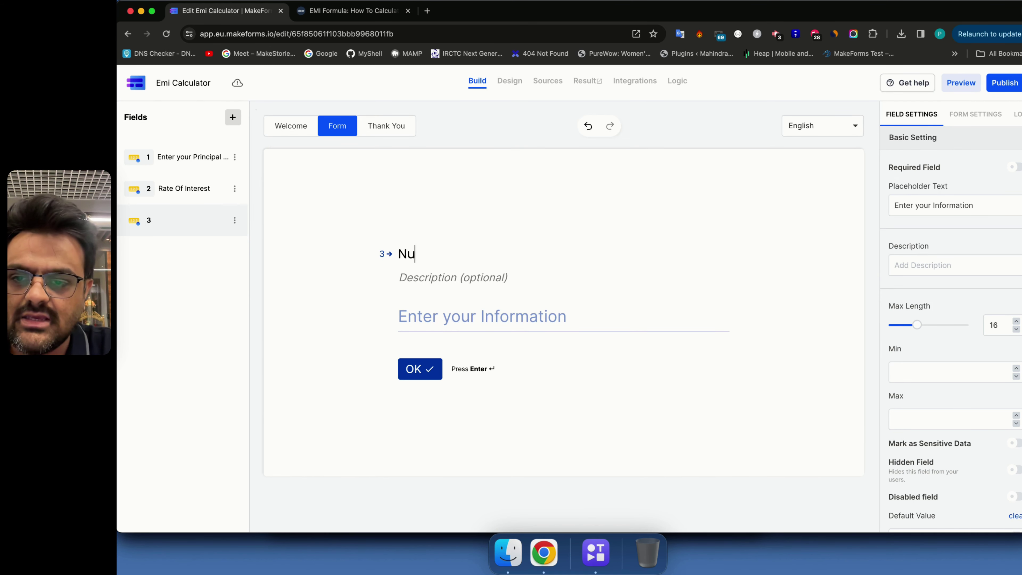
{"action": "type", "text": "mberTenure "}
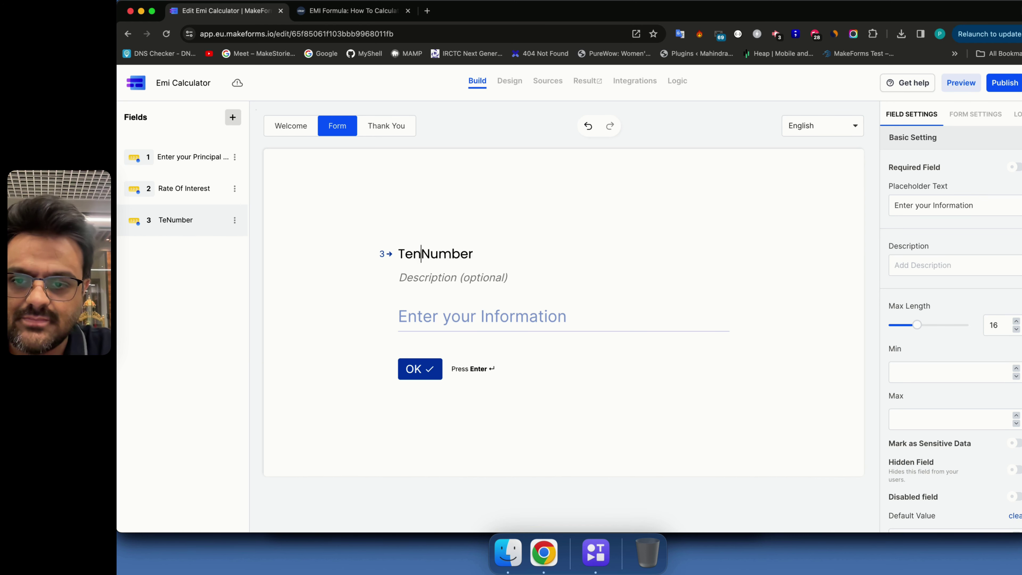
{"action": "type", "text": "Loan"}
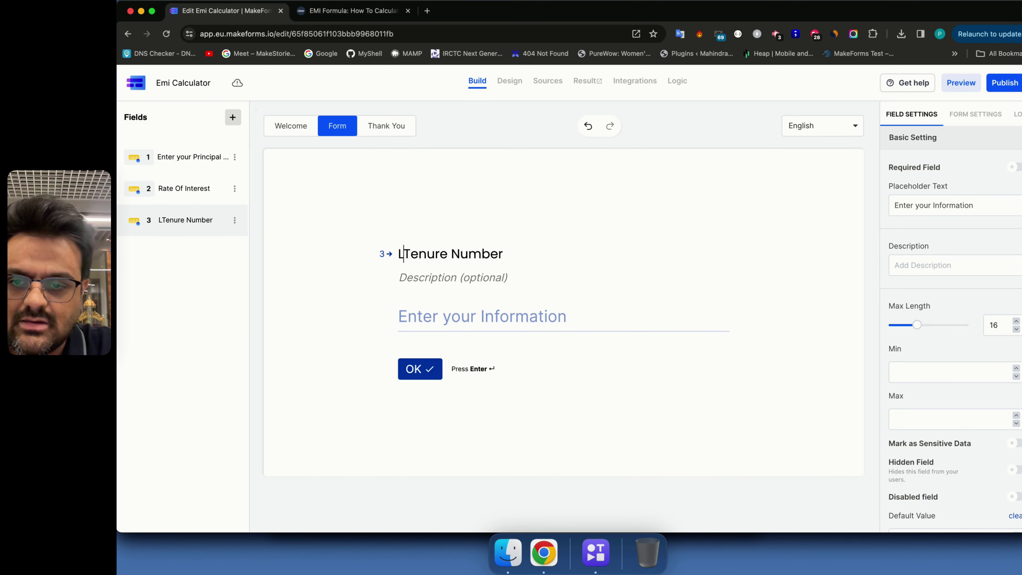
{"action": "key", "text": "super+Right"}
{"action": "key", "text": "alt+shift+Left"}
{"action": "type", "text": "[ in years ]"}
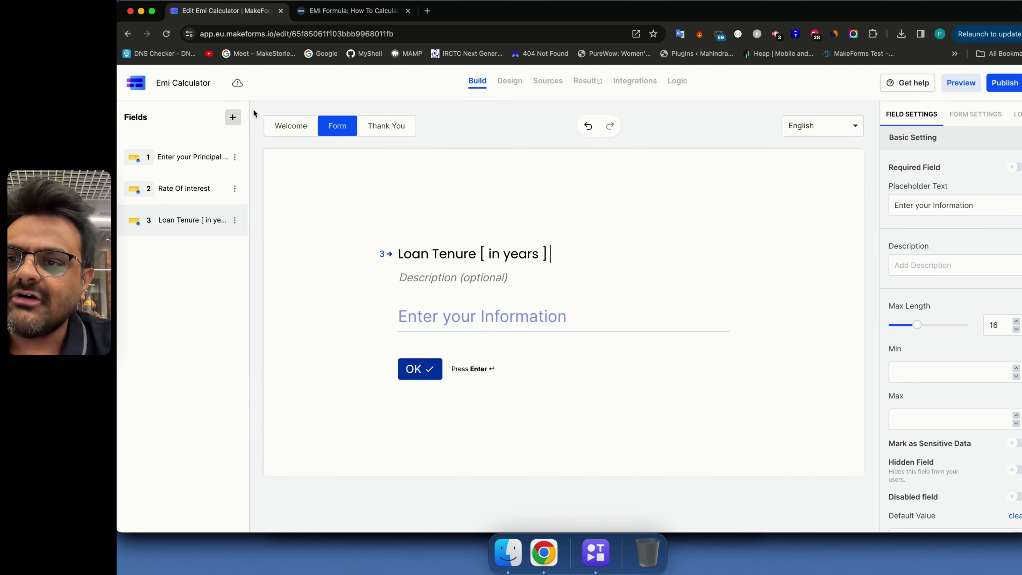
Step: Add a Calculated Field with the question title "Tenure [ in months ]"
{"action": "left_click", "coordinate": [234, 118]}
{"action": "type", "text": "cal"}
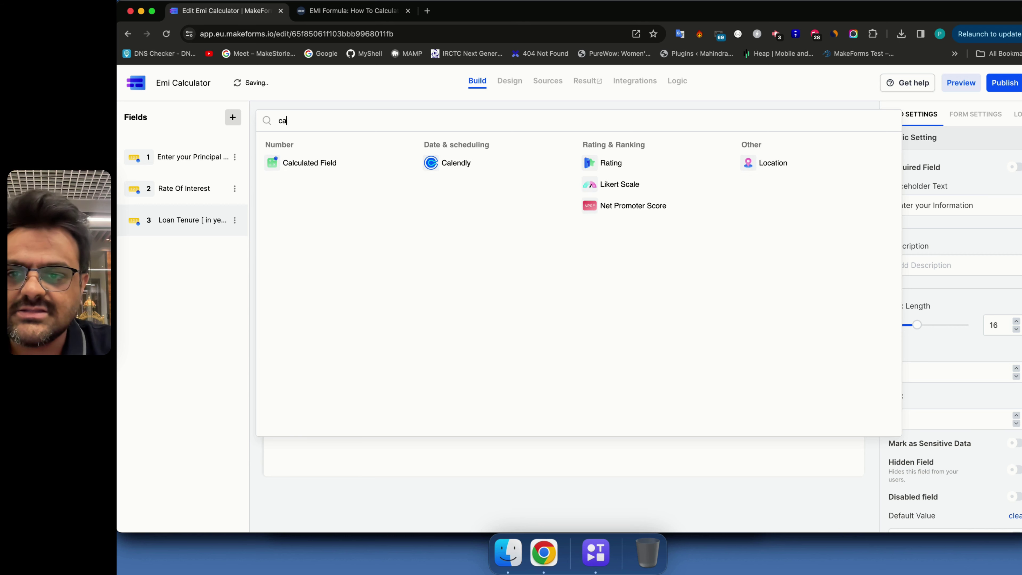
{"action": "left_click", "coordinate": [308, 163]}
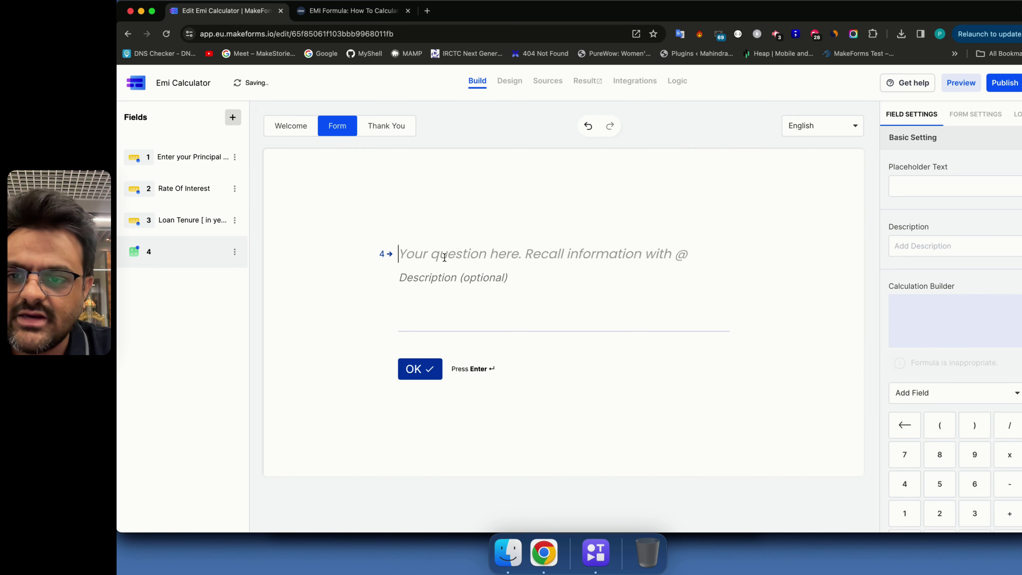
{"action": "type", "text": "Tenuyre"}
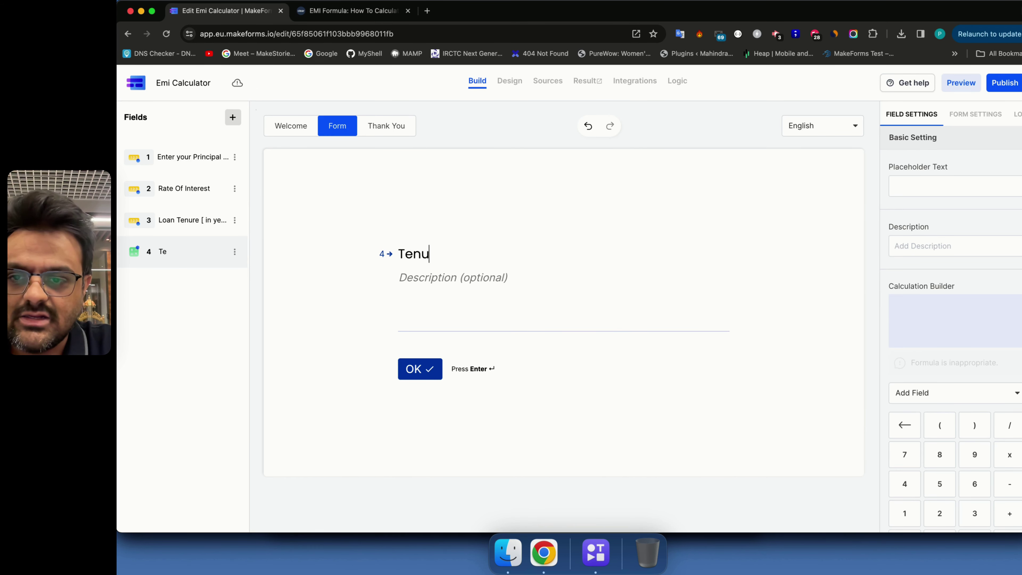
{"action": "key", "text": "BackSpace"}
{"action": "key", "text": "BackSpace"}
{"action": "key", "text": "BackSpace"}
{"action": "type", "text": "re [ in moth"}
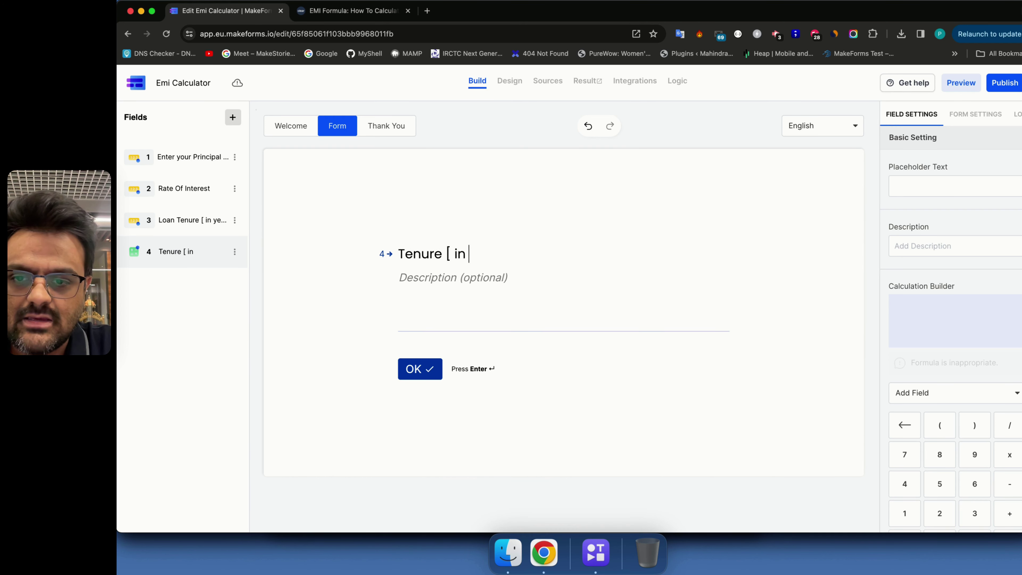
{"action": "key", "text": "BackSpace"}
{"action": "key", "text": "BackSpace"}
{"action": "type", "text": "nths ]"}
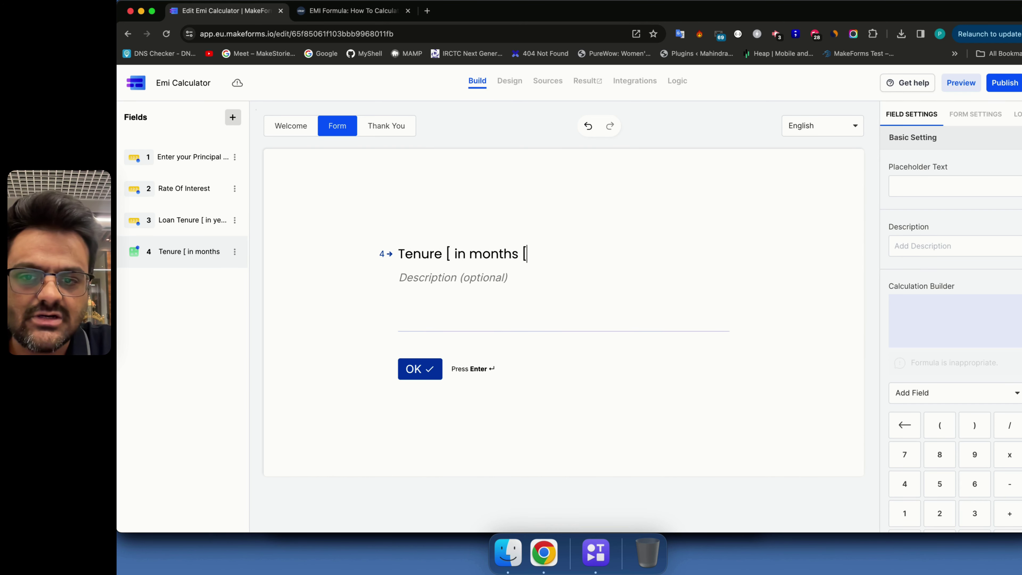
Step: Build the months field's calculation as Loan Tenure [ in years ] x 12
{"action": "left_click", "coordinate": [911, 397]}
{"action": "left_click", "coordinate": [920, 451]}
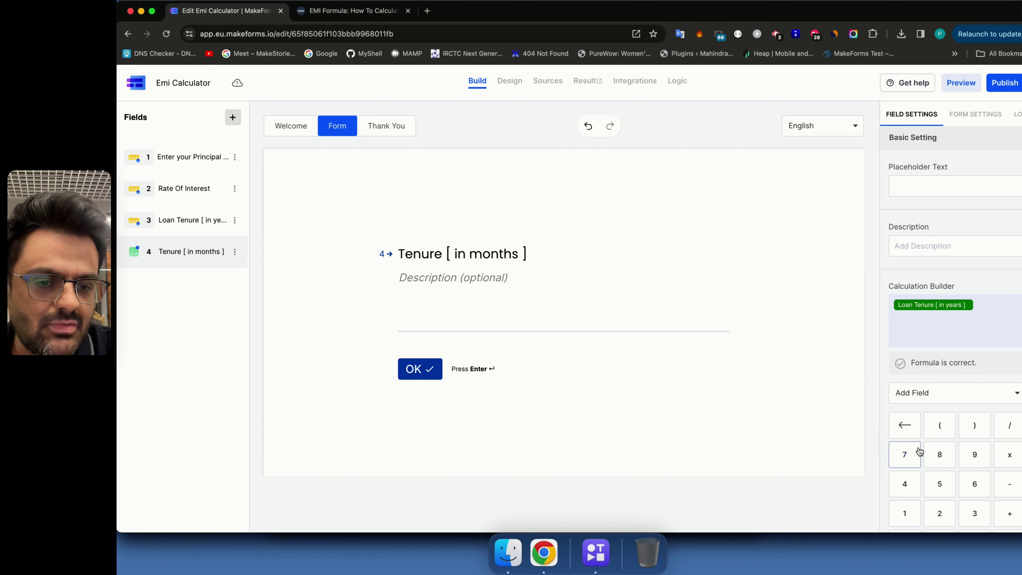
{"action": "left_click", "coordinate": [1008, 454]}
{"action": "left_click", "coordinate": [910, 513]}
{"action": "left_click", "coordinate": [949, 518]}
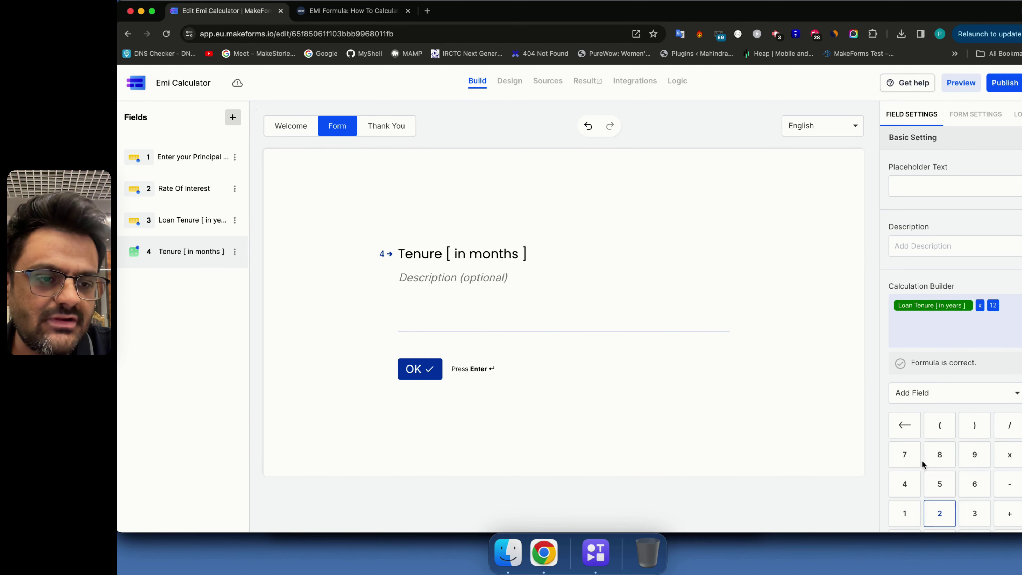
Step: Make the Tenure [ in months ] field a hidden field
{"action": "scroll", "coordinate": [977, 415], "scroll_direction": "down", "scroll_amount": 6}
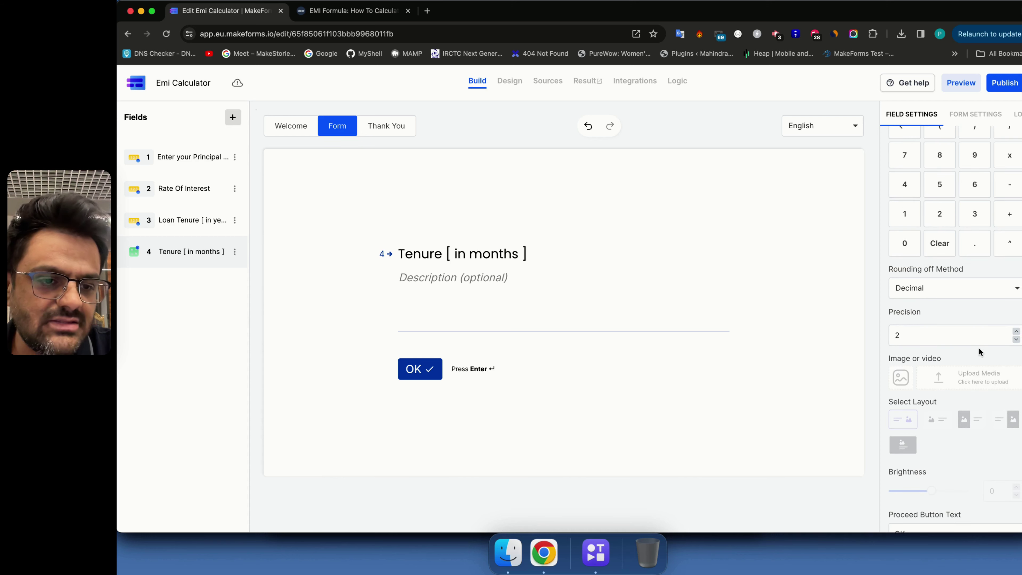
{"action": "scroll", "coordinate": [1003, 445], "scroll_direction": "down", "scroll_amount": 3}
{"action": "left_click", "coordinate": [1012, 504]}
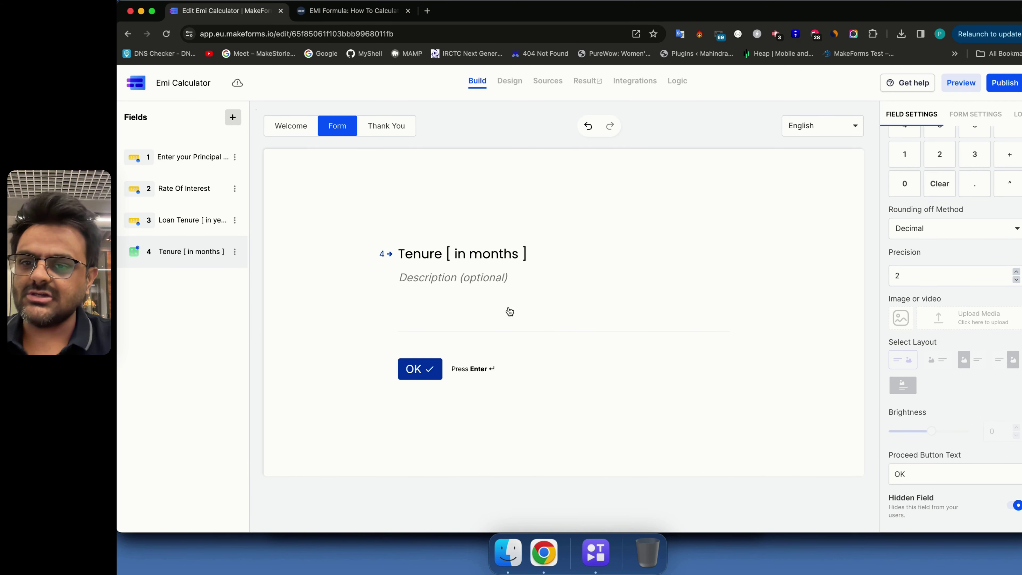
Step: Glance at the cleartax formula, return to the form and add another Calculated Field titled "EMI"
{"action": "key", "text": "ctrl+Tab"}
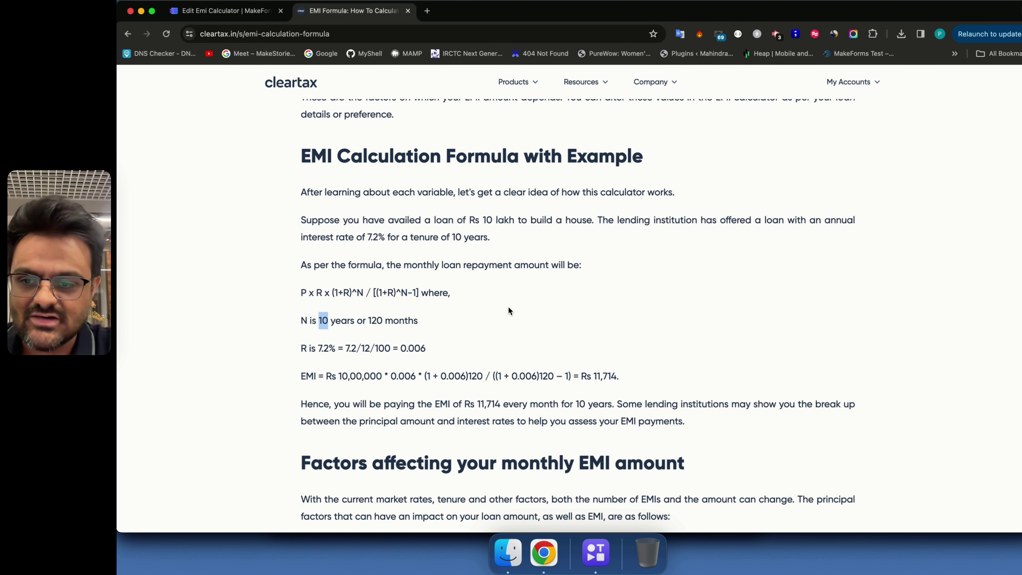
{"action": "key", "text": "ctrl+Tab"}
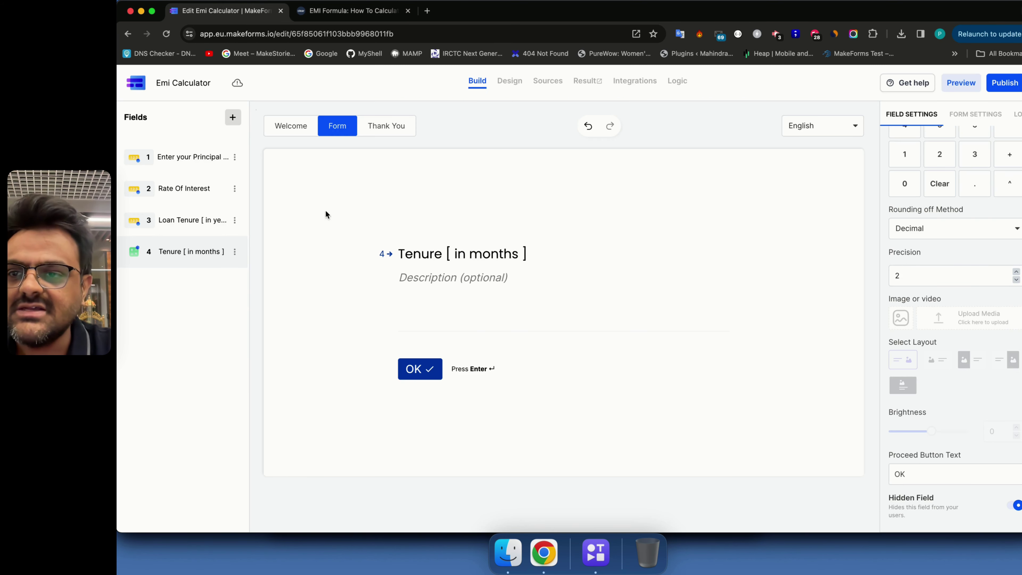
{"action": "left_click", "coordinate": [232, 120]}
{"action": "type", "text": "ca"}
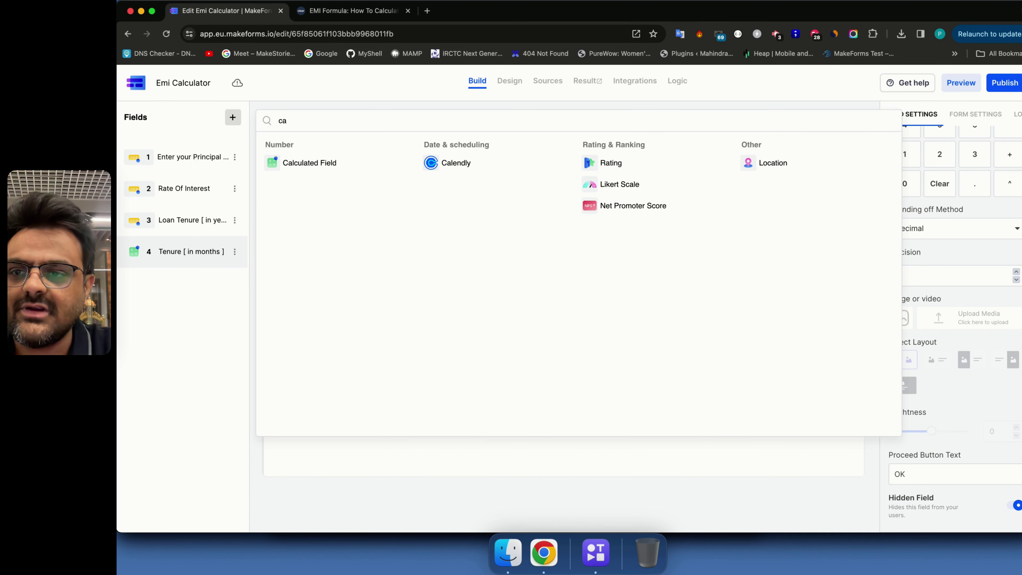
{"action": "left_click", "coordinate": [296, 162]}
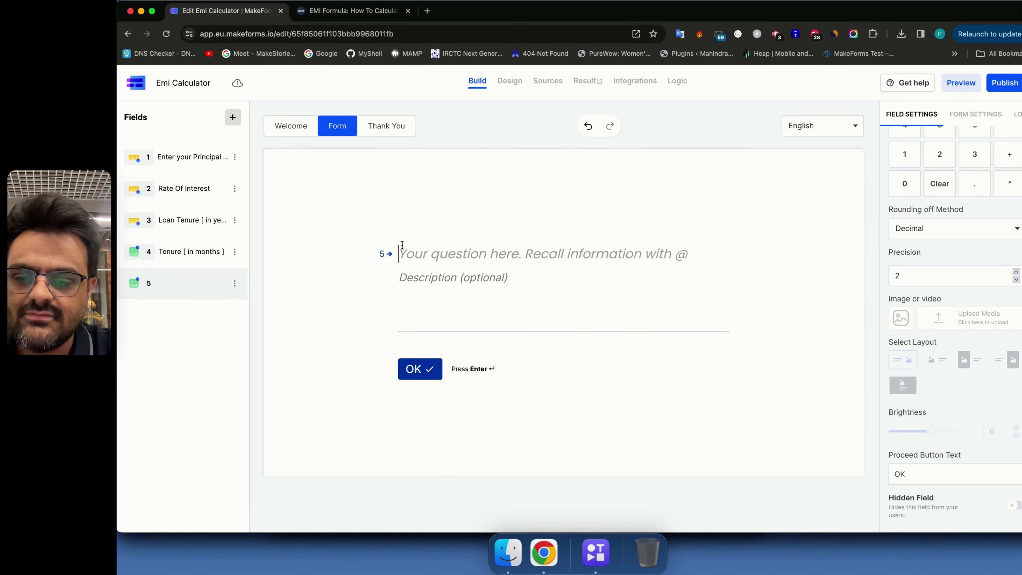
{"action": "type", "text": "EMI"}
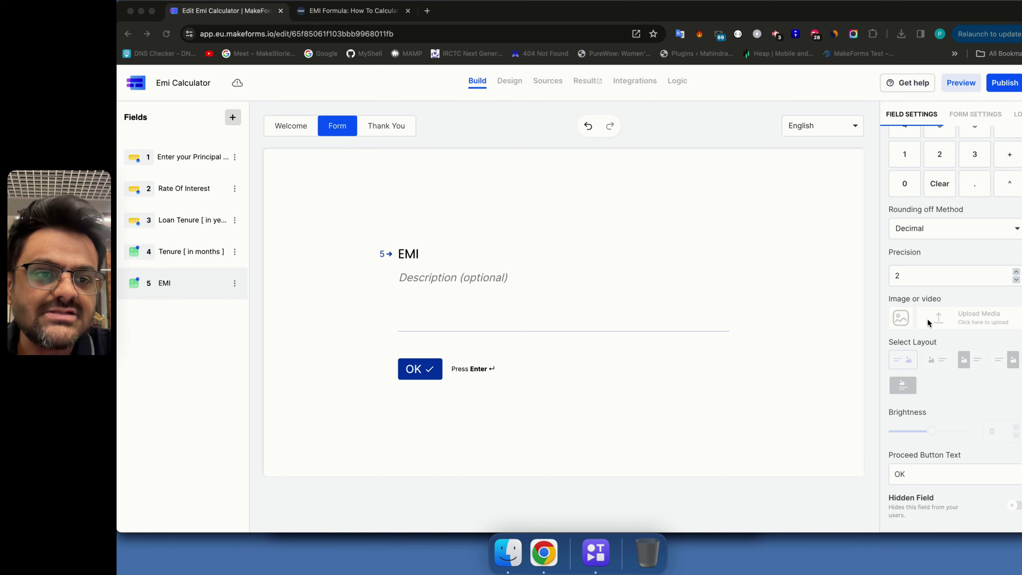
Step: Check in the cleartax article how the principal amount enters the worked EMI example, and return to the EMI field's calculation
{"action": "scroll", "coordinate": [927, 322], "scroll_direction": "up", "scroll_amount": 6}
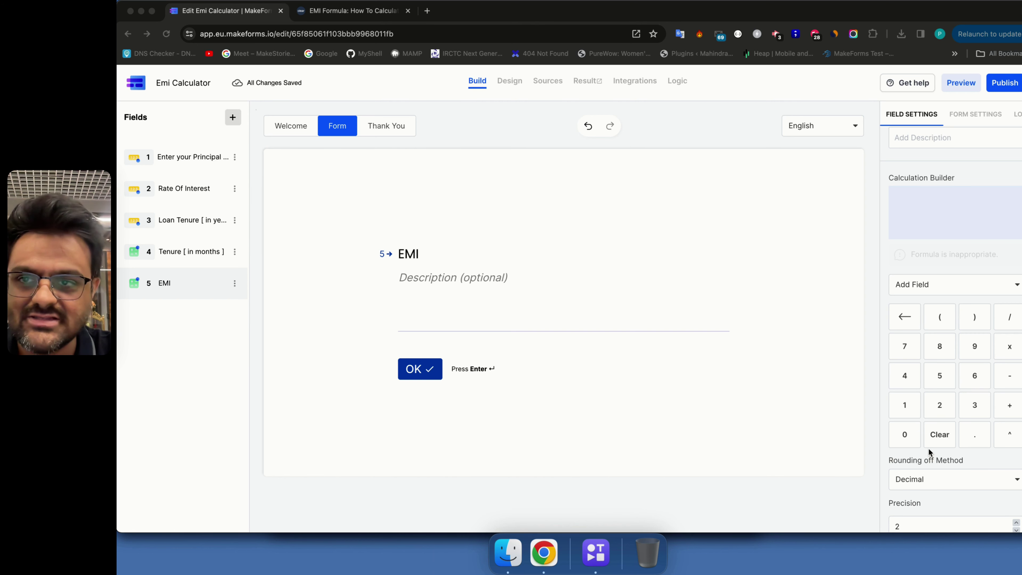
{"action": "left_click", "coordinate": [446, 138]}
{"action": "key", "text": "ctrl+Tab"}
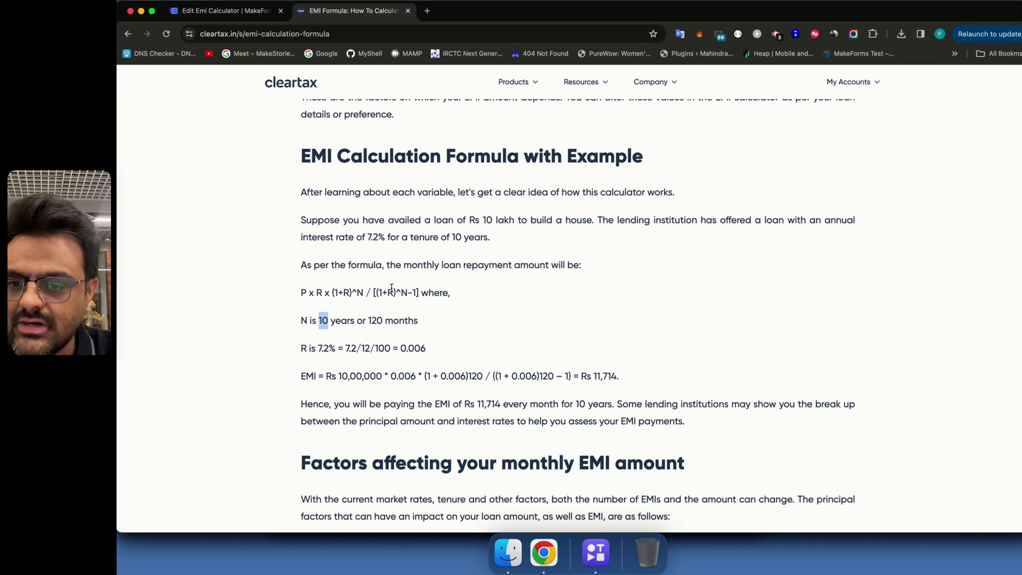
{"action": "double_click", "coordinate": [345, 378]}
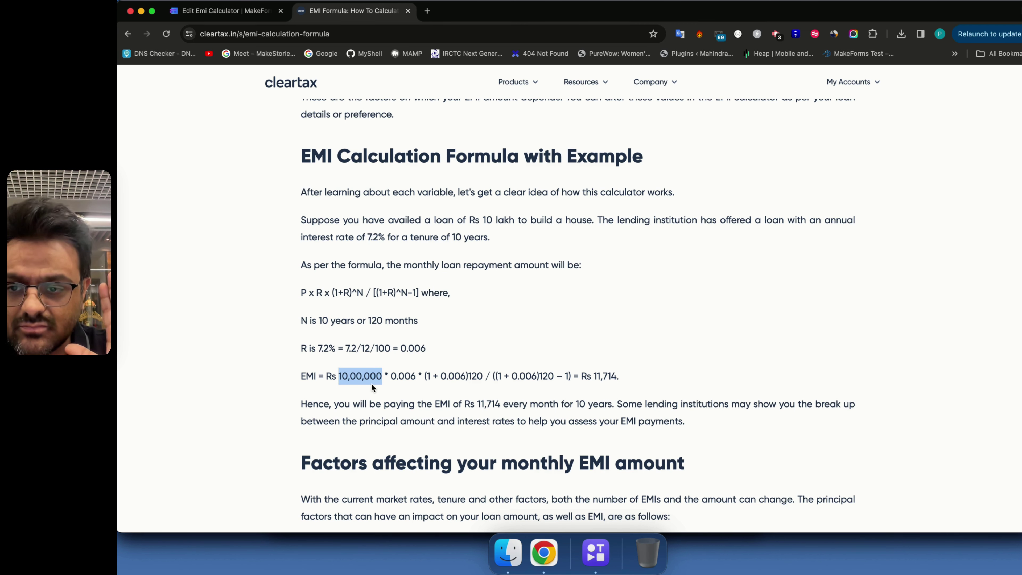
{"action": "key", "text": "ctrl+Tab"}
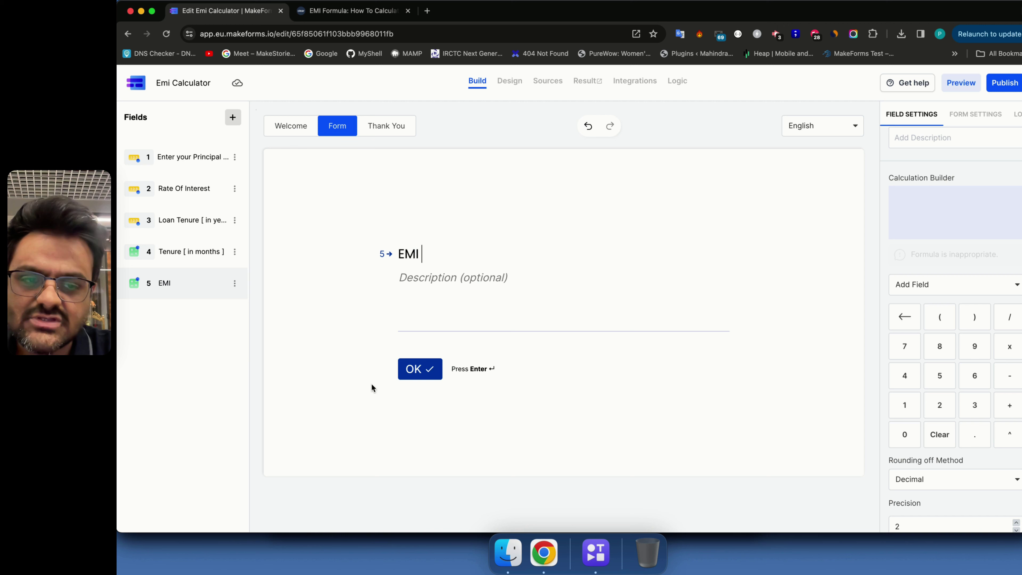
Step: Start the EMI calculation with the Enter your Principal Amount field followed by a multiplication sign
{"action": "left_click", "coordinate": [920, 284]}
{"action": "left_click", "coordinate": [925, 311]}
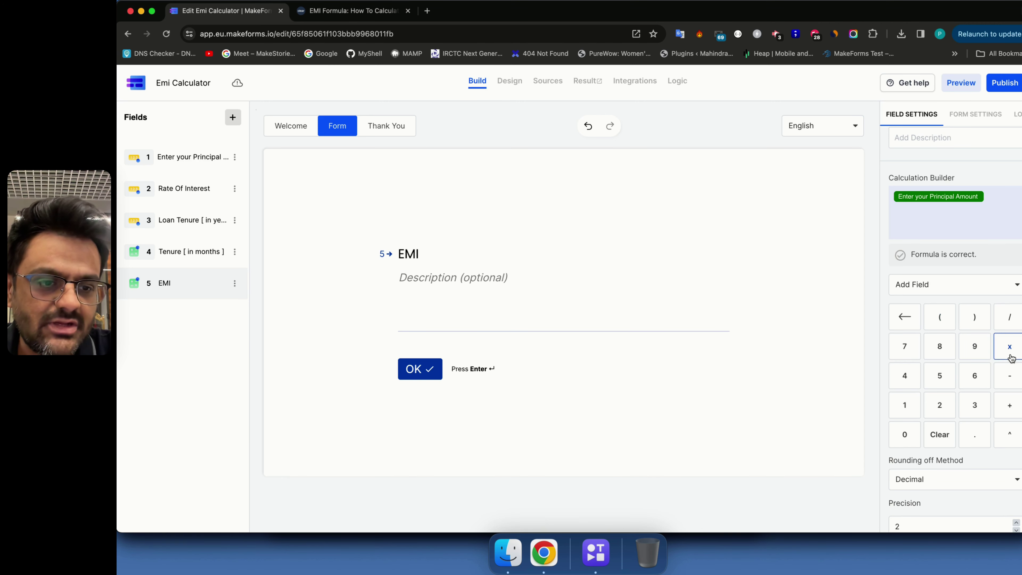
{"action": "left_click", "coordinate": [1011, 354]}
Step: Examine how the numerator and denominator are grouped in the cleartax EMI example, and return to the form
{"action": "key", "text": "ctrl+Tab"}
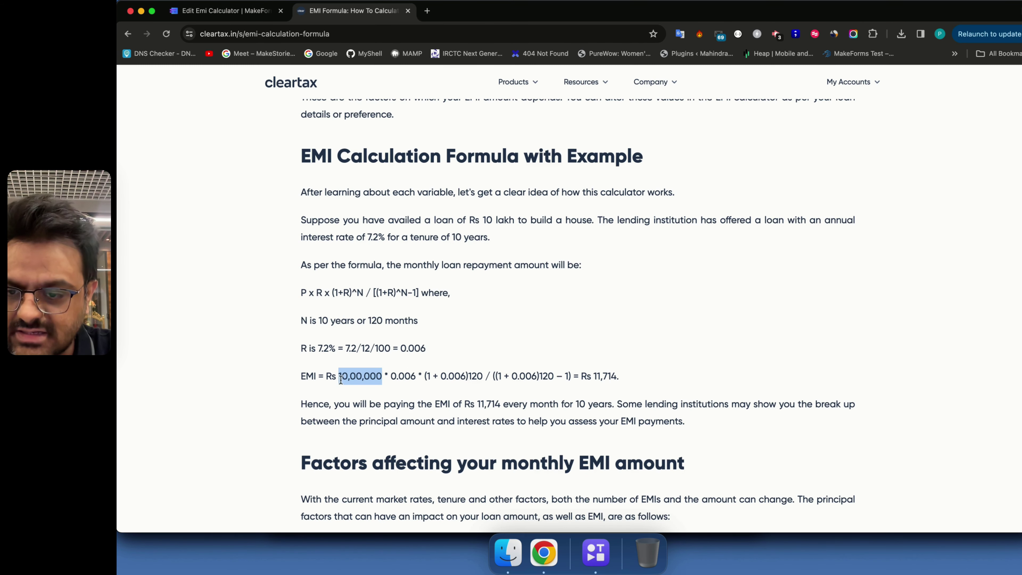
{"action": "left_click_drag", "start_coordinate": [337, 376], "coordinate": [483, 379]}
{"action": "scroll", "coordinate": [483, 403], "scroll_direction": "down", "scroll_amount": 8}
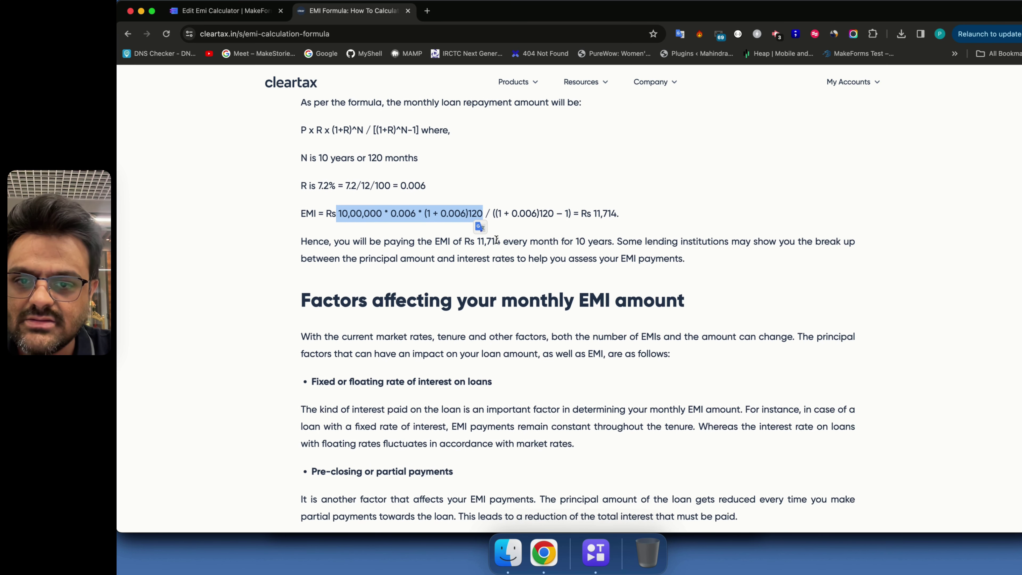
{"action": "left_click_drag", "start_coordinate": [499, 216], "coordinate": [559, 216]}
{"action": "key", "text": "ctrl+Tab"}
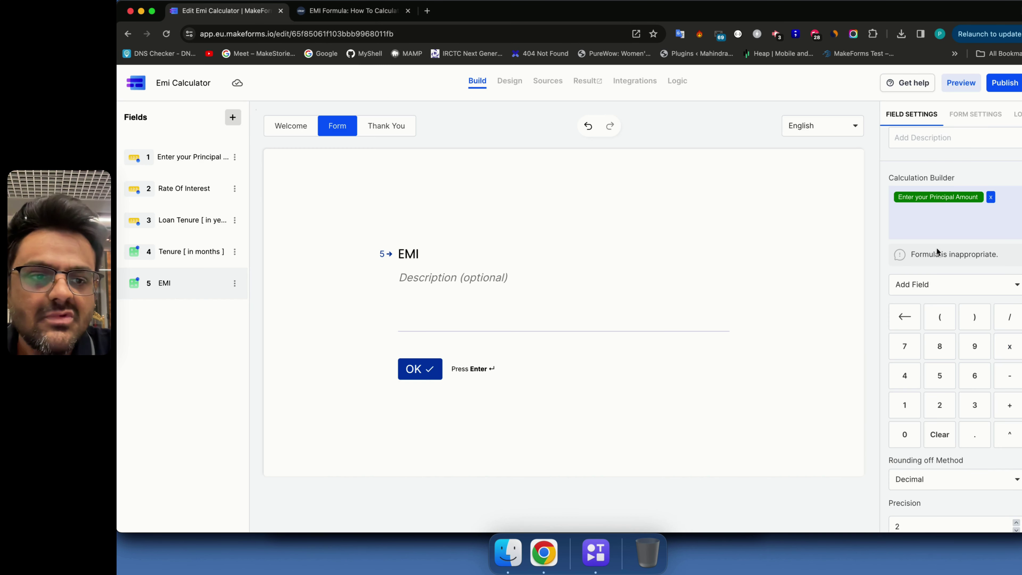
Step: Remove the terms from the EMI calculation and restart it with an opening parenthesis and the Enter your Principal Amount field
{"action": "left_click", "coordinate": [982, 197]}
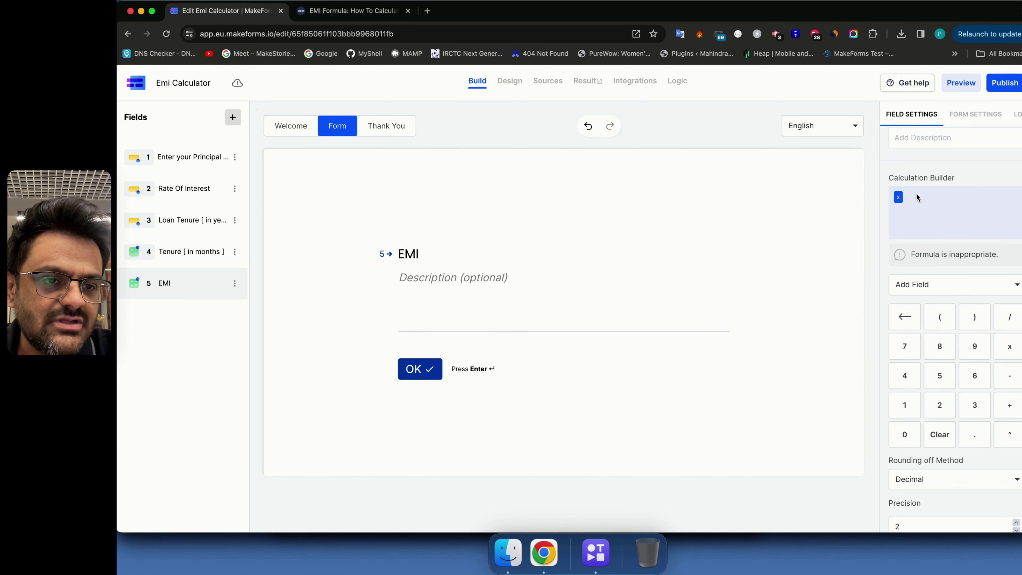
{"action": "left_click", "coordinate": [901, 194]}
{"action": "left_click", "coordinate": [940, 319]}
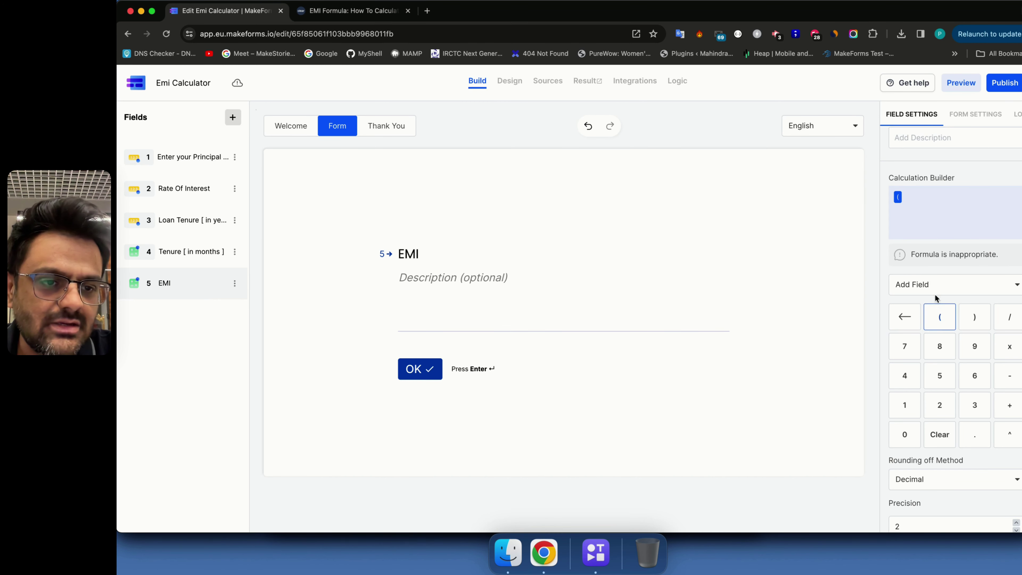
{"action": "left_click", "coordinate": [936, 289]}
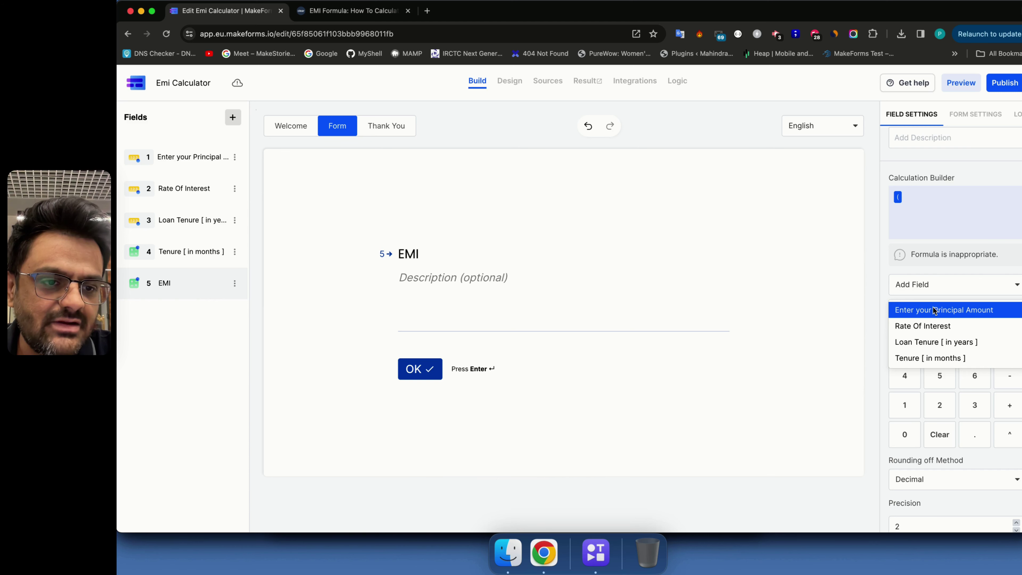
{"action": "left_click", "coordinate": [934, 311]}
Step: Examine how the cleartax article converts the annual interest rate into R, and return to the form
{"action": "key", "text": "ctrl+Tab"}
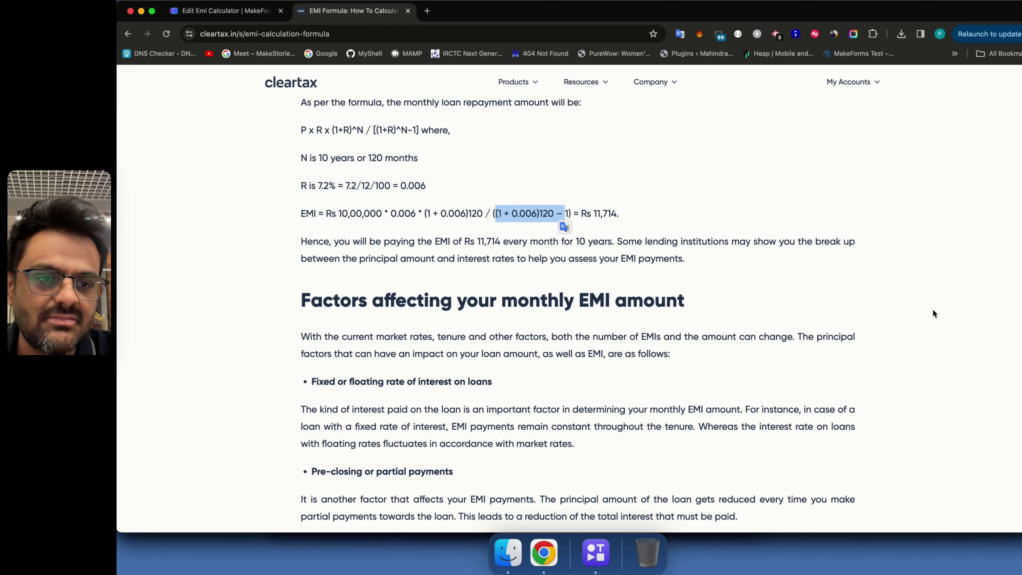
{"action": "scroll", "coordinate": [397, 208], "scroll_direction": "up", "scroll_amount": 1}
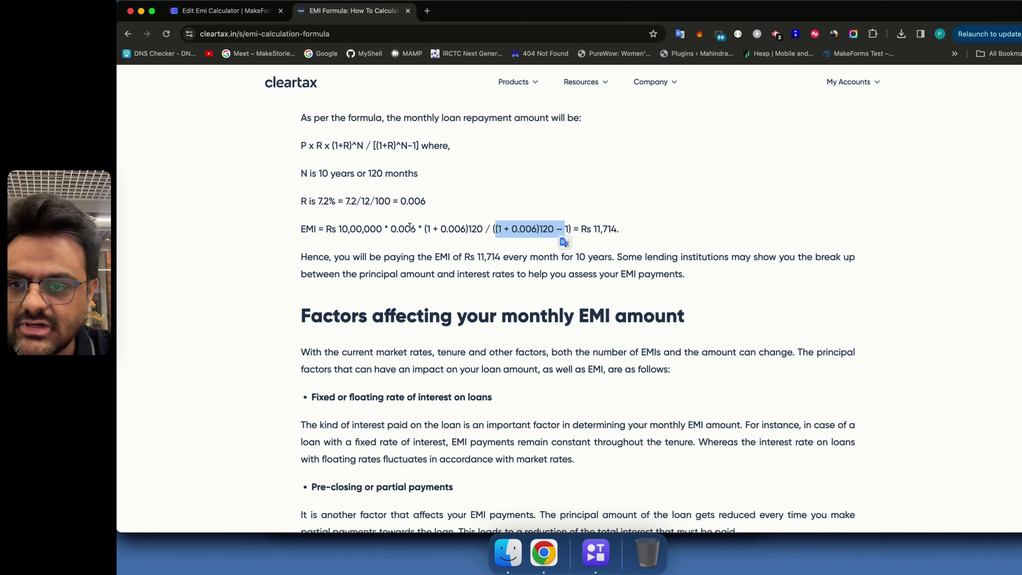
{"action": "left_click_drag", "start_coordinate": [317, 201], "coordinate": [391, 204]}
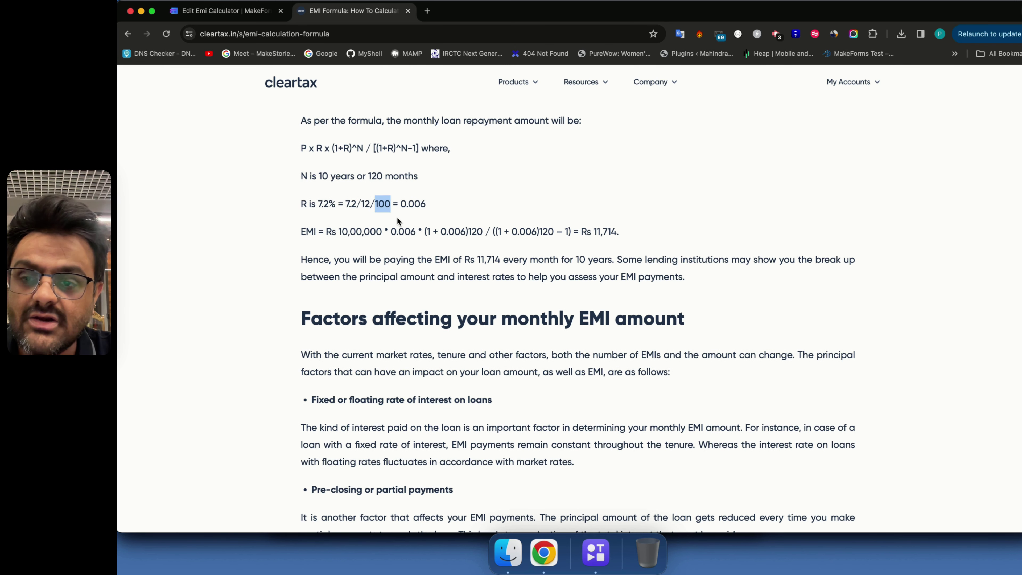
{"action": "key", "text": "ctrl+shift+Tab"}
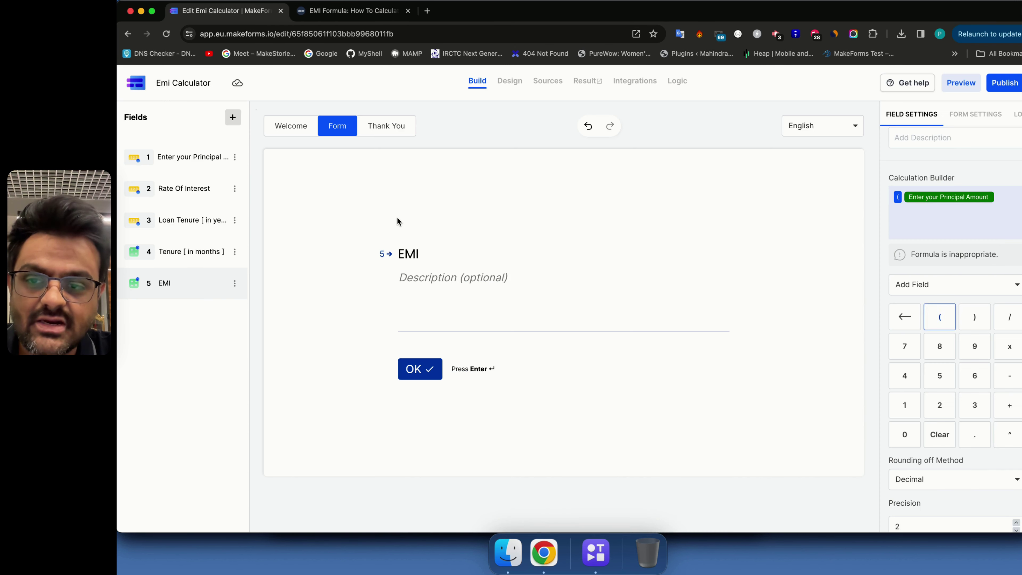
{"action": "left_click", "coordinate": [185, 253]}
{"action": "left_click", "coordinate": [234, 118]}
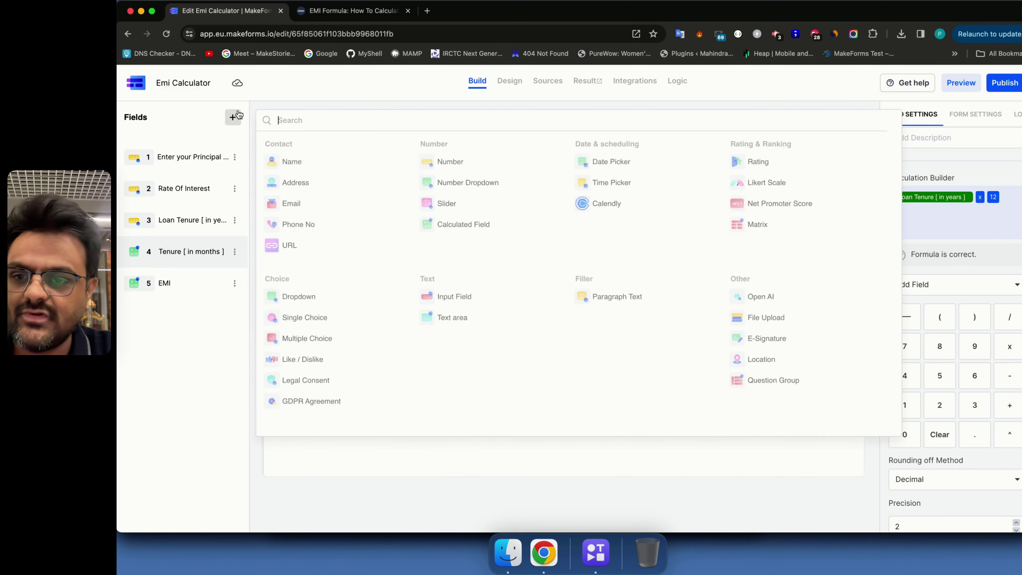
{"action": "left_click", "coordinate": [332, 18]}
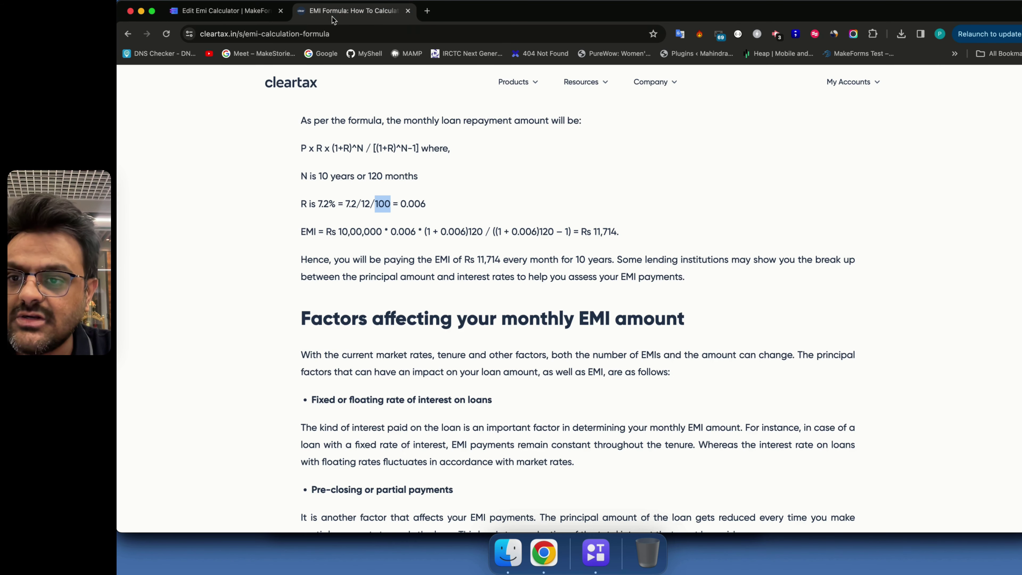
{"action": "left_click", "coordinate": [220, 11]}
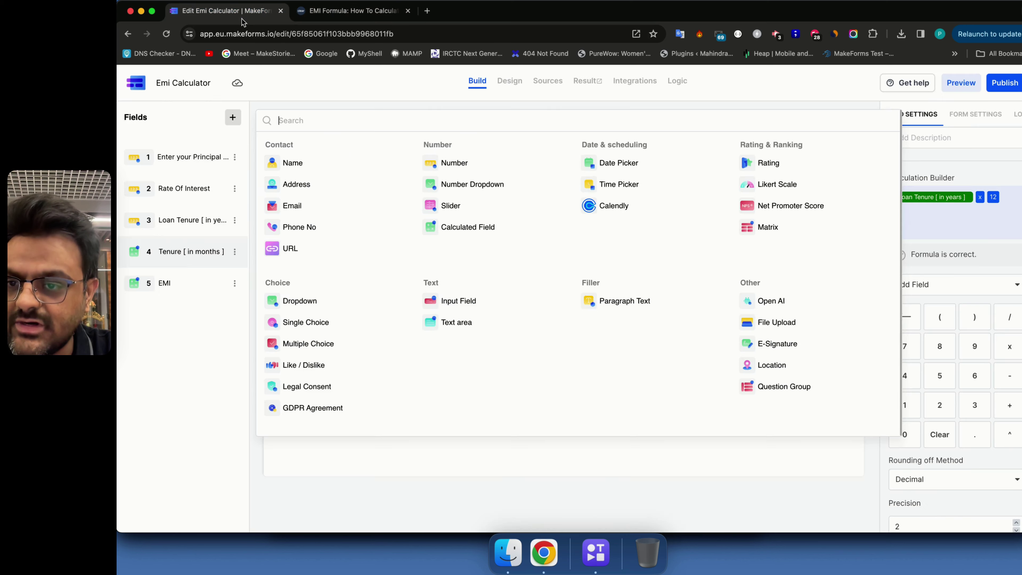
{"action": "left_click", "coordinate": [434, 163]}
{"action": "left_click", "coordinate": [231, 293]}
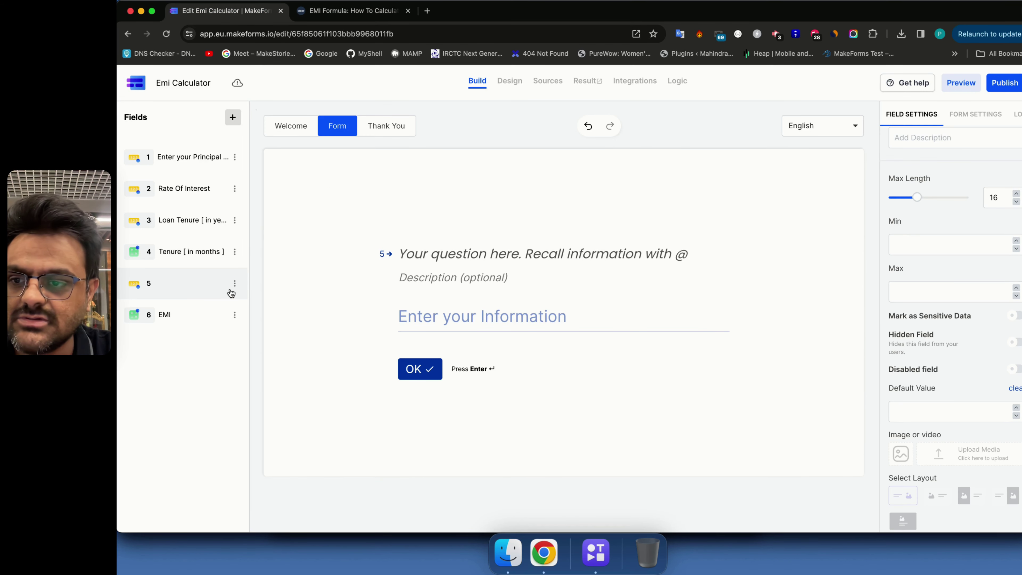
{"action": "left_click", "coordinate": [237, 287]}
{"action": "left_click", "coordinate": [260, 314]}
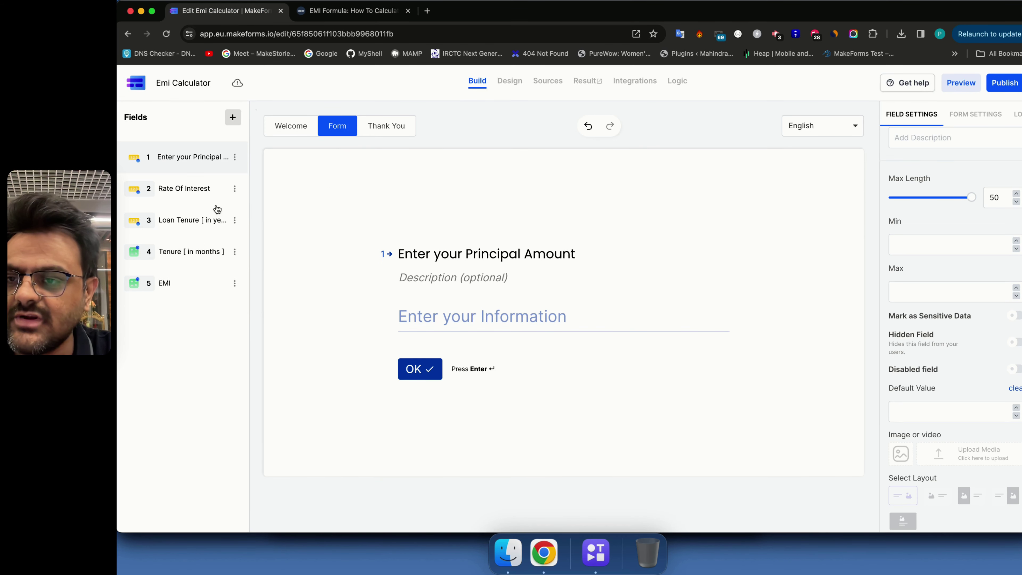
Step: Add a calculated field directly after the Tenure [ in months ] field
{"action": "left_click", "coordinate": [194, 255]}
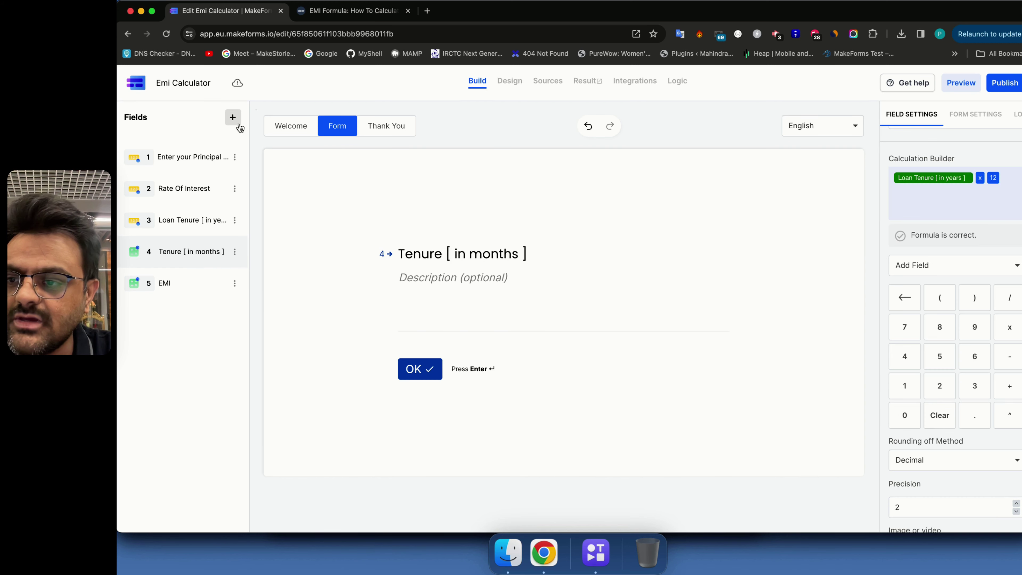
{"action": "left_click", "coordinate": [233, 117]}
{"action": "type", "text": "cal"}
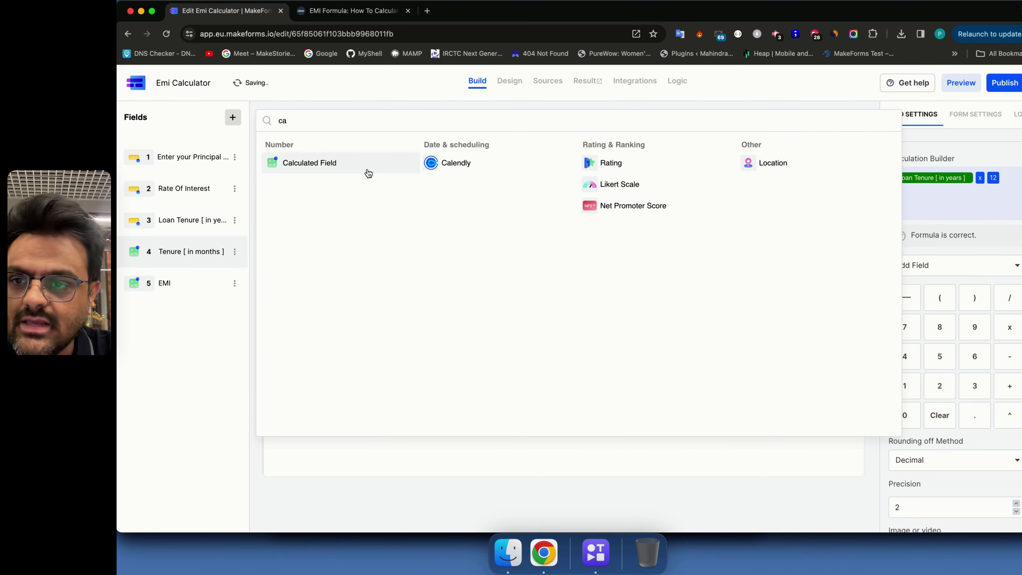
{"action": "left_click", "coordinate": [364, 165]}
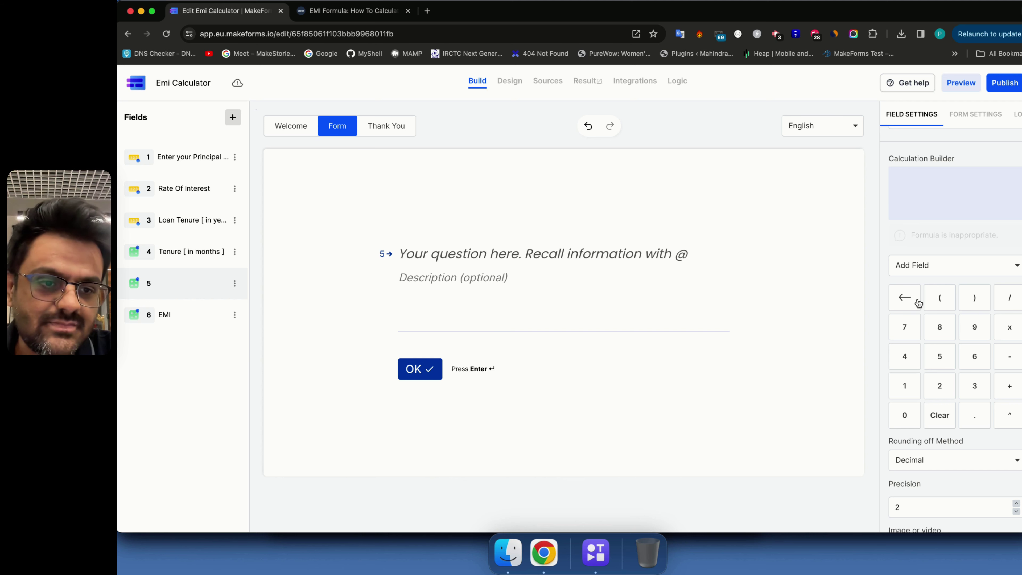
Step: Build the new field's calculation as Rate Of Interest / 12 / 100
{"action": "left_click", "coordinate": [950, 268]}
{"action": "left_click", "coordinate": [930, 306]}
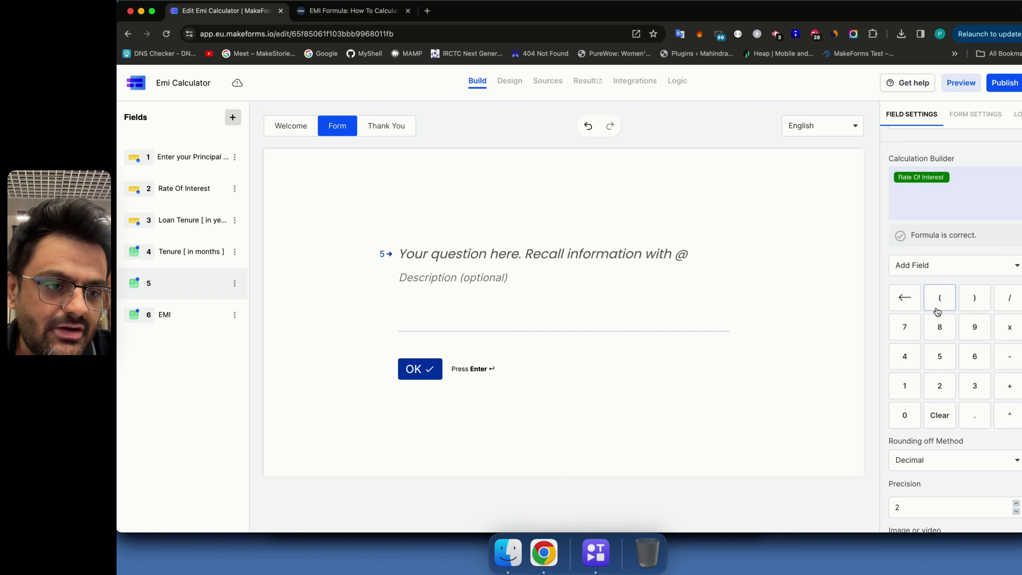
{"action": "left_click", "coordinate": [1002, 307]}
{"action": "left_click", "coordinate": [905, 386]}
{"action": "left_click", "coordinate": [940, 385]}
{"action": "left_click", "coordinate": [1012, 300]}
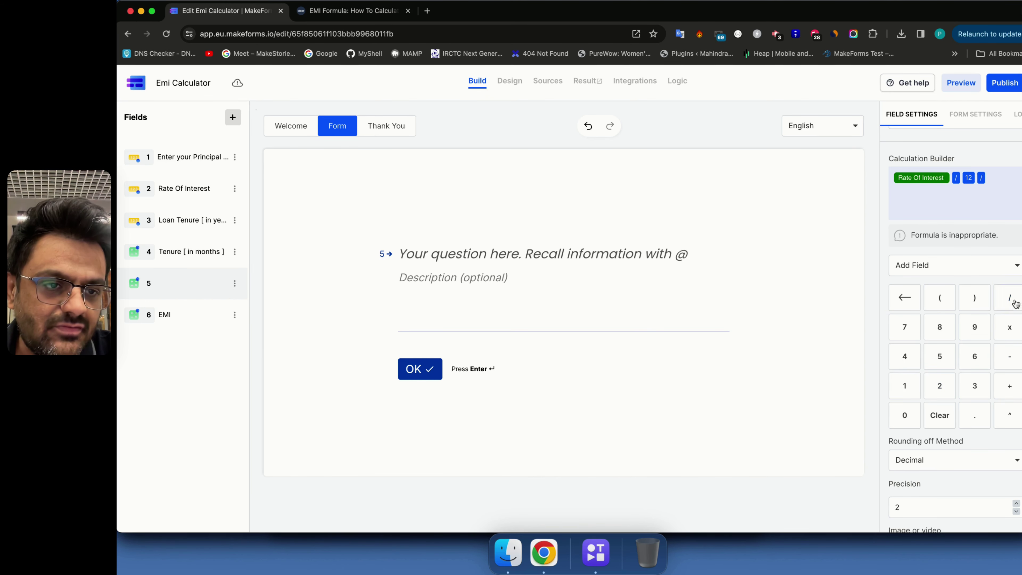
{"action": "left_click", "coordinate": [904, 386]}
{"action": "left_click", "coordinate": [905, 415]}
{"action": "left_click", "coordinate": [904, 415]}
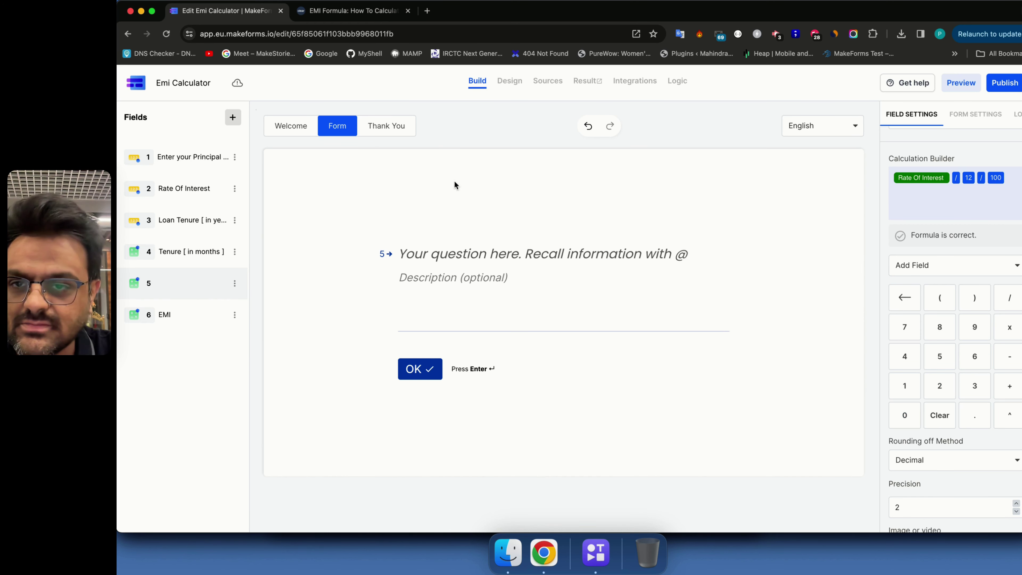
Step: Title the new calculated field "Effective ROI"
{"action": "left_click", "coordinate": [449, 249]}
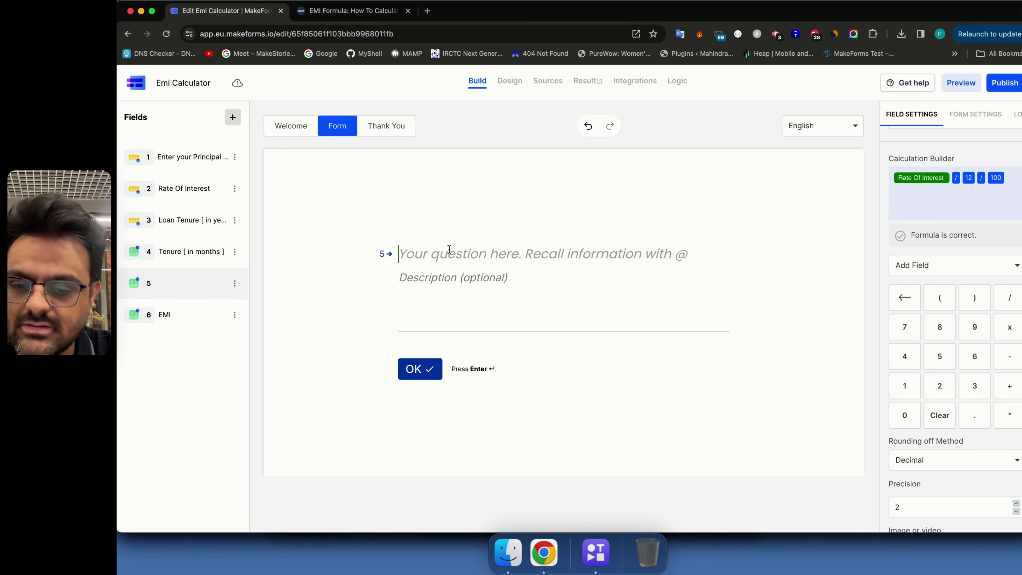
{"action": "type", "text": "Effective "}
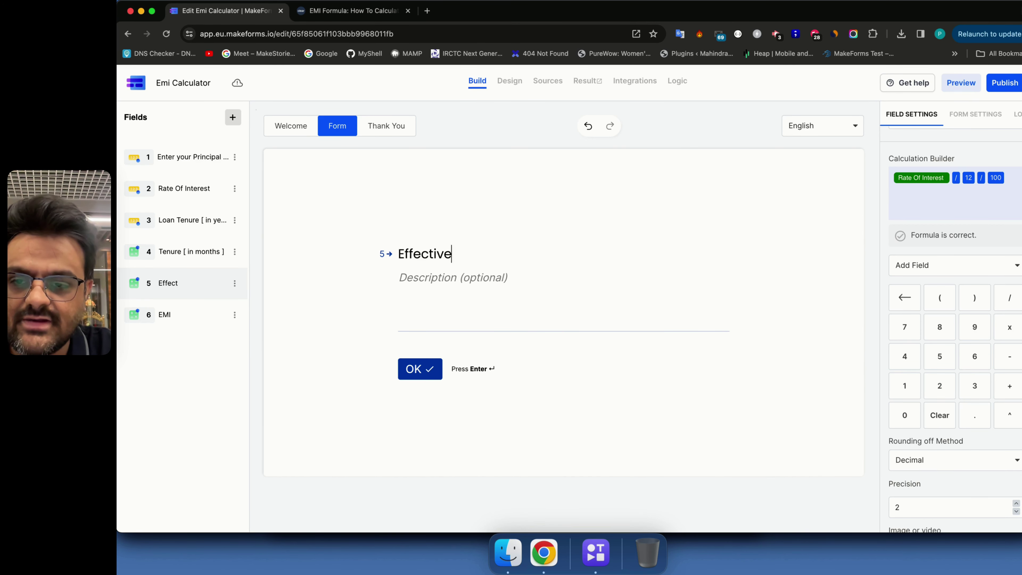
{"action": "type", "text": "ROI"}
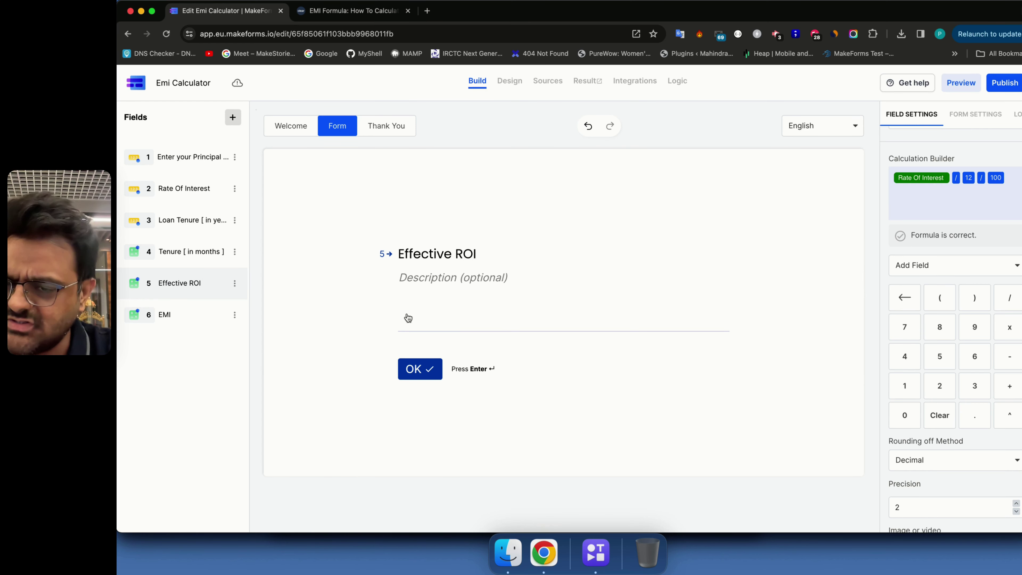
Step: Test the form in the design view with a principal of 120000 and an interest rate of 7, continuing to the Effective ROI question
{"action": "left_click", "coordinate": [511, 82]}
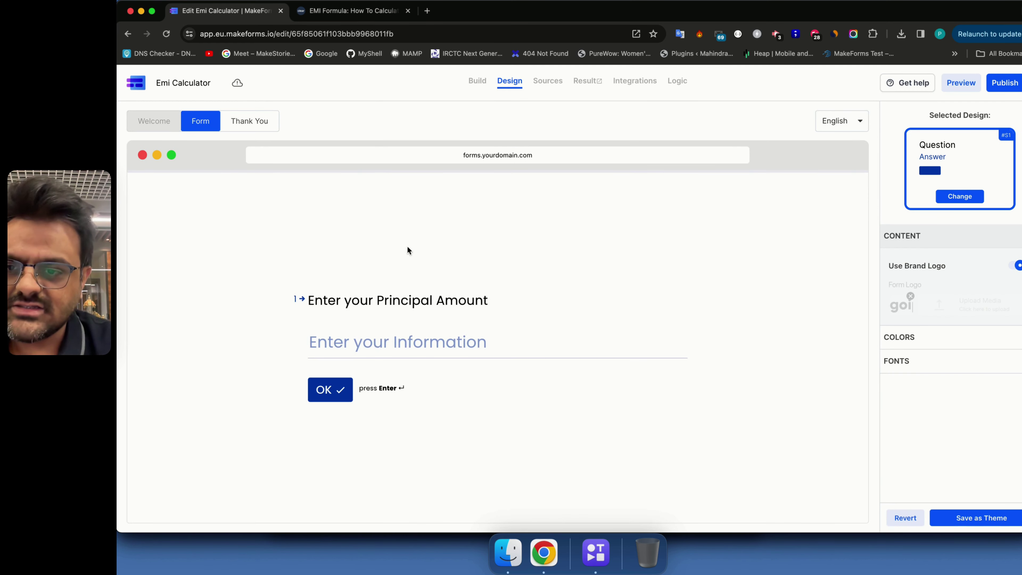
{"action": "left_click", "coordinate": [389, 339]}
{"action": "type", "text": "120000"}
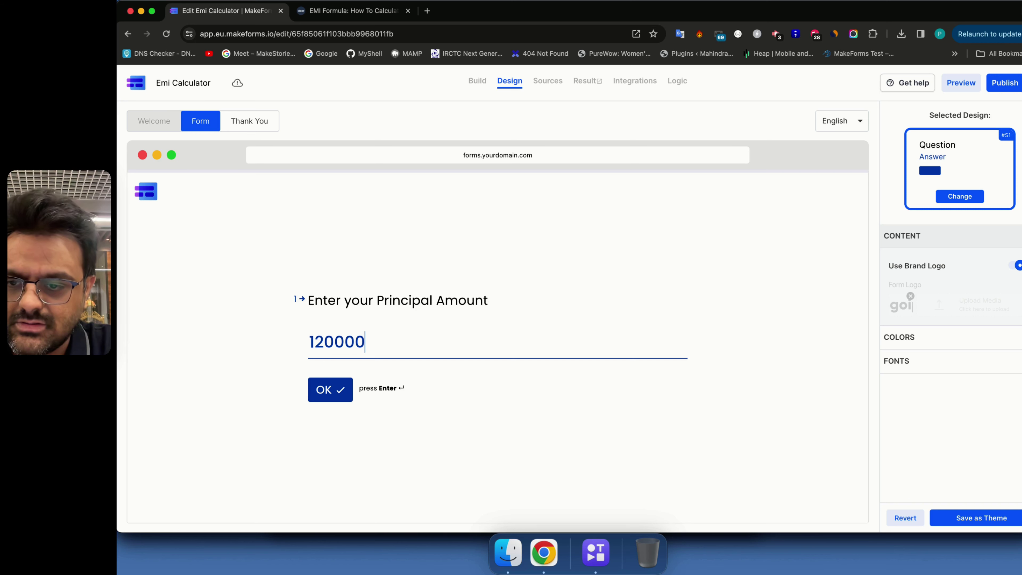
{"action": "left_click", "coordinate": [330, 390]}
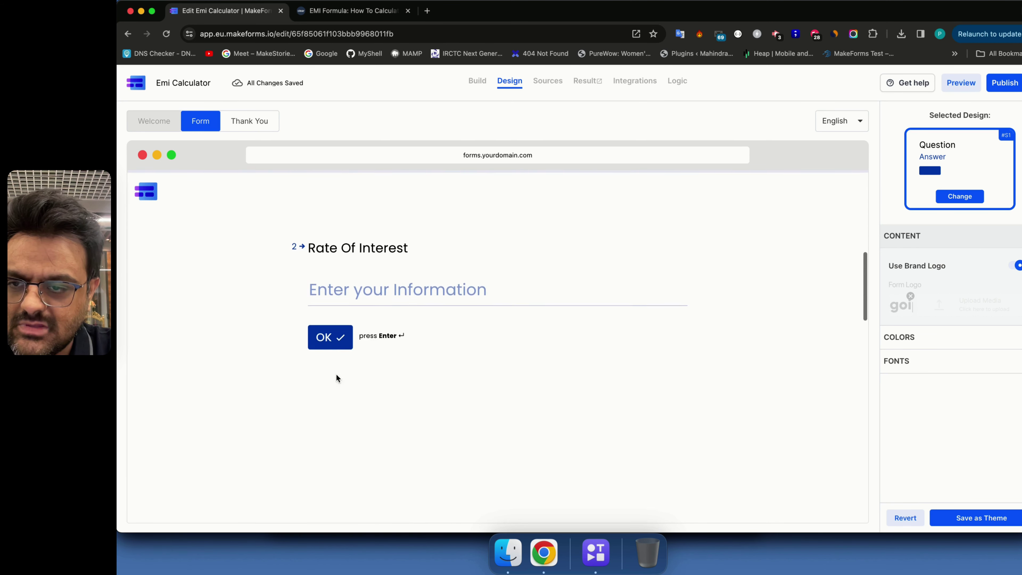
{"action": "left_click", "coordinate": [336, 328]}
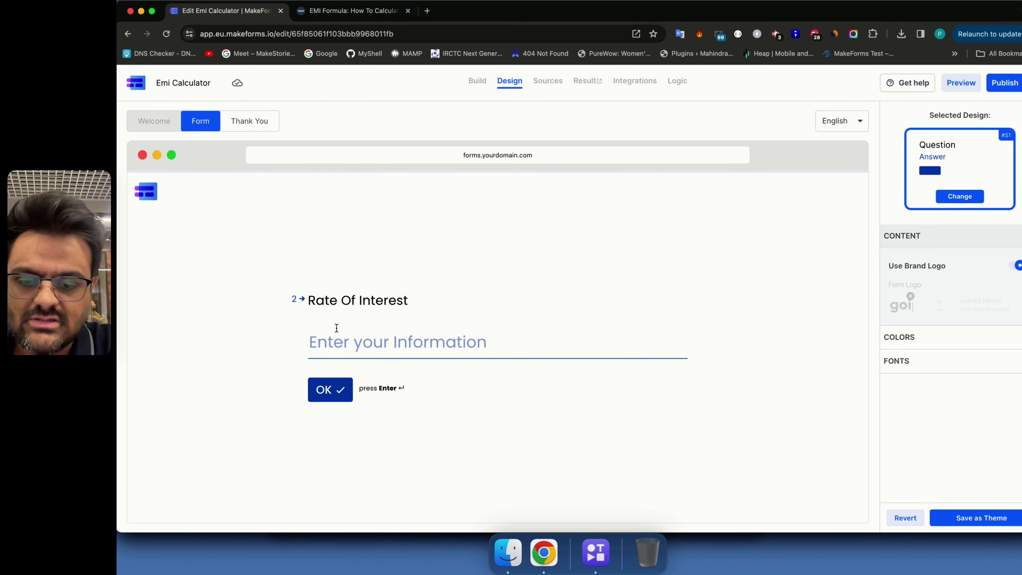
{"action": "type", "text": "51"}
{"action": "key", "text": "BackSpace"}
{"action": "type", "text": "6"}
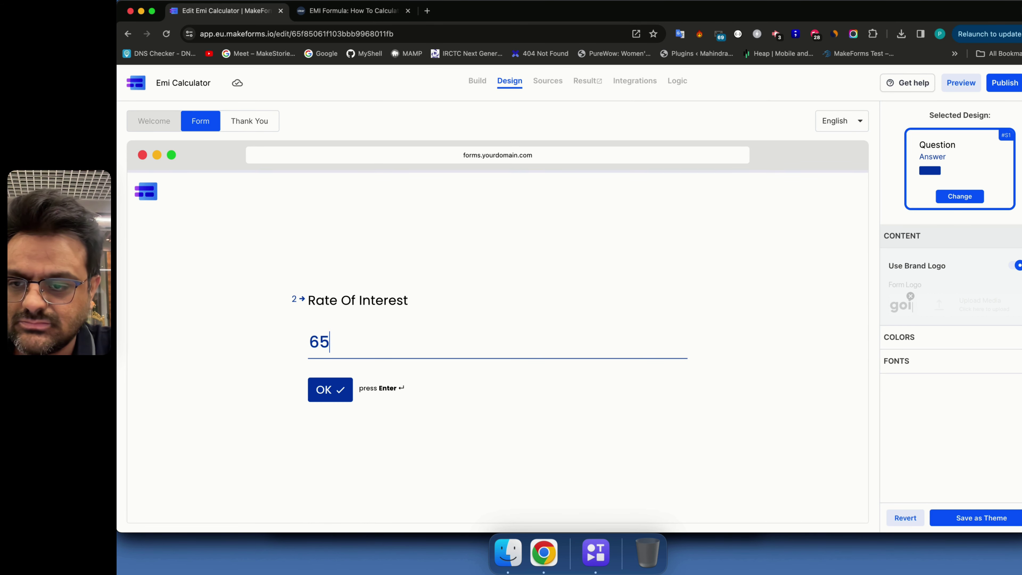
{"action": "key", "text": "BackSpace"}
{"action": "key", "text": "BackSpace"}
{"action": "type", "text": "7"}
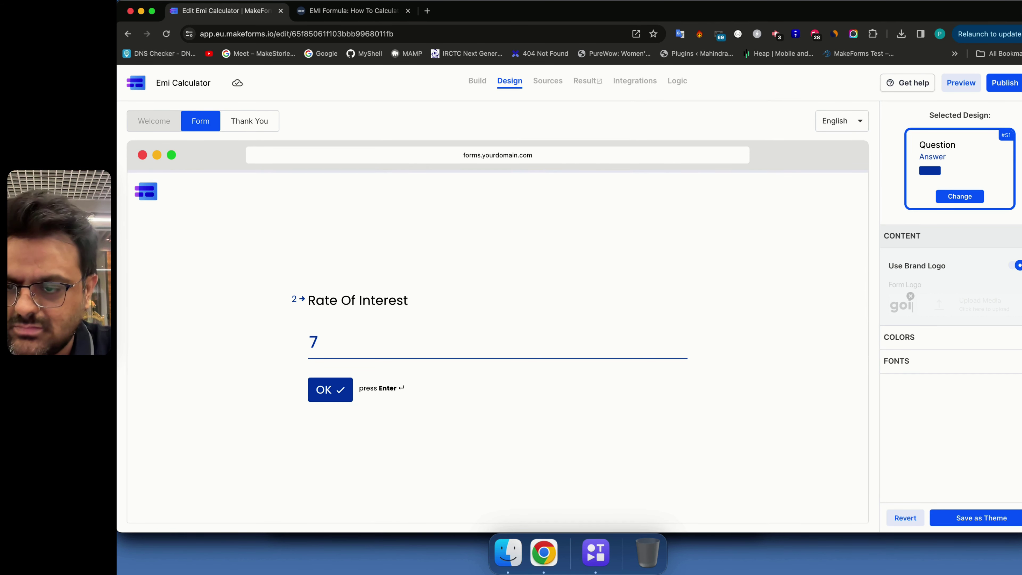
{"action": "scroll", "coordinate": [188, 364], "scroll_direction": "down", "scroll_amount": 5}
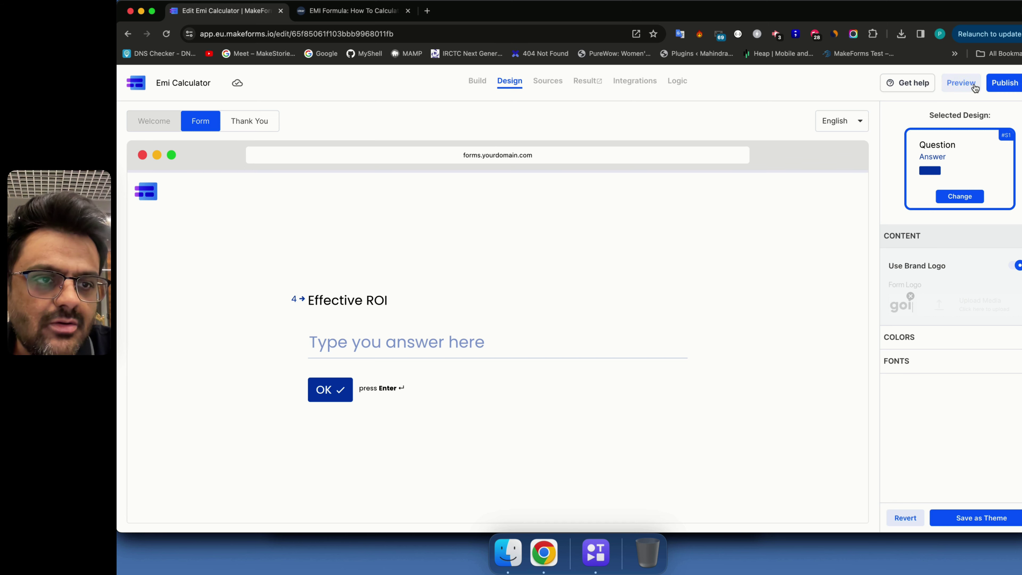
Step: Publish the form on the eu.frms.link domain and open its default link
{"action": "left_click", "coordinate": [994, 92]}
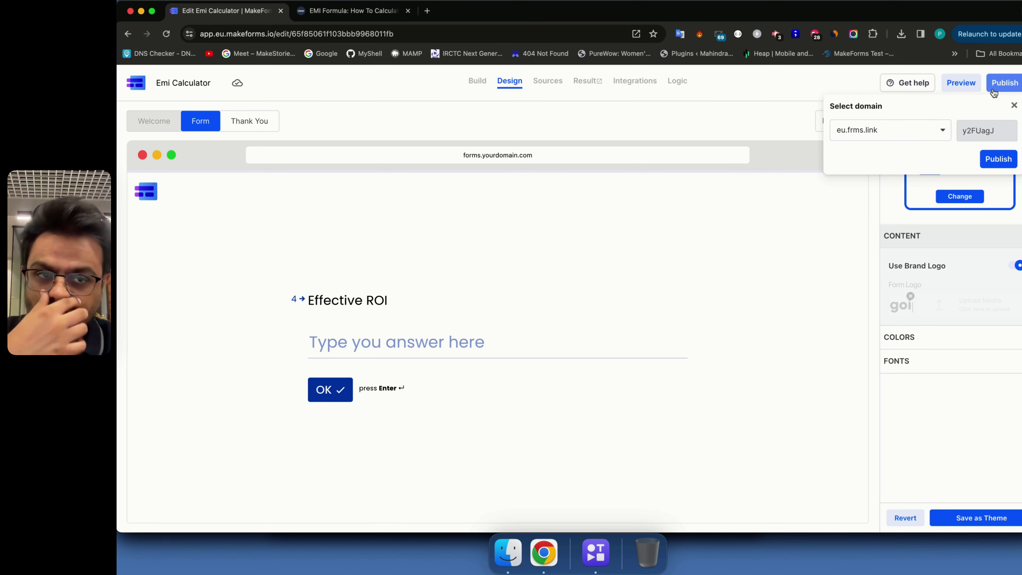
{"action": "left_click", "coordinate": [998, 157]}
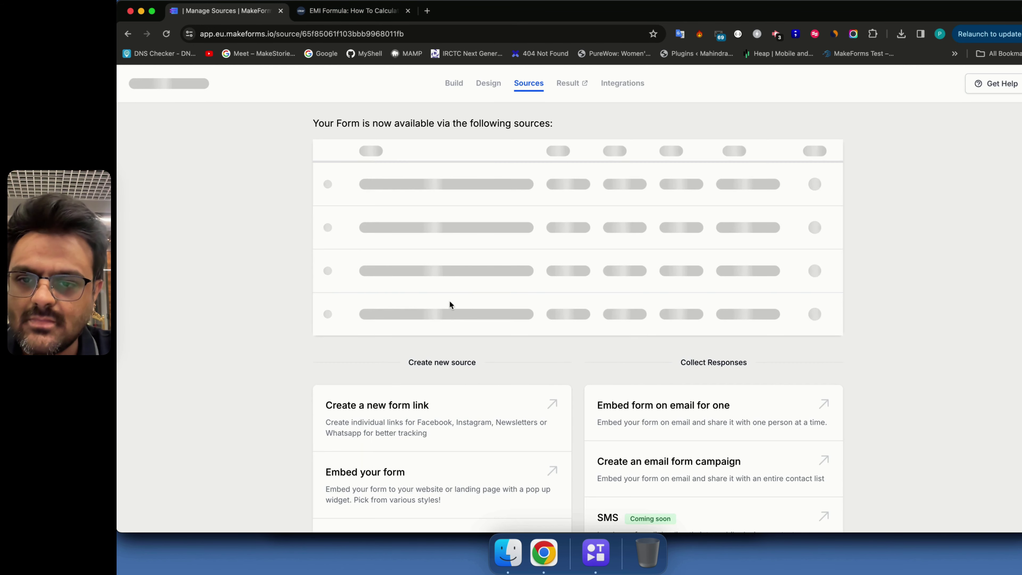
{"action": "left_click", "coordinate": [481, 188]}
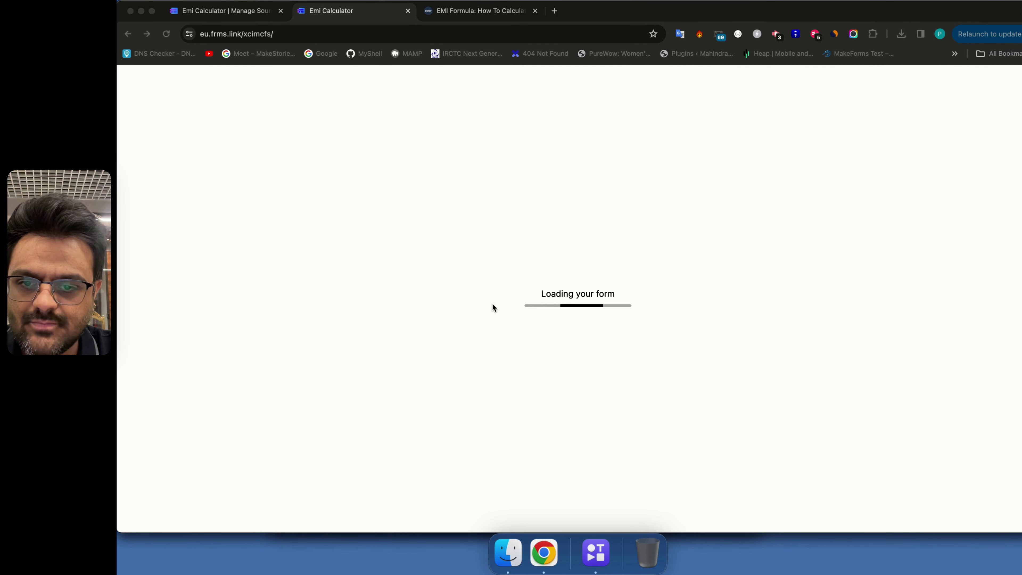
Step: Fill in the published form with principal 100000, interest rate 7 and a loan tenure of 10 years
{"action": "left_click", "coordinate": [474, 293]}
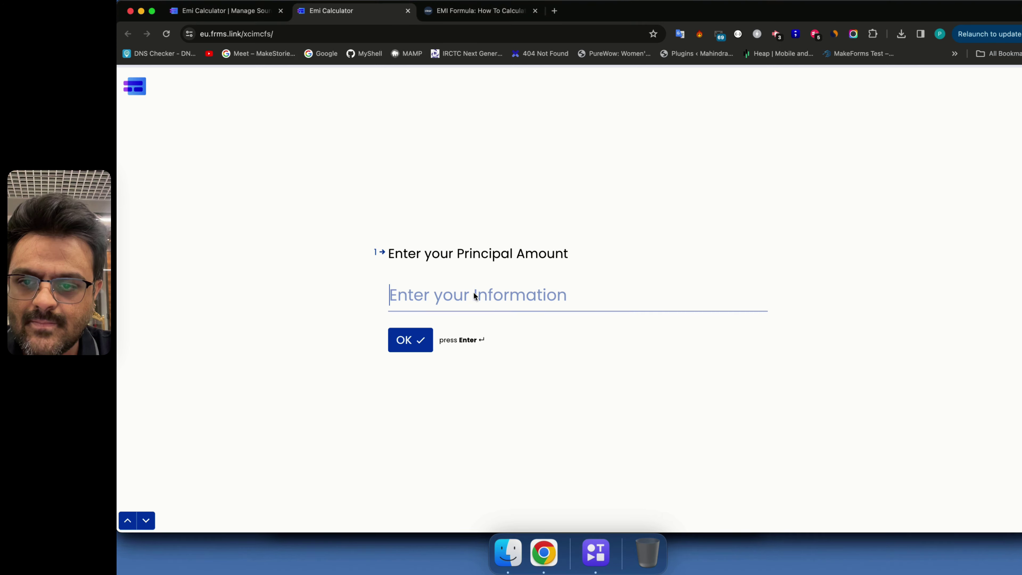
{"action": "type", "text": "100000"}
{"action": "key", "text": "Return"}
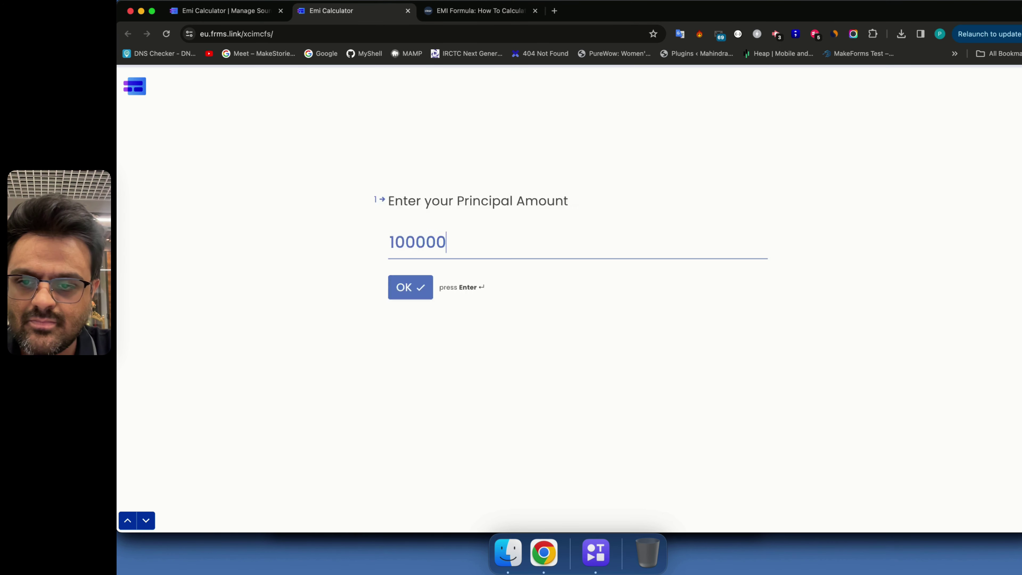
{"action": "type", "text": "7"}
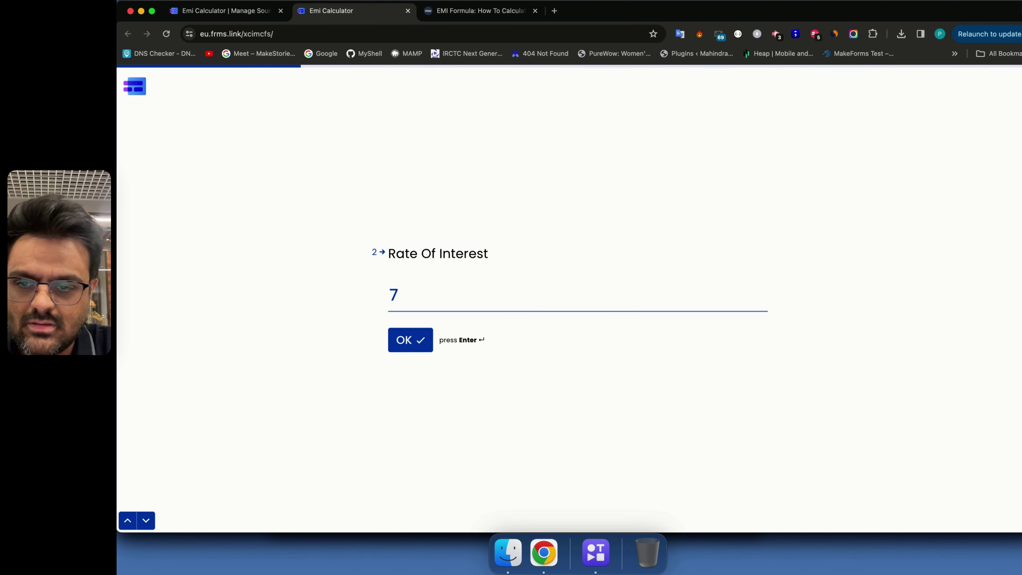
{"action": "key", "text": "Return"}
{"action": "type", "text": "10"}
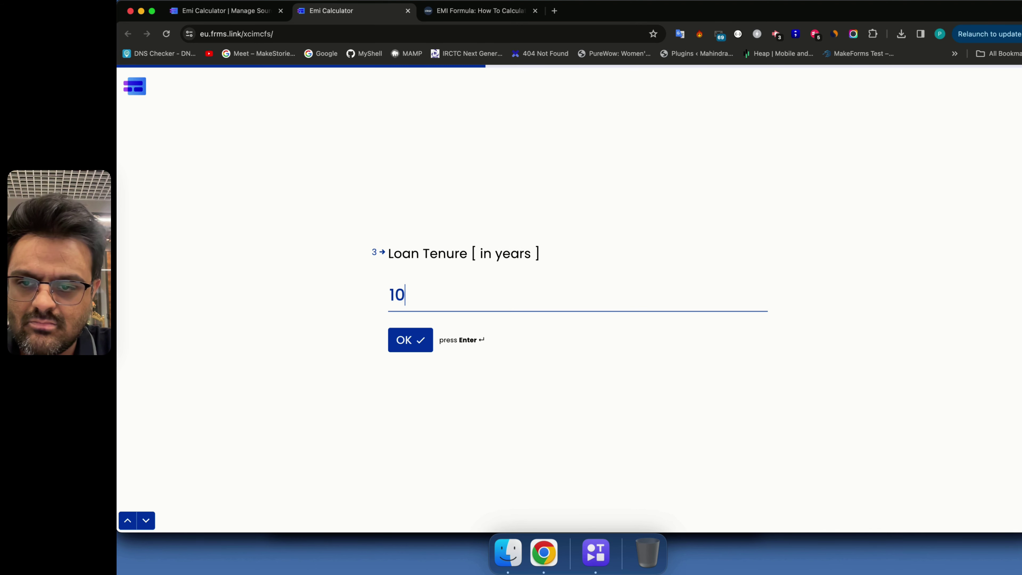
{"action": "key", "text": "Return"}
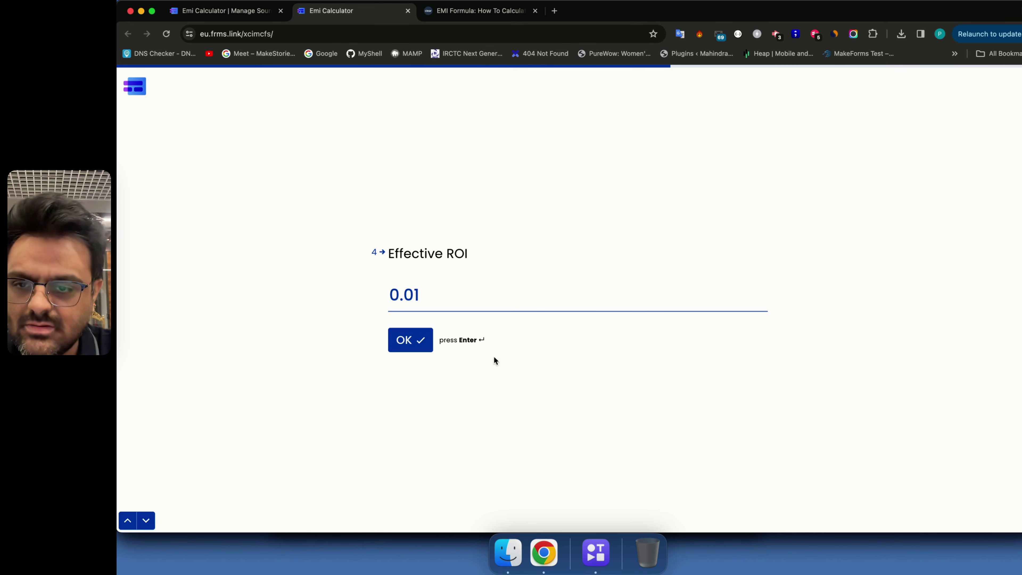
Step: Check the Effective ROI value against 7 / 12 / 100 calculated in Spotlight, and return to the form's build view
{"action": "left_click_drag", "start_coordinate": [403, 300], "coordinate": [418, 298]}
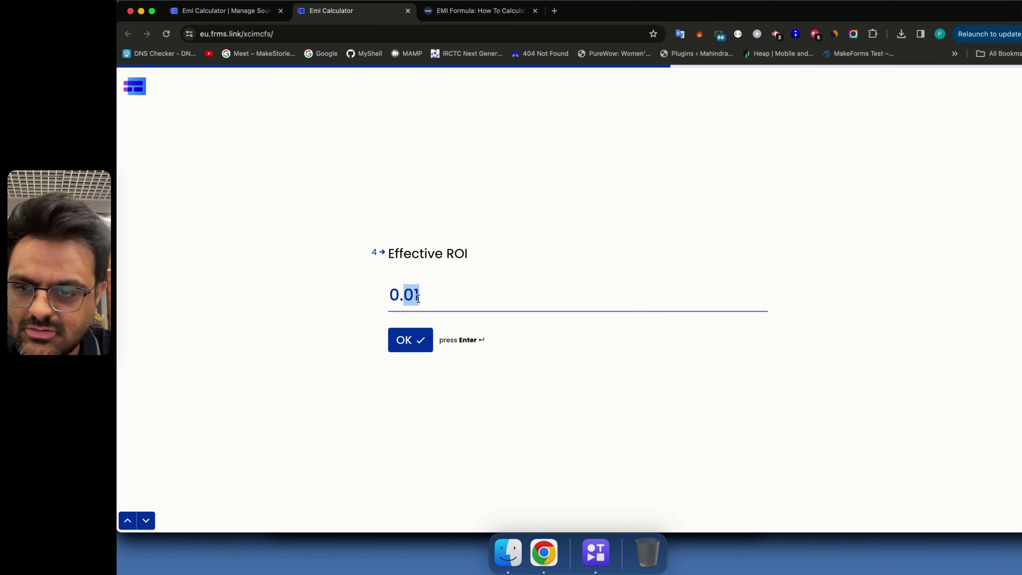
{"action": "left_click", "coordinate": [451, 206]}
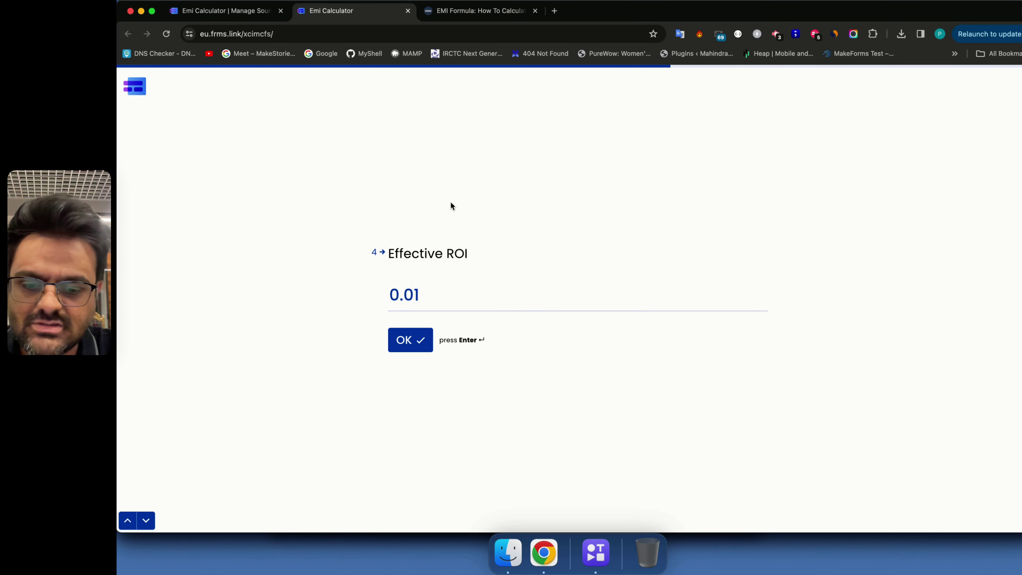
{"action": "key", "text": "super+space"}
{"action": "type", "text": "7 / 12 / 1"}
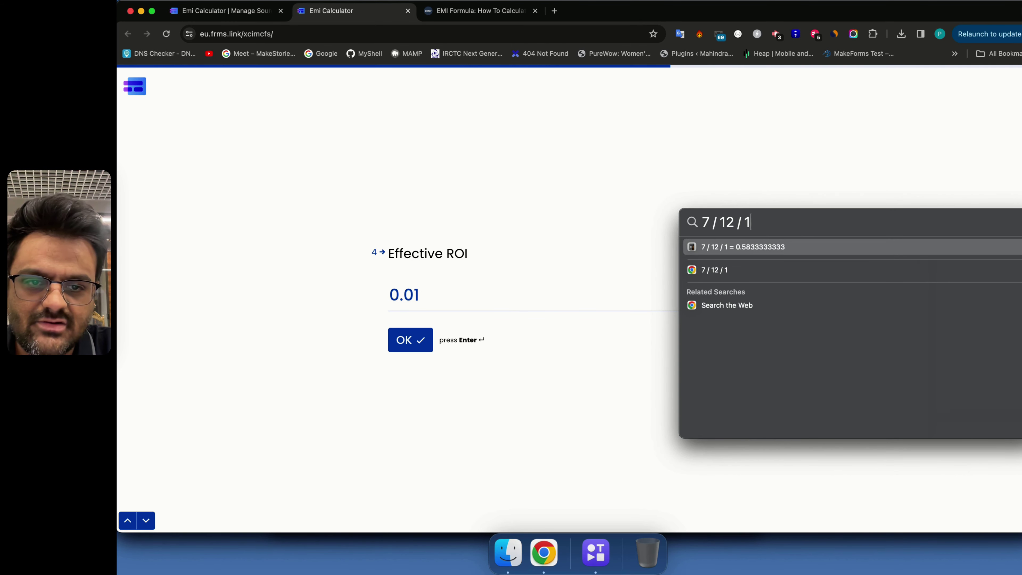
{"action": "type", "text": "00"}
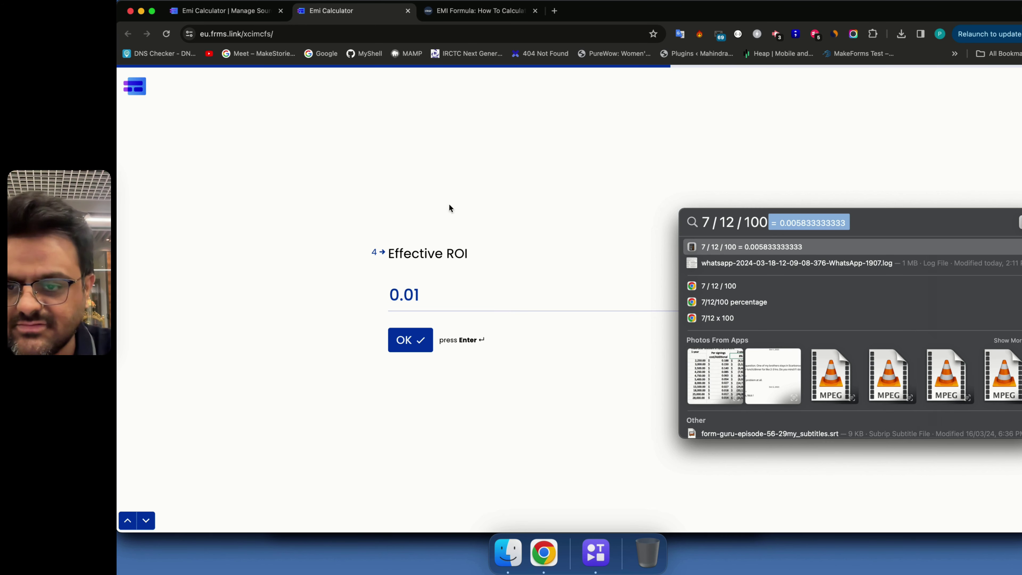
{"action": "key", "text": "Escape"}
{"action": "key", "text": "ctrl+shift+Tab"}
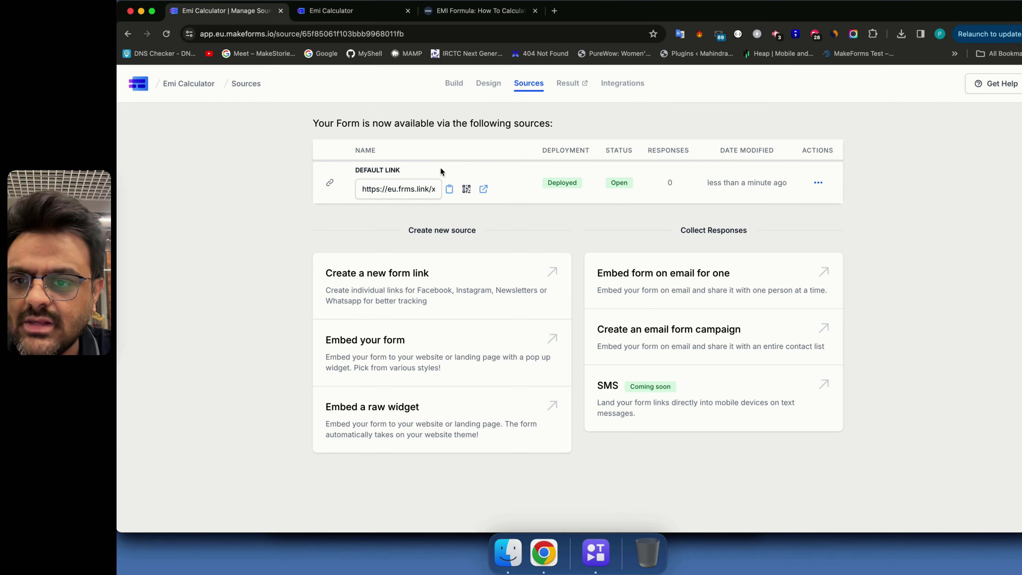
{"action": "left_click", "coordinate": [455, 90]}
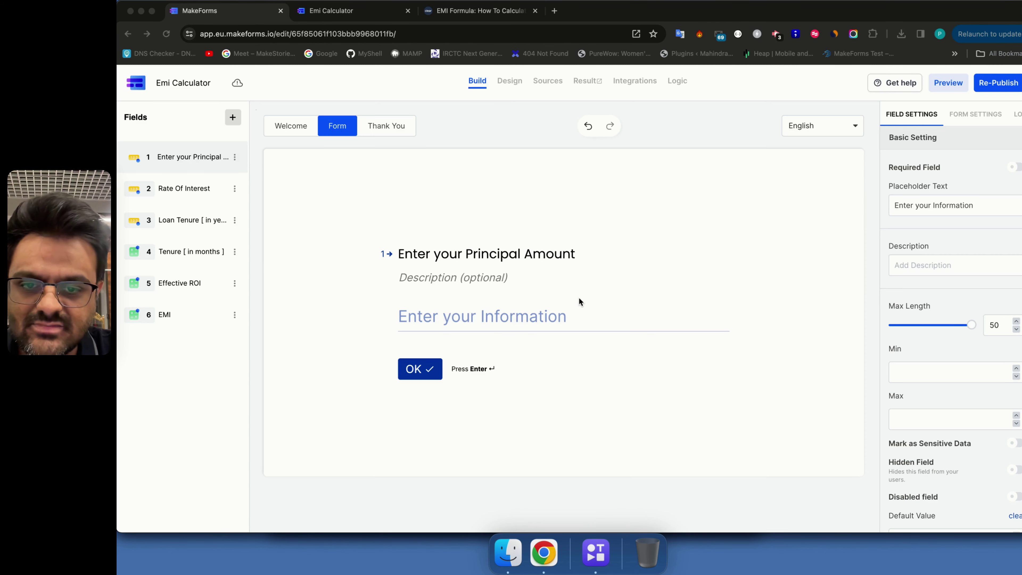
Step: Set the decimal precision of the Effective ROI calculation to 6 and re-publish the form
{"action": "left_click", "coordinate": [189, 283]}
{"action": "scroll", "coordinate": [941, 365], "scroll_direction": "down", "scroll_amount": 5}
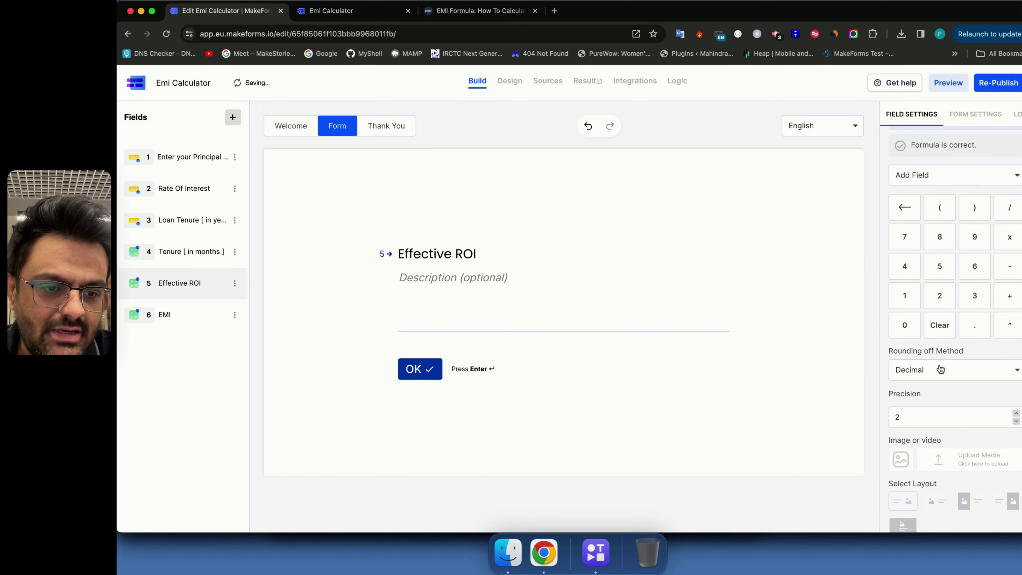
{"action": "left_click", "coordinate": [932, 418]}
{"action": "key", "text": "BackSpace"}
{"action": "type", "text": "5"}
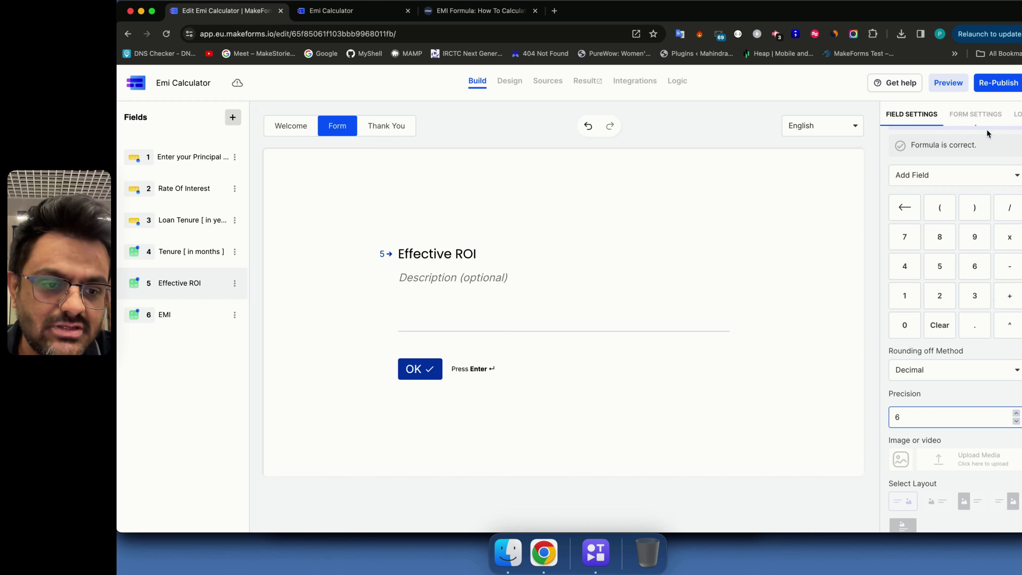
{"action": "left_click", "coordinate": [980, 78]}
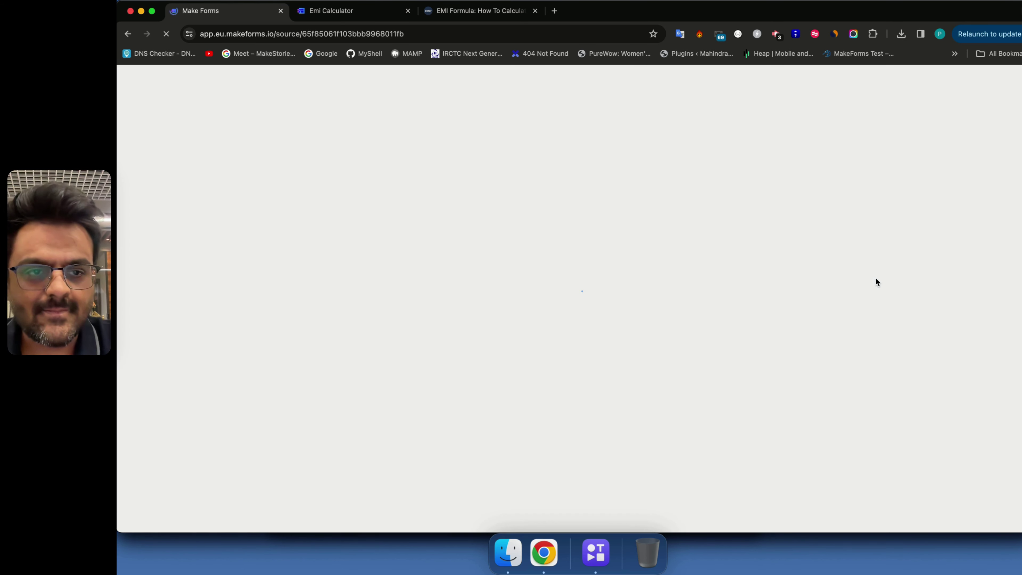
Step: Reload the published form and fill it in with principal 1000000, interest rate 7 and a loan tenure of 10 years
{"action": "left_click", "coordinate": [385, 12]}
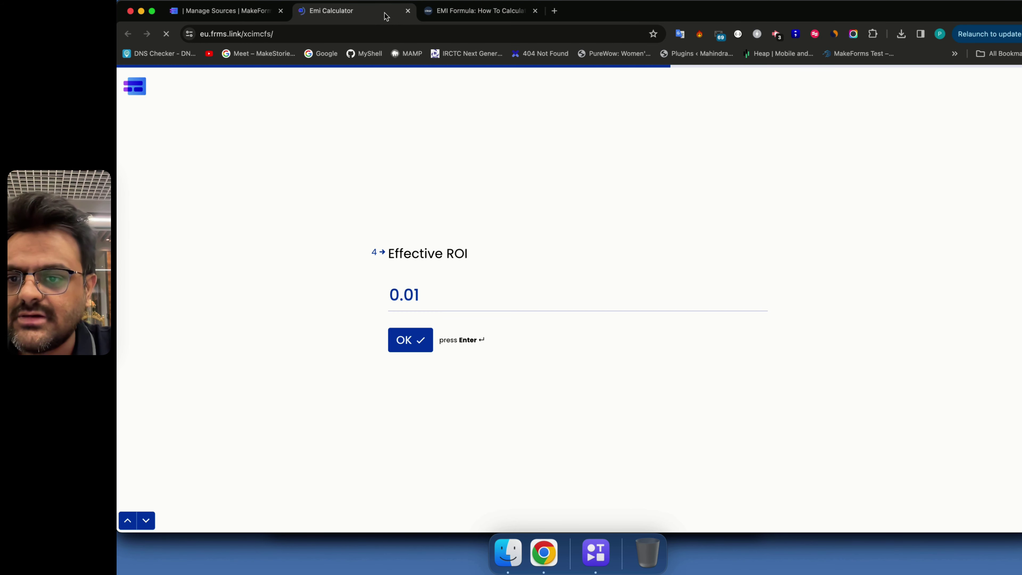
{"action": "key", "text": "super+r"}
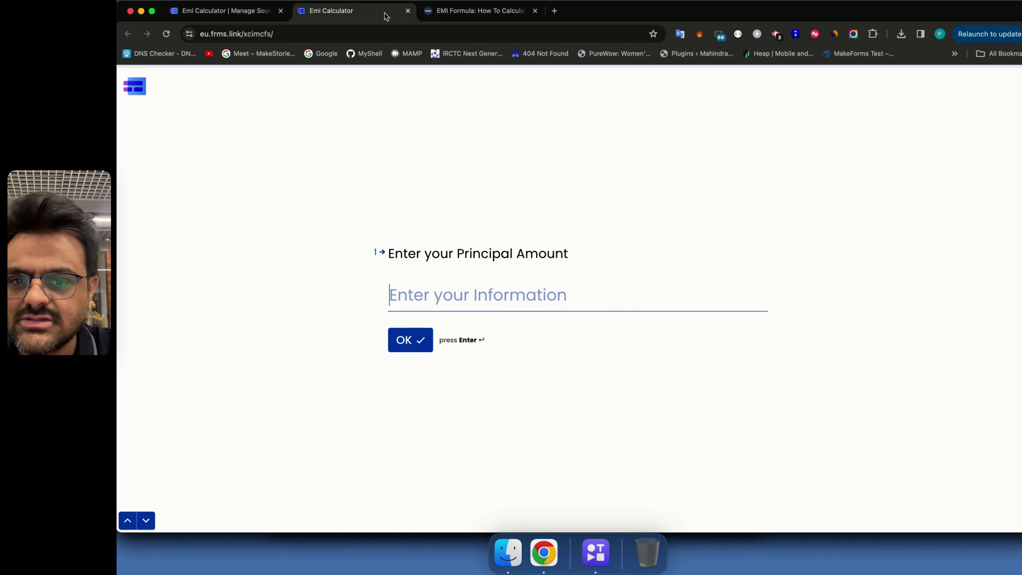
{"action": "key", "text": "super+r"}
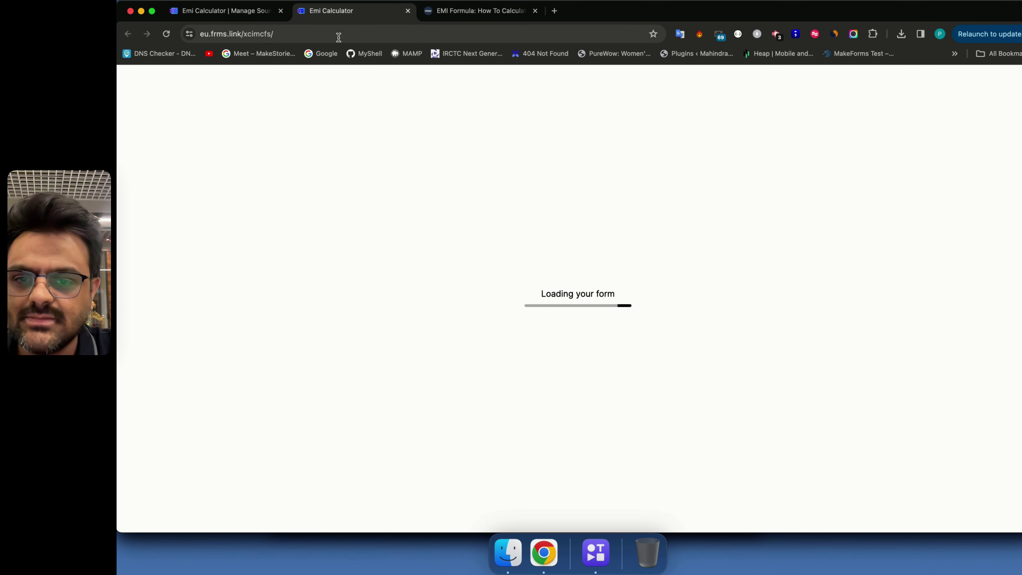
{"action": "type", "text": "1000000"}
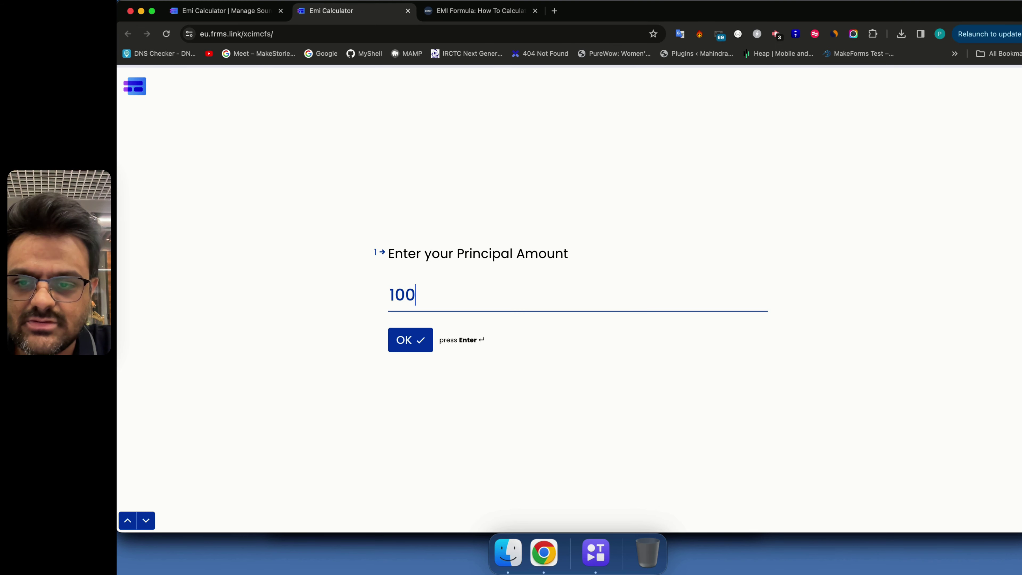
{"action": "key", "text": "Return"}
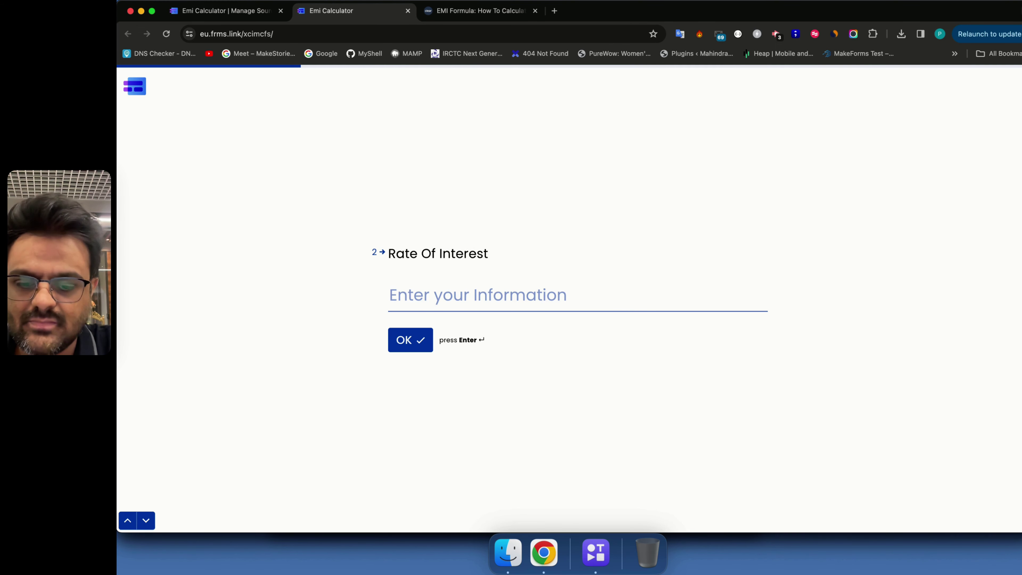
{"action": "type", "text": "7"}
{"action": "key", "text": "Return"}
{"action": "type", "text": "10"}
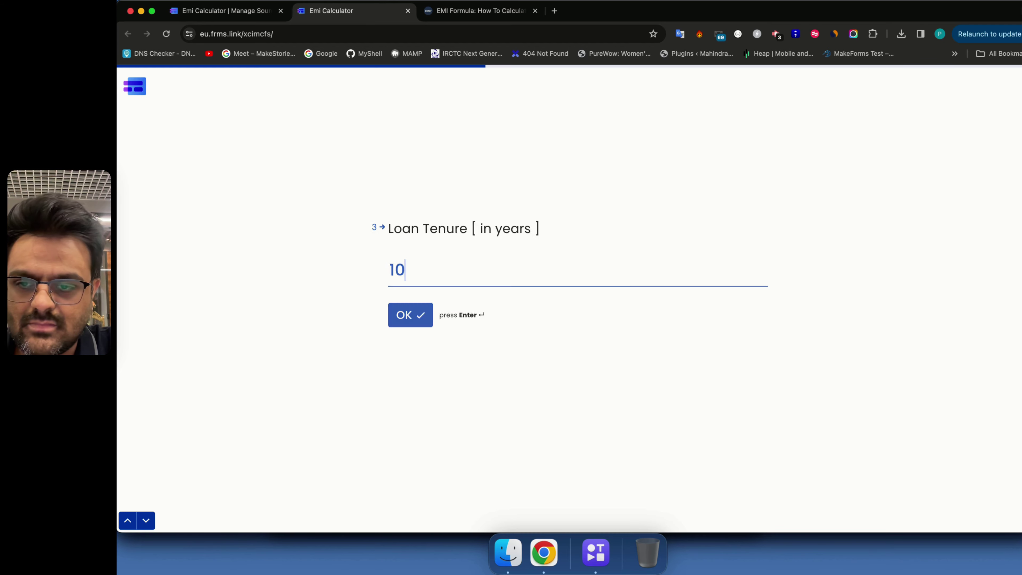
{"action": "key", "text": "Return"}
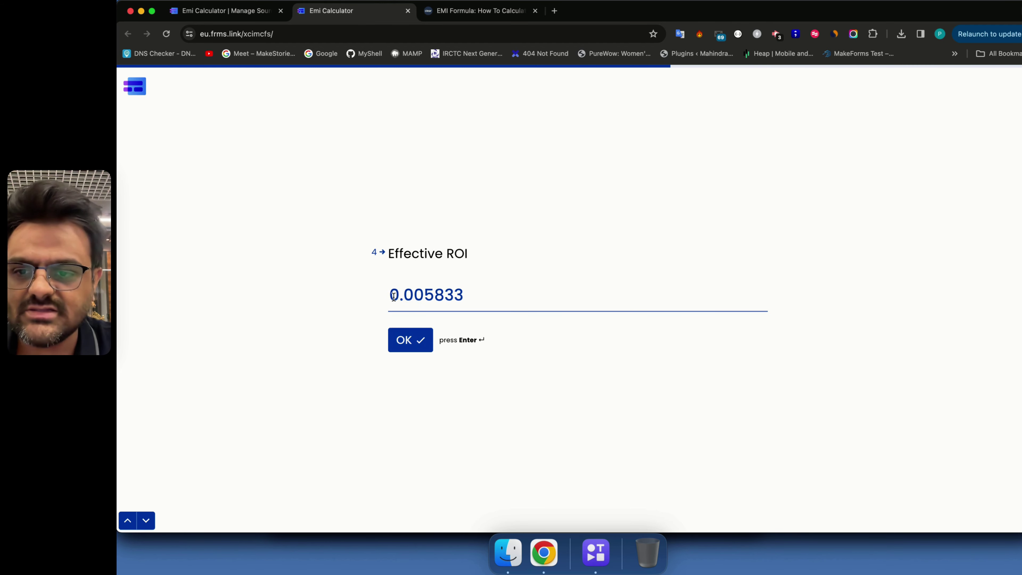
Step: Compare the published form's Effective ROI with the R value in the ClearTax example, and return to the form's build view
{"action": "left_click_drag", "start_coordinate": [394, 296], "coordinate": [459, 298]}
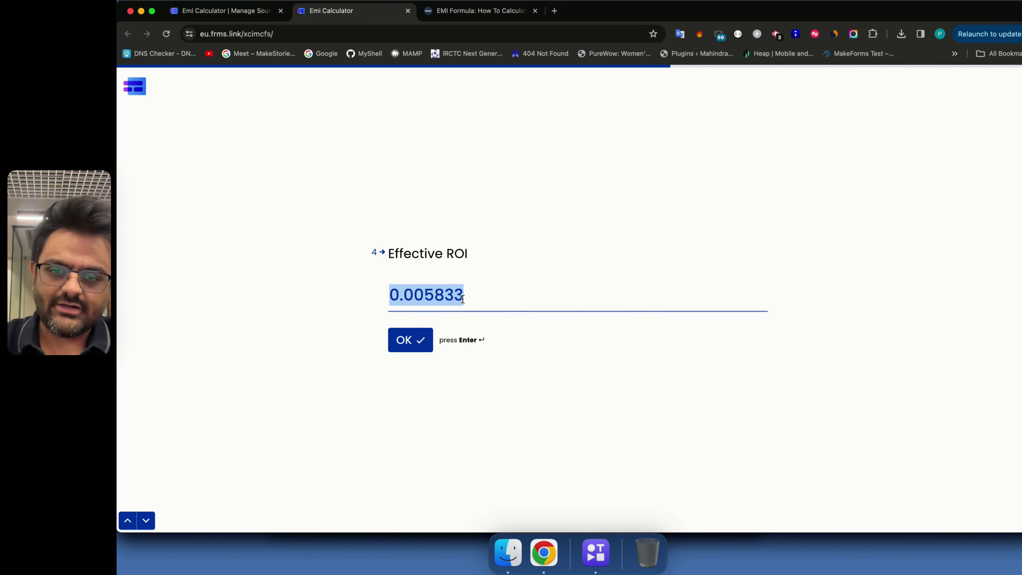
{"action": "key", "text": "ctrl+Tab"}
{"action": "key", "text": "ctrl+Tab"}
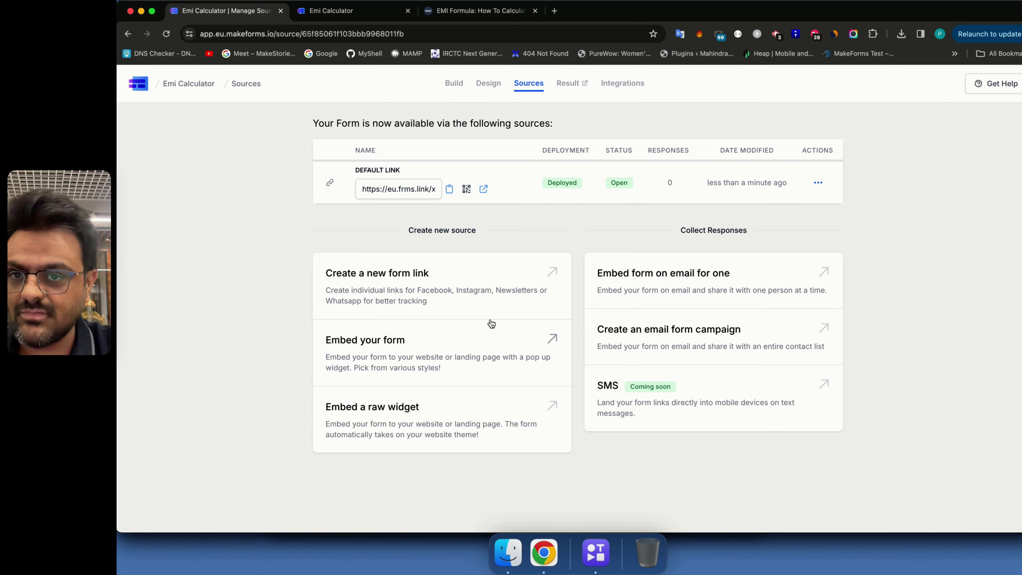
{"action": "left_click", "coordinate": [454, 83]}
{"action": "key", "text": "ctrl+Tab"}
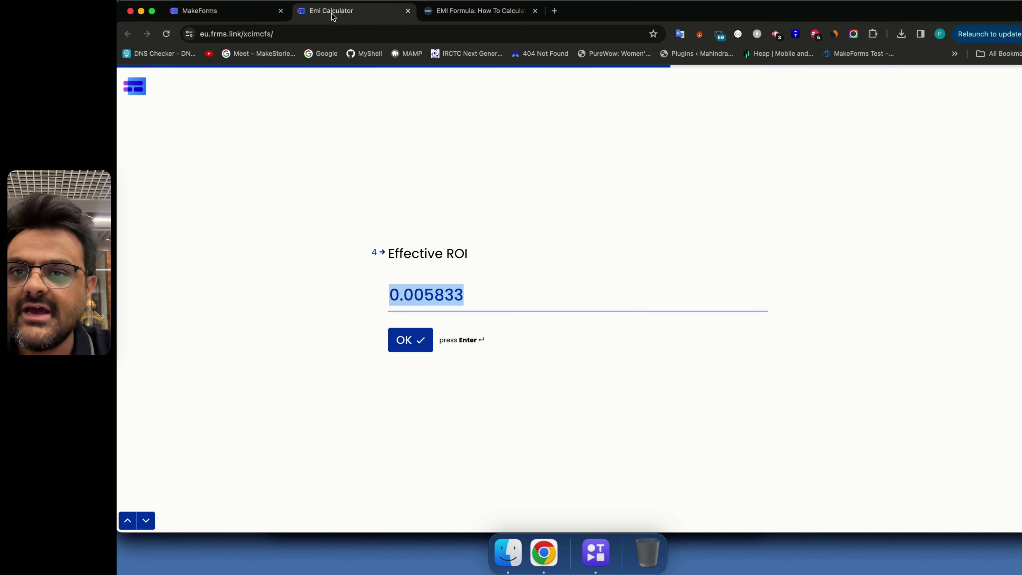
{"action": "left_click", "coordinate": [444, 15]}
{"action": "left_click_drag", "start_coordinate": [400, 204], "coordinate": [435, 206]}
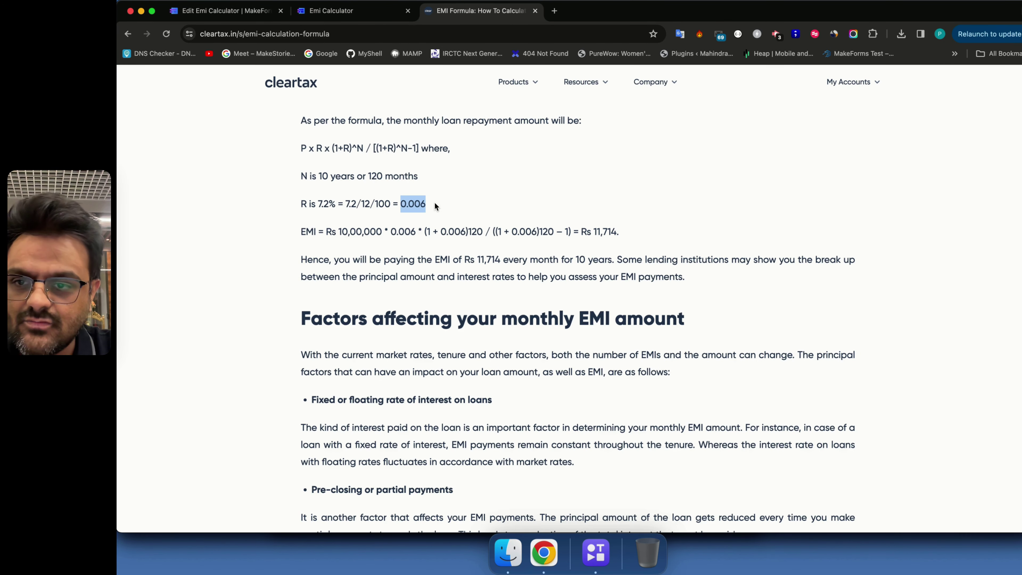
{"action": "key", "text": "ctrl+Tab"}
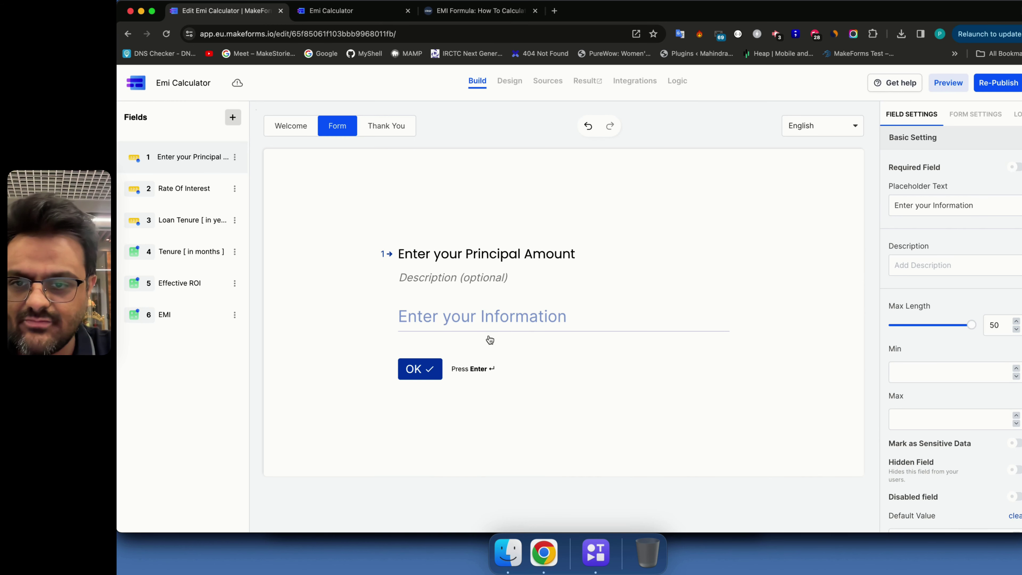
Step: Examine the Effective ROI calculation and the settings of the Rate Of Interest field
{"action": "left_click", "coordinate": [193, 282]}
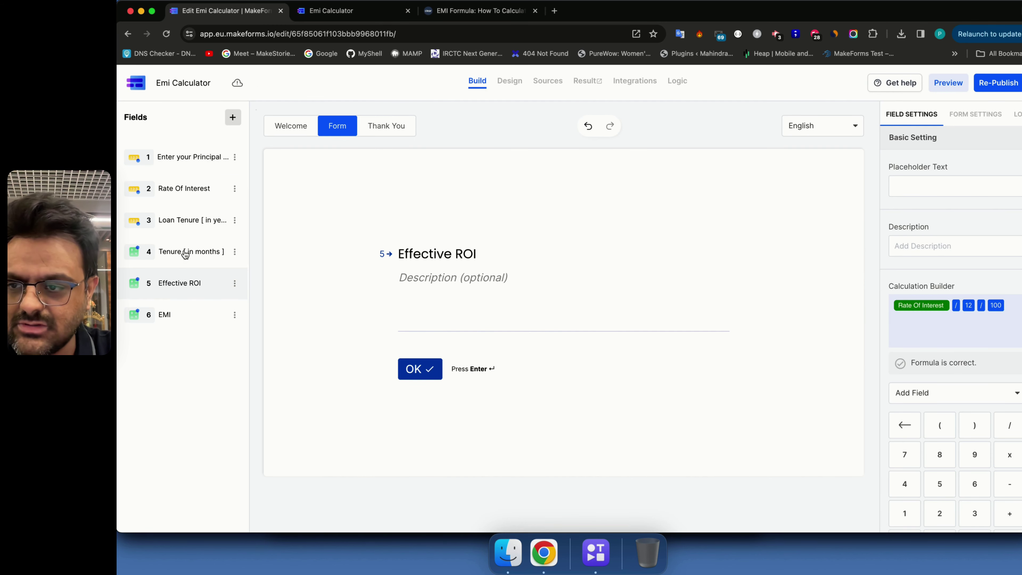
{"action": "left_click", "coordinate": [179, 212]}
{"action": "left_click", "coordinate": [178, 190]}
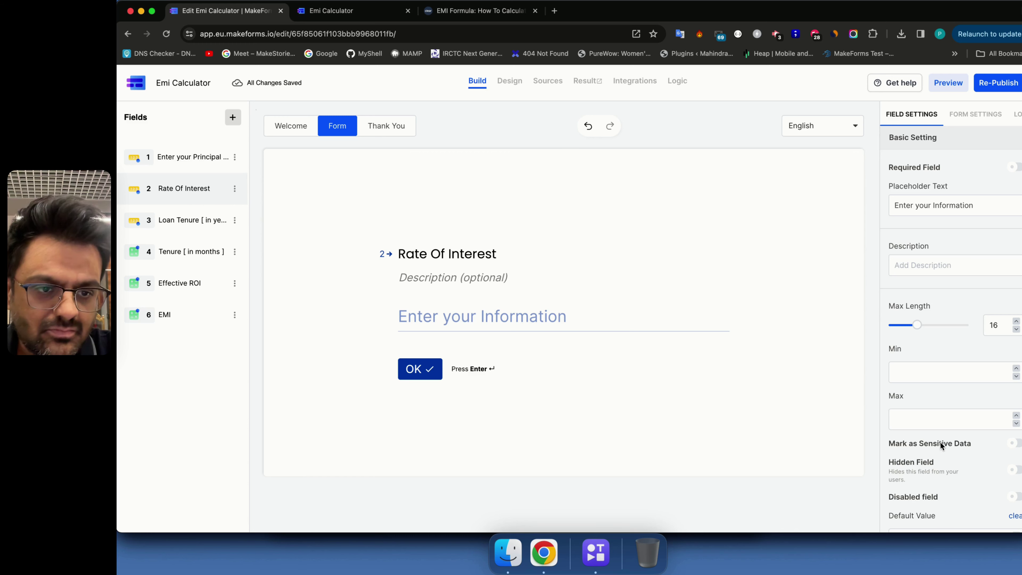
{"action": "scroll", "coordinate": [940, 442], "scroll_direction": "down", "scroll_amount": 5}
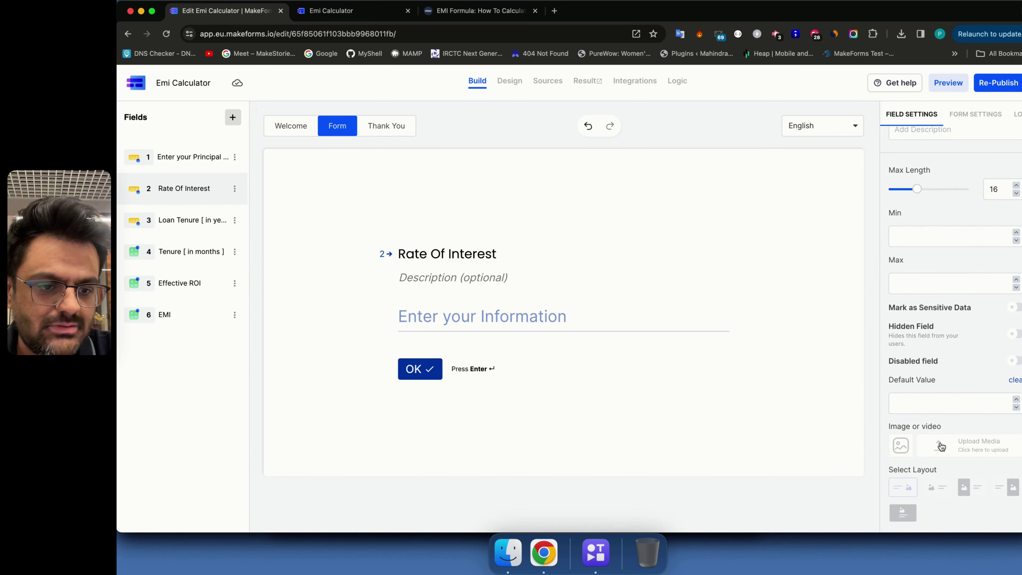
{"action": "scroll", "coordinate": [940, 442], "scroll_direction": "down", "scroll_amount": 3}
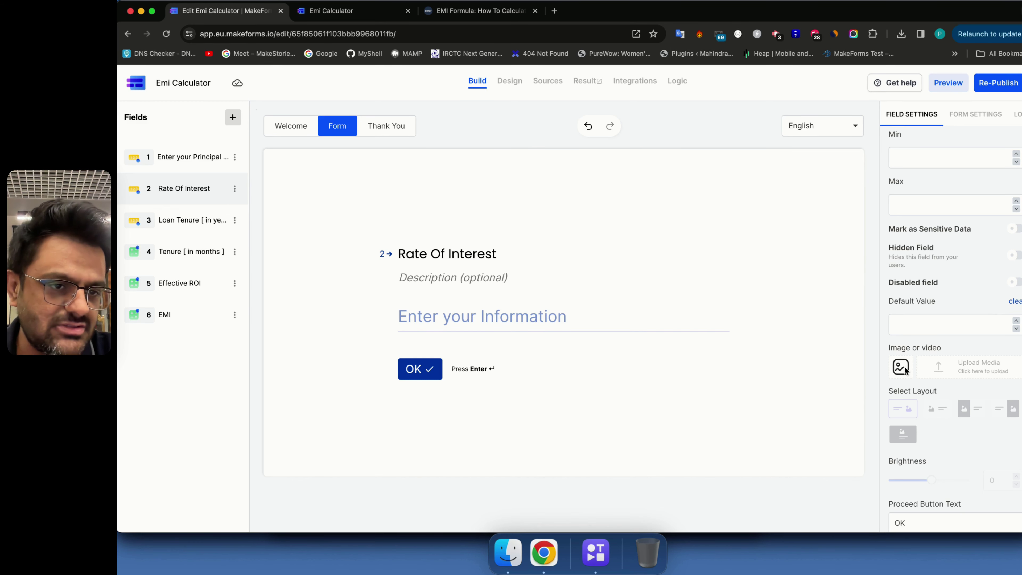
{"action": "scroll", "coordinate": [883, 311], "scroll_direction": "up", "scroll_amount": 6}
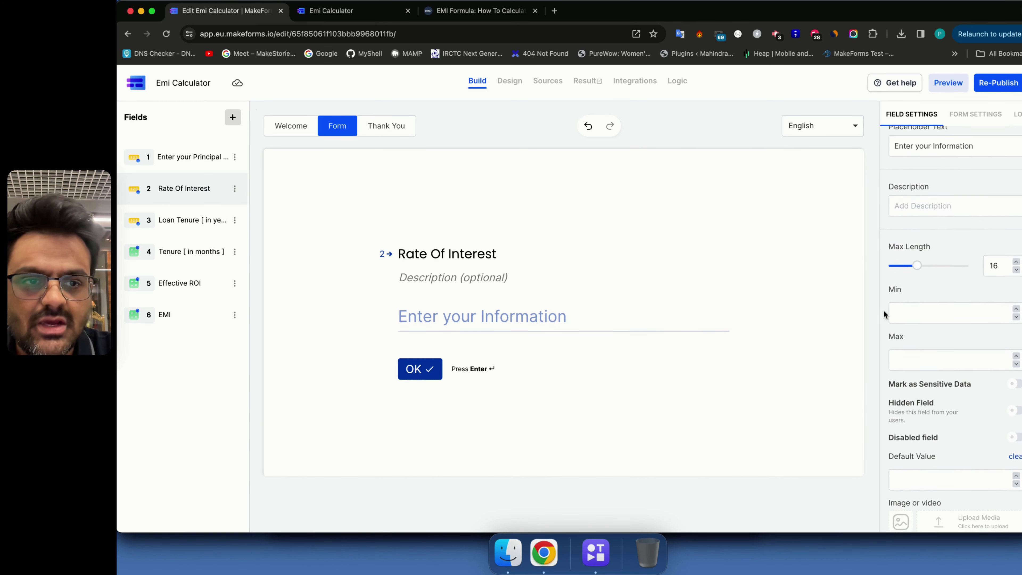
{"action": "scroll", "coordinate": [883, 310], "scroll_direction": "up", "scroll_amount": 2}
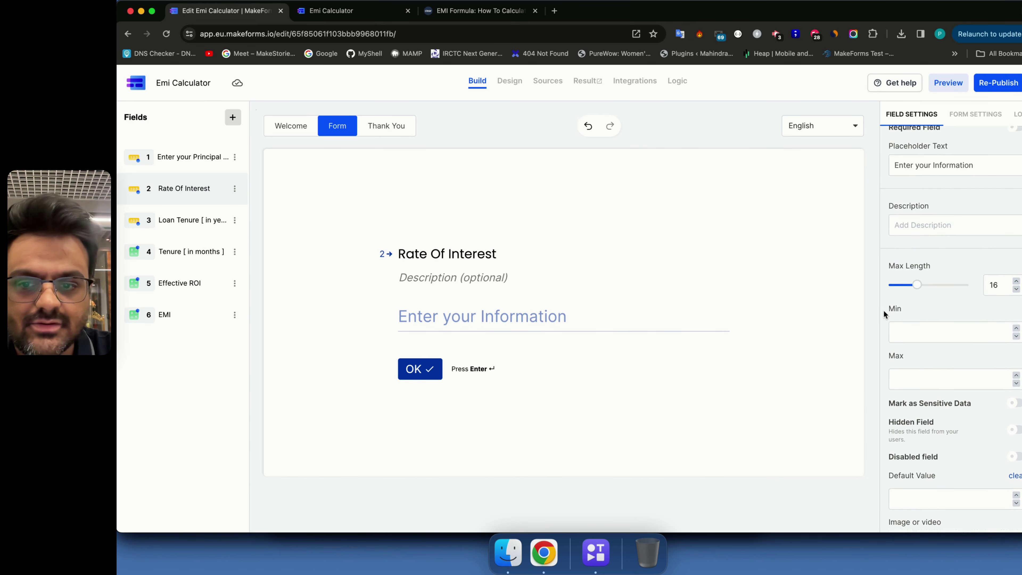
Step: Check the R term in the ClearTax formula and extend the EMI calculation after the principal amount with x Effective ROI
{"action": "left_click", "coordinate": [177, 322]}
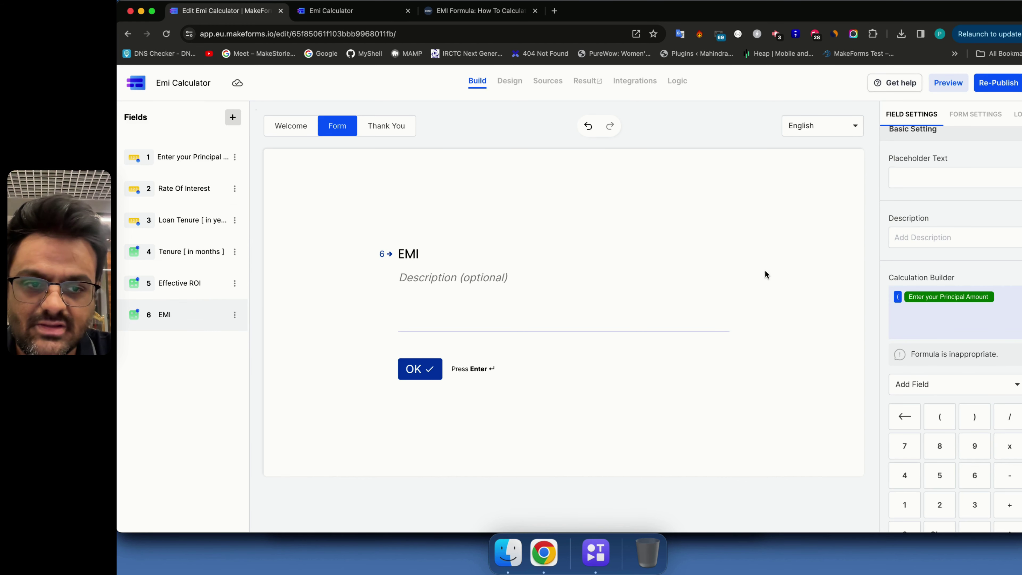
{"action": "left_click", "coordinate": [441, 10]}
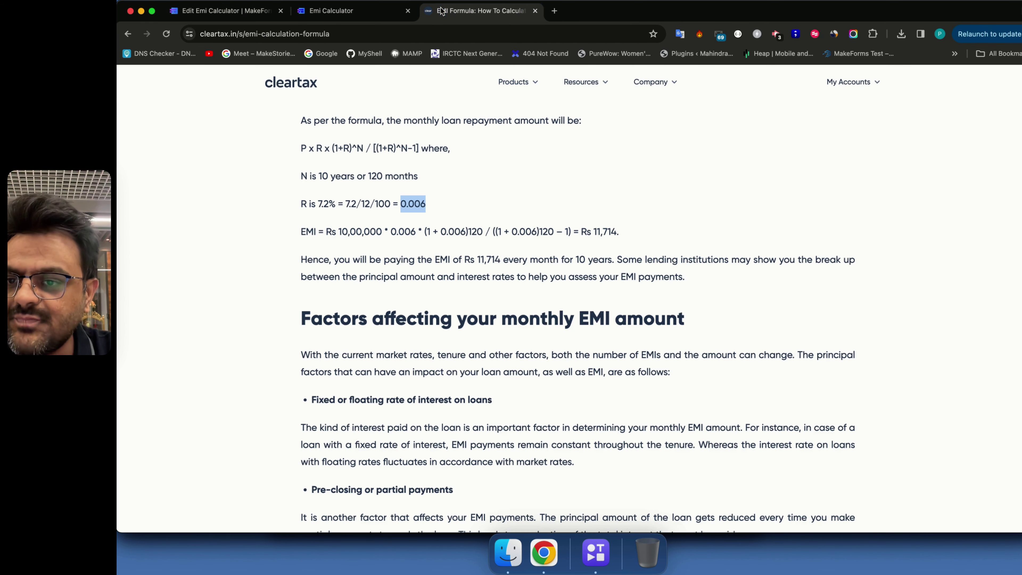
{"action": "left_click", "coordinate": [302, 149]}
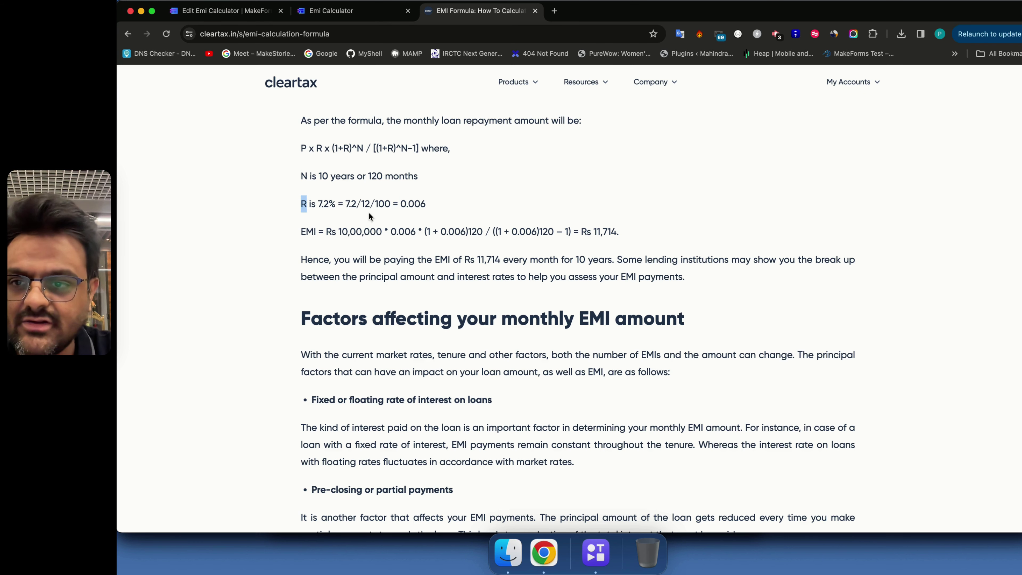
{"action": "double_click", "coordinate": [405, 205]}
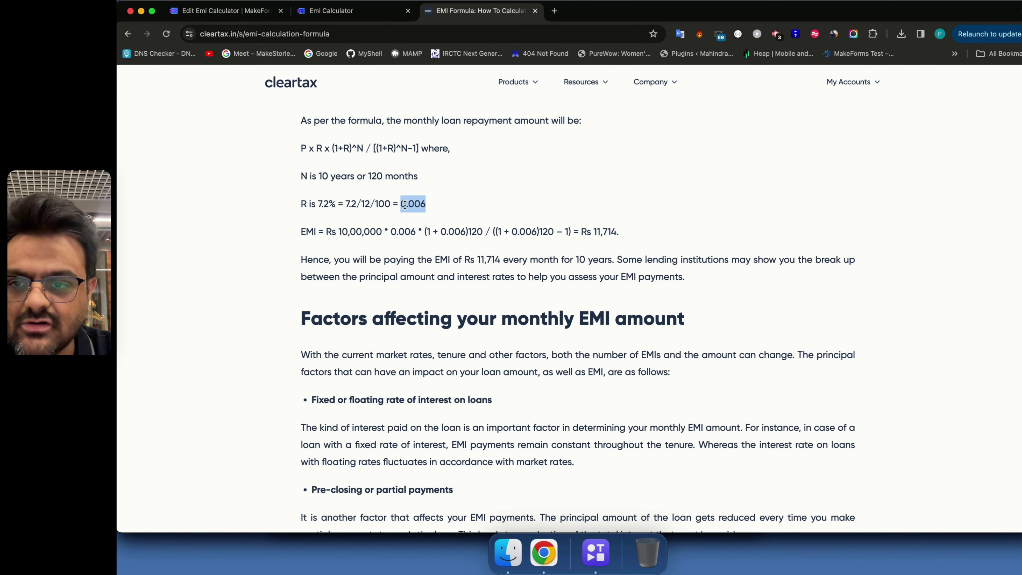
{"action": "key", "text": "ctrl+Tab"}
{"action": "left_click", "coordinate": [187, 284]}
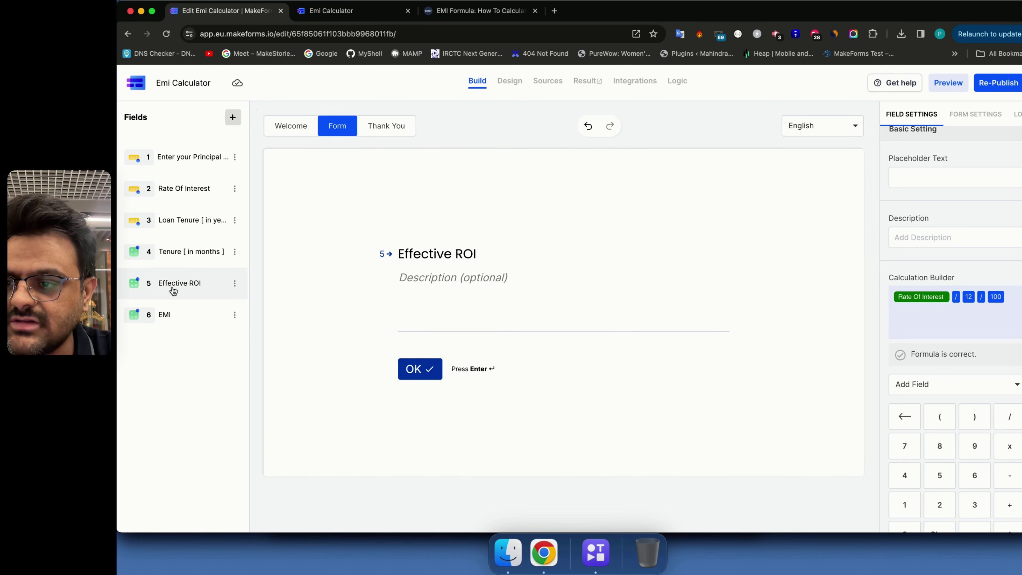
{"action": "left_click", "coordinate": [168, 318]}
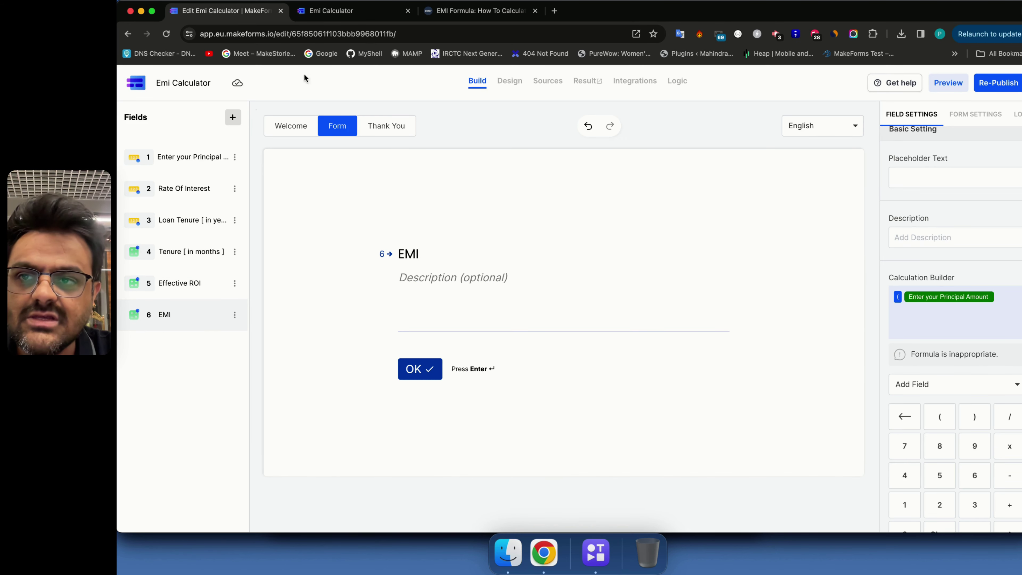
{"action": "left_click", "coordinate": [1008, 445]}
{"action": "left_click", "coordinate": [976, 396]}
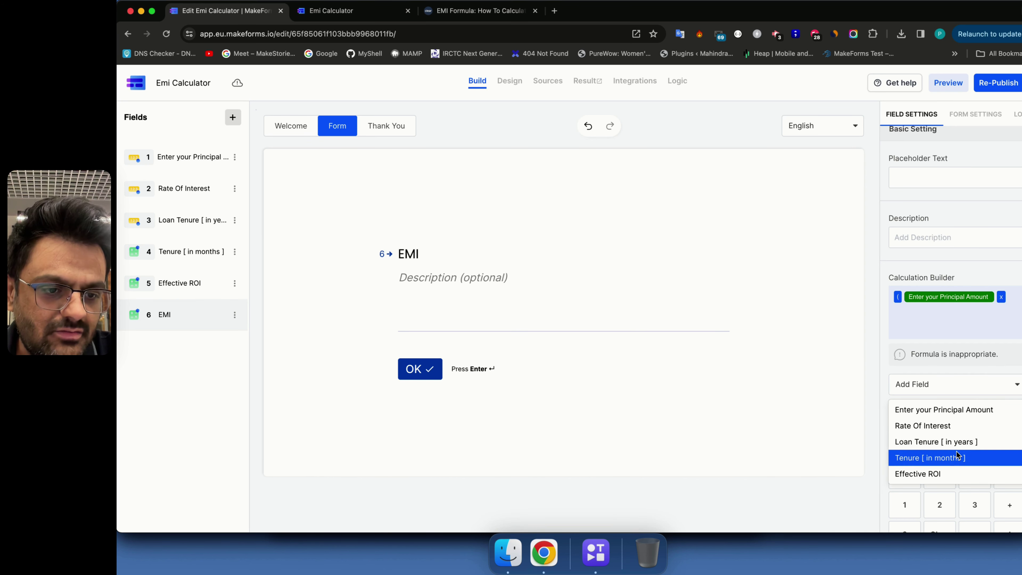
{"action": "left_click", "coordinate": [953, 471]}
Step: Consult the ClearTax formula's (1+R)^N term and append x ( 1 + Effective ROI ) to the EMI calculation
{"action": "left_click", "coordinate": [491, 17]}
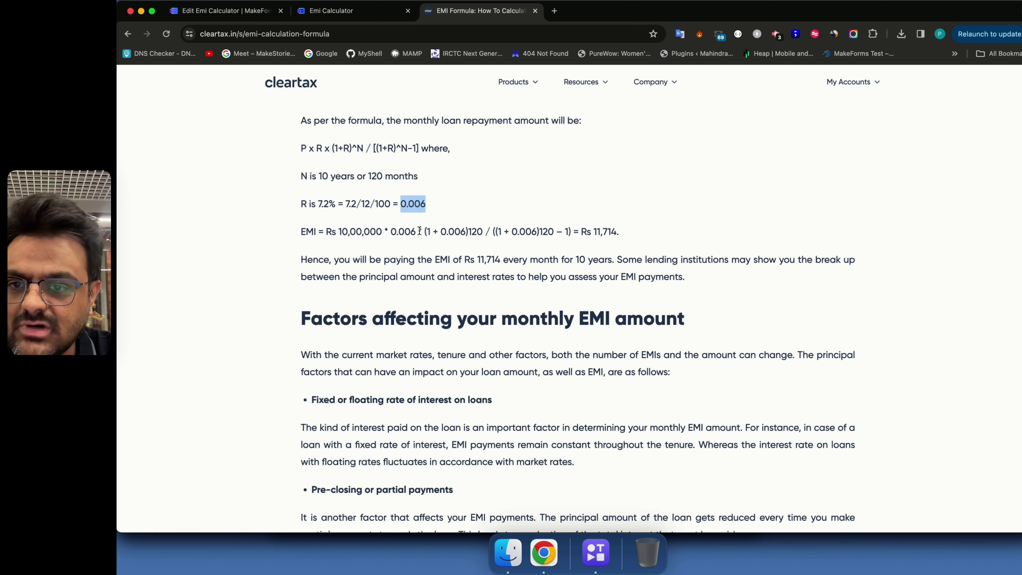
{"action": "left_click_drag", "start_coordinate": [418, 230], "coordinate": [490, 232]}
{"action": "left_click", "coordinate": [466, 233]}
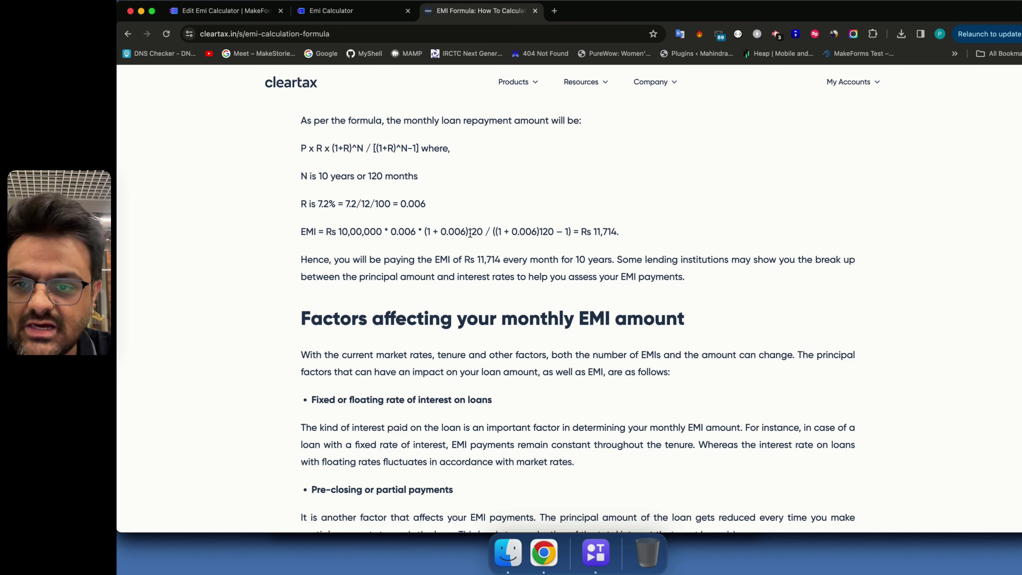
{"action": "scroll", "coordinate": [470, 233], "scroll_direction": "up", "scroll_amount": 2}
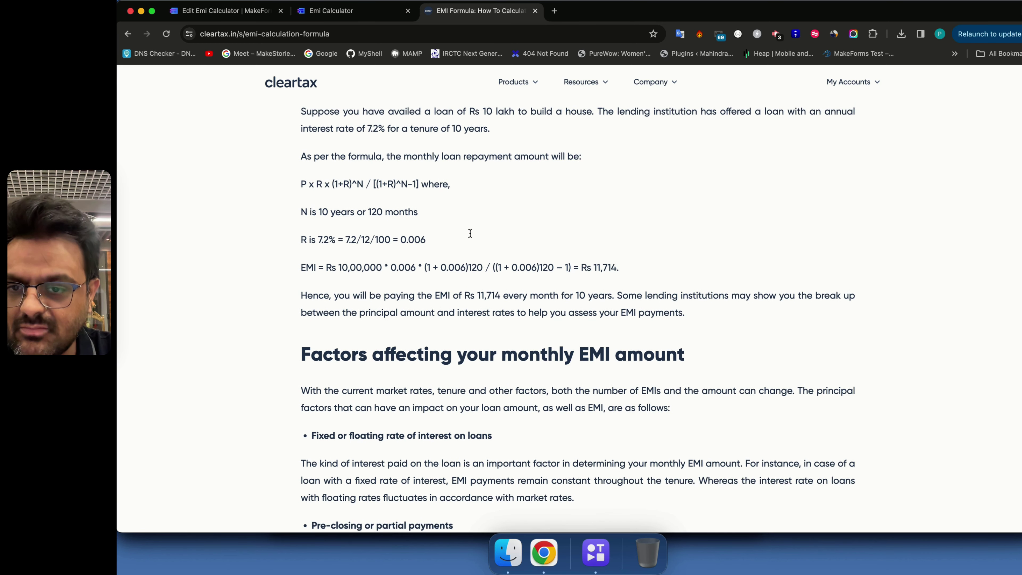
{"action": "key", "text": "super+1"}
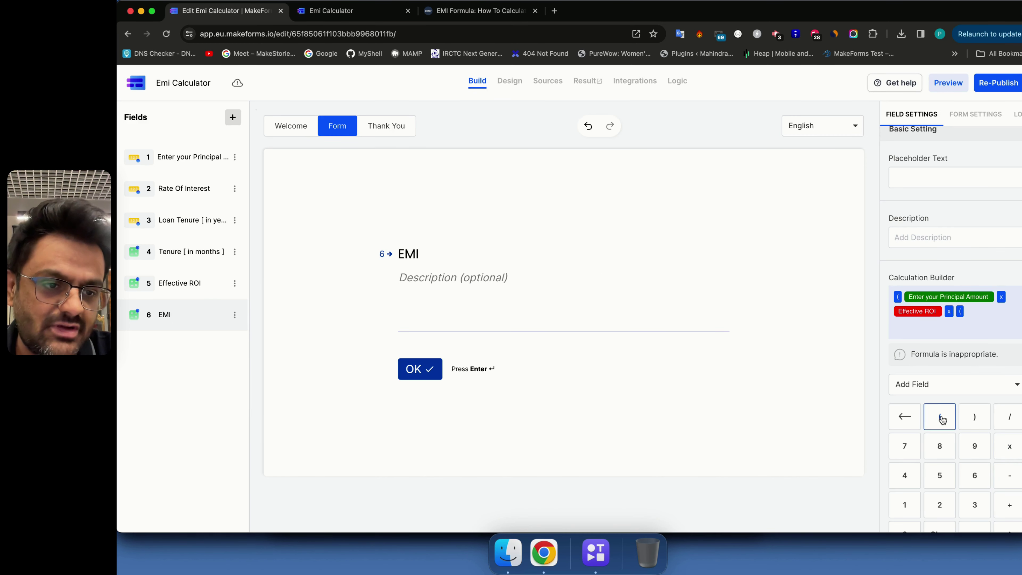
{"action": "left_click", "coordinate": [905, 503]}
{"action": "left_click", "coordinate": [1006, 504]}
{"action": "left_click", "coordinate": [936, 387]}
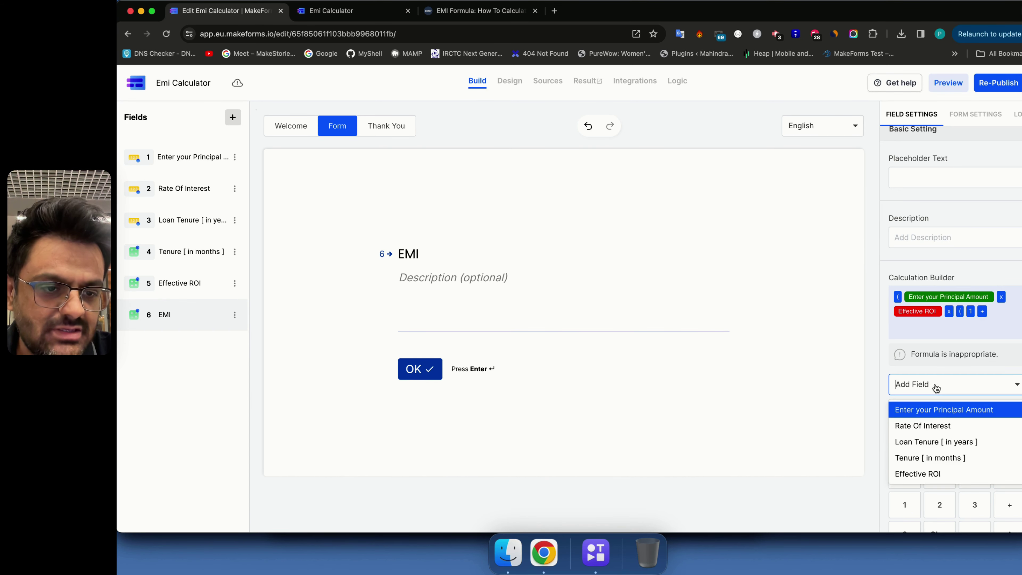
{"action": "left_click", "coordinate": [936, 474]}
{"action": "left_click", "coordinate": [984, 428]}
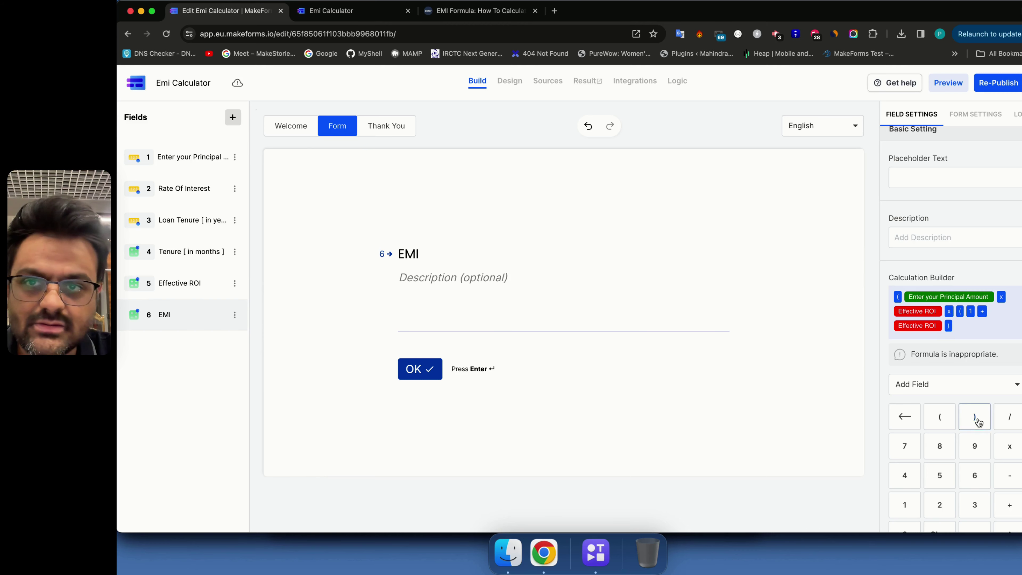
{"action": "key", "text": "super+3"}
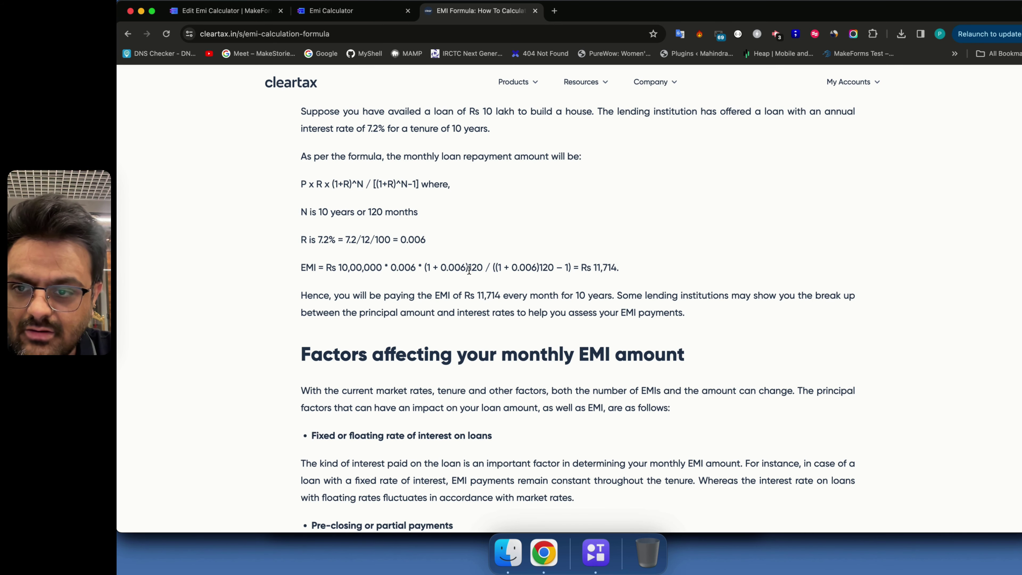
Step: Check the exponent N in the ClearTax formula and append ^ Tenure [ in months ] ) to the EMI calculation
{"action": "scroll", "coordinate": [469, 269], "scroll_direction": "up", "scroll_amount": 10}
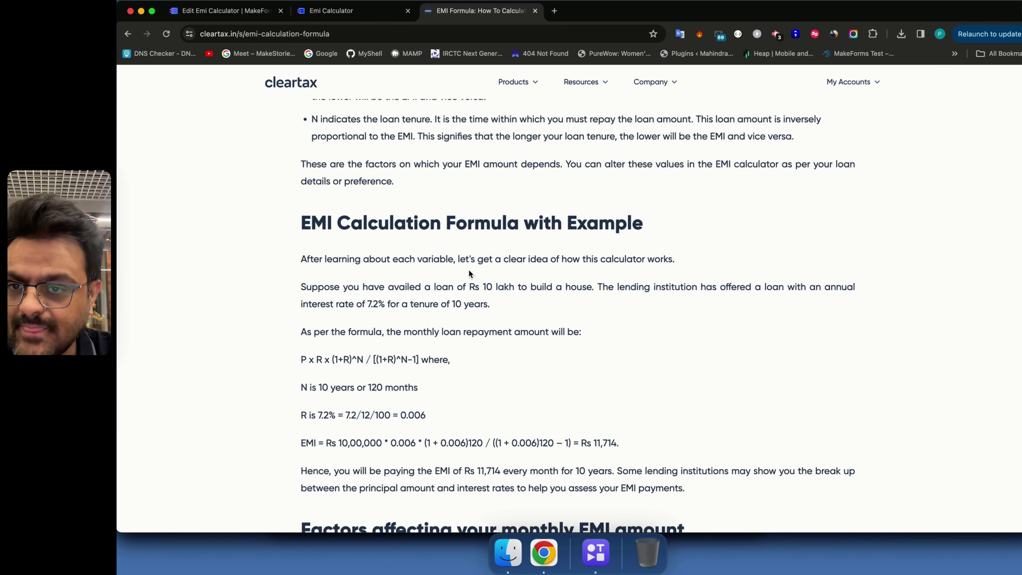
{"action": "scroll", "coordinate": [468, 269], "scroll_direction": "up", "scroll_amount": 4}
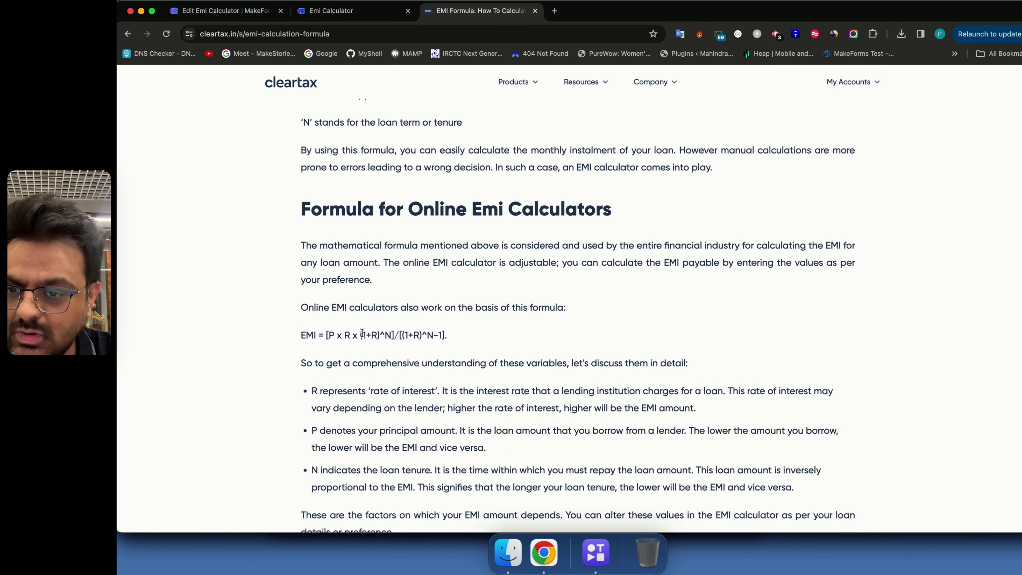
{"action": "left_click_drag", "start_coordinate": [362, 334], "coordinate": [378, 334]}
{"action": "left_click", "coordinate": [384, 335]}
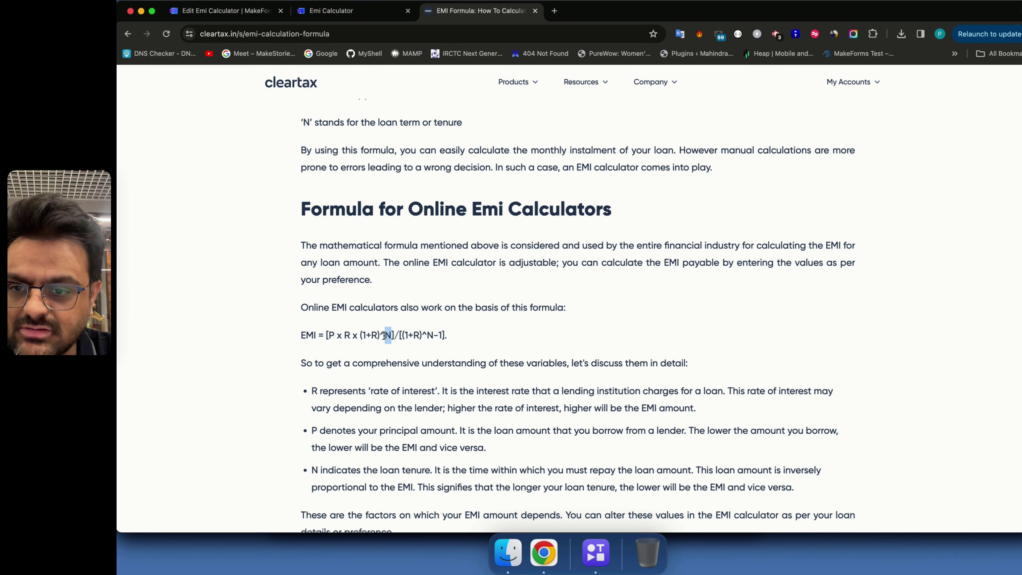
{"action": "key", "text": "super+1"}
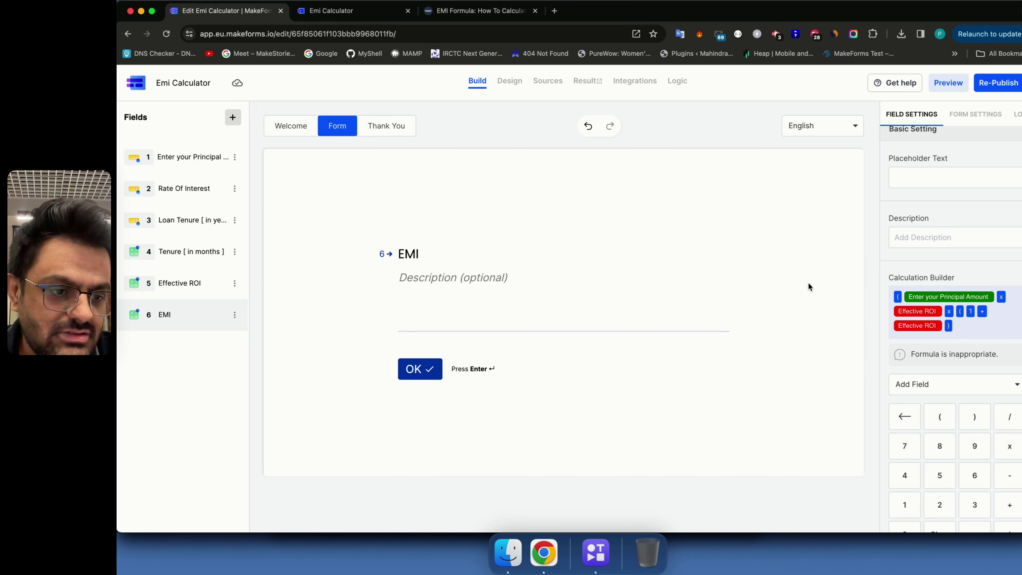
{"action": "scroll", "coordinate": [974, 450], "scroll_direction": "down", "scroll_amount": 3}
{"action": "left_click", "coordinate": [1009, 478]}
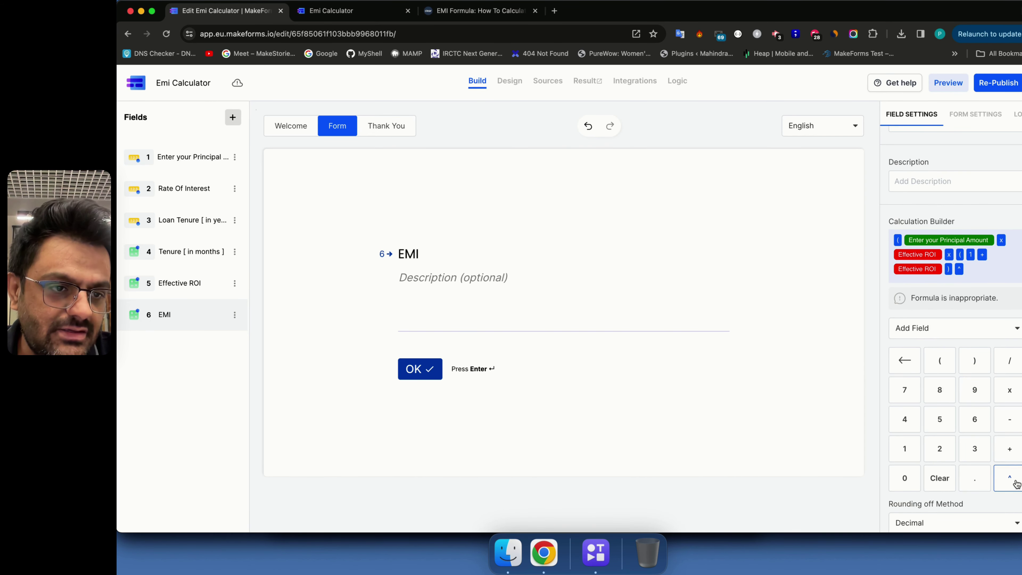
{"action": "left_click", "coordinate": [940, 328]}
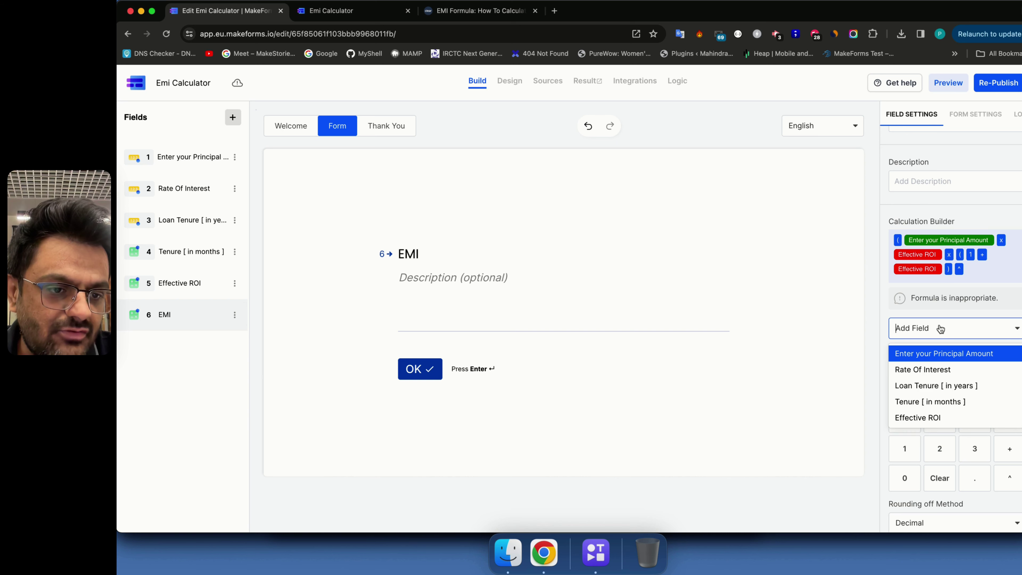
{"action": "left_click", "coordinate": [932, 403]}
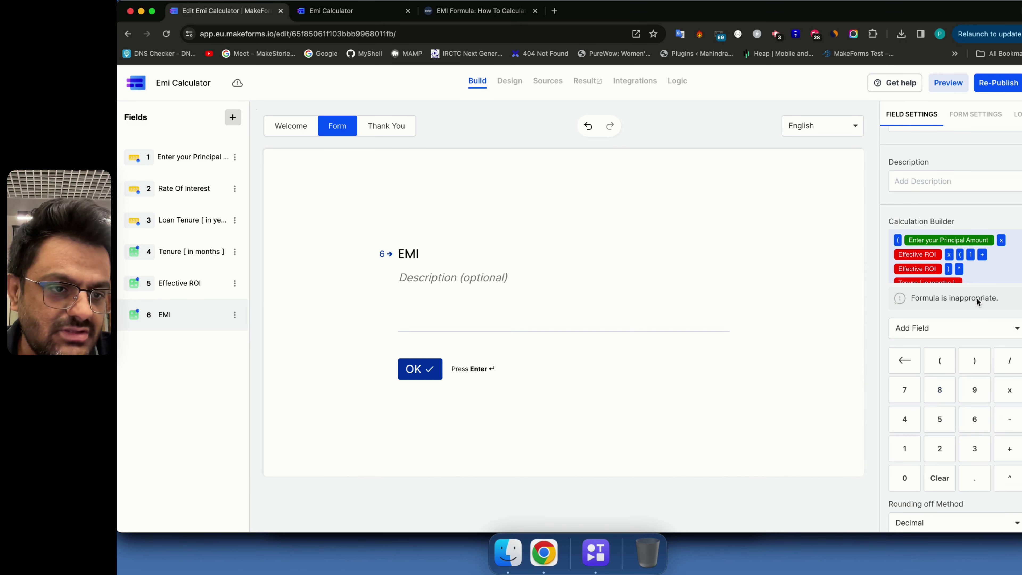
{"action": "left_click", "coordinate": [975, 360]}
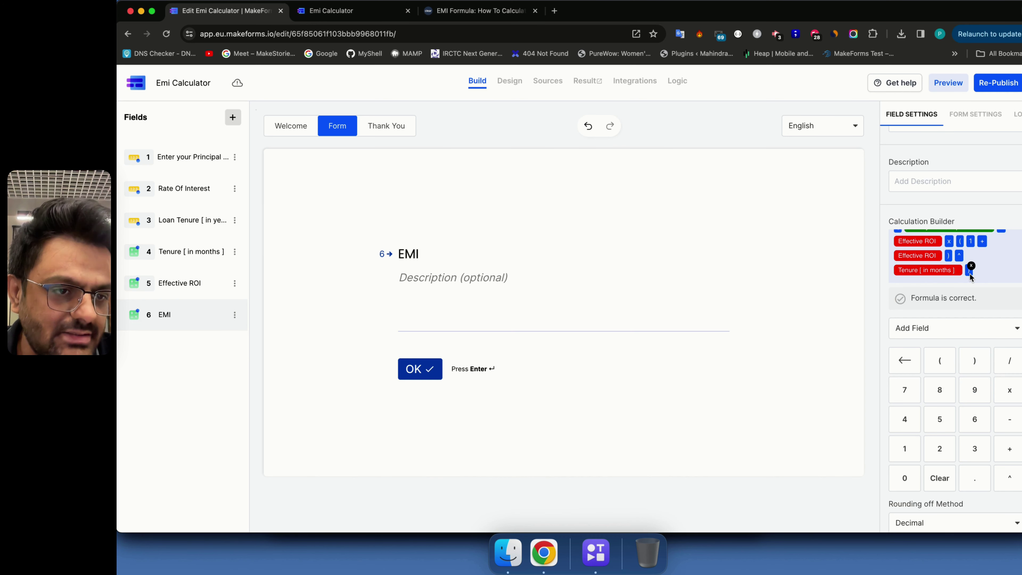
Step: Add an extra opening parenthesis before ( 1 + Effective ROI ) and a matching closing parenthesis at the end of the EMI calculation
{"action": "left_click", "coordinate": [939, 360]}
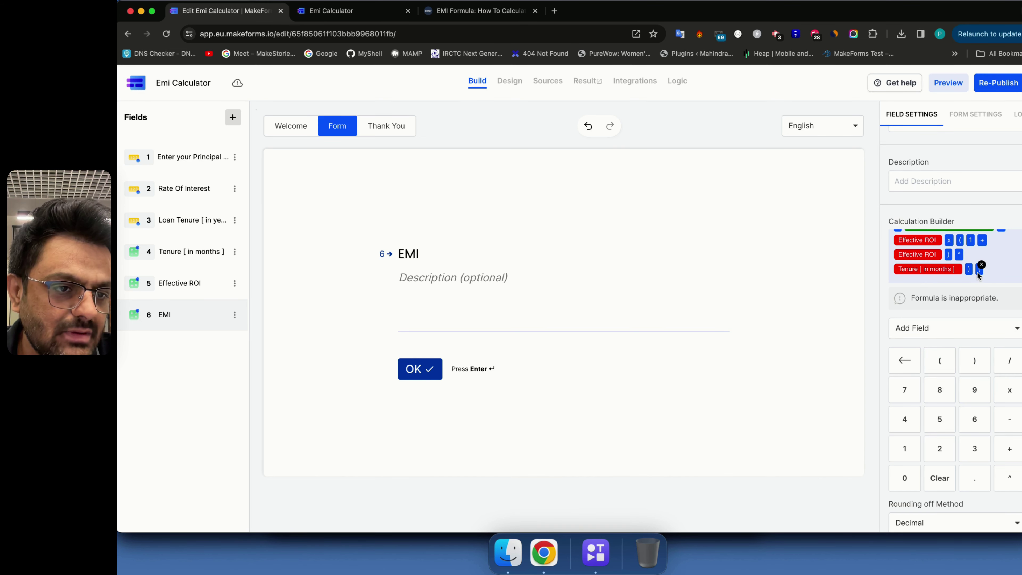
{"action": "left_click_drag", "start_coordinate": [979, 268], "coordinate": [970, 241]}
{"action": "scroll", "coordinate": [973, 272], "scroll_direction": "up", "scroll_amount": 1}
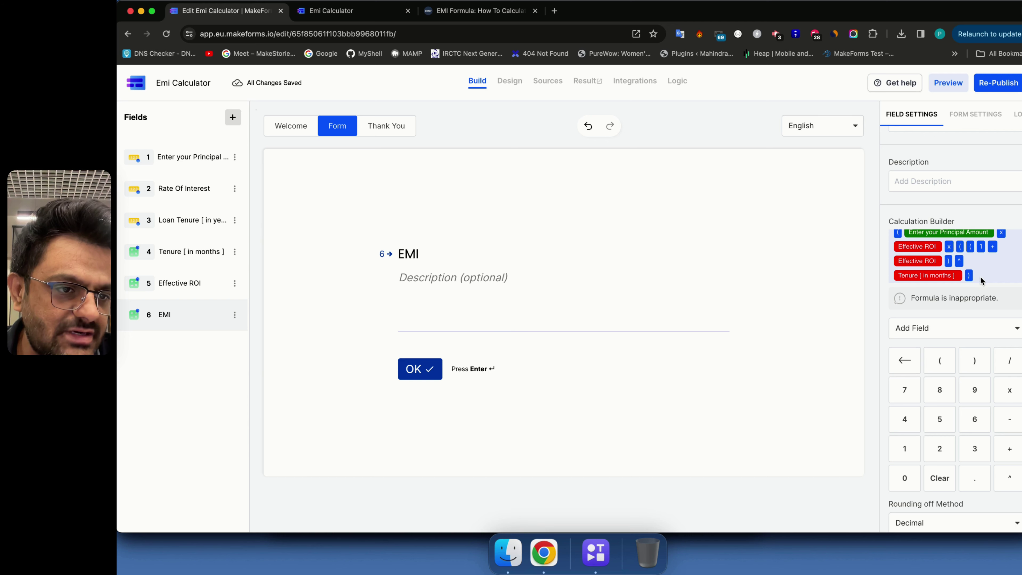
{"action": "left_click", "coordinate": [975, 361]}
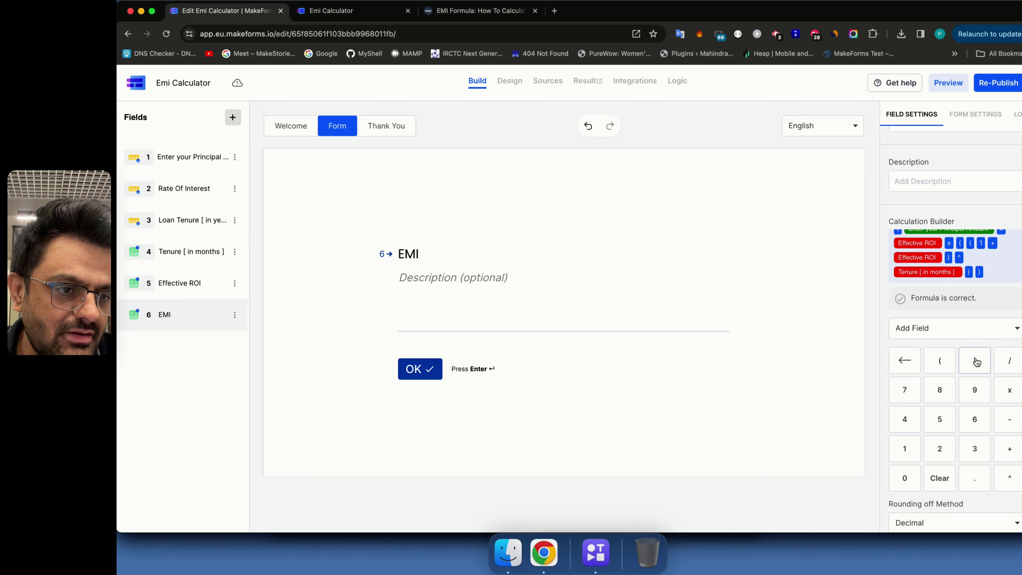
Step: Check the denominator in the ClearTax formula and append a division sign and two opening parentheses to the EMI calculation
{"action": "left_click", "coordinate": [1004, 358]}
{"action": "left_click", "coordinate": [454, 12]}
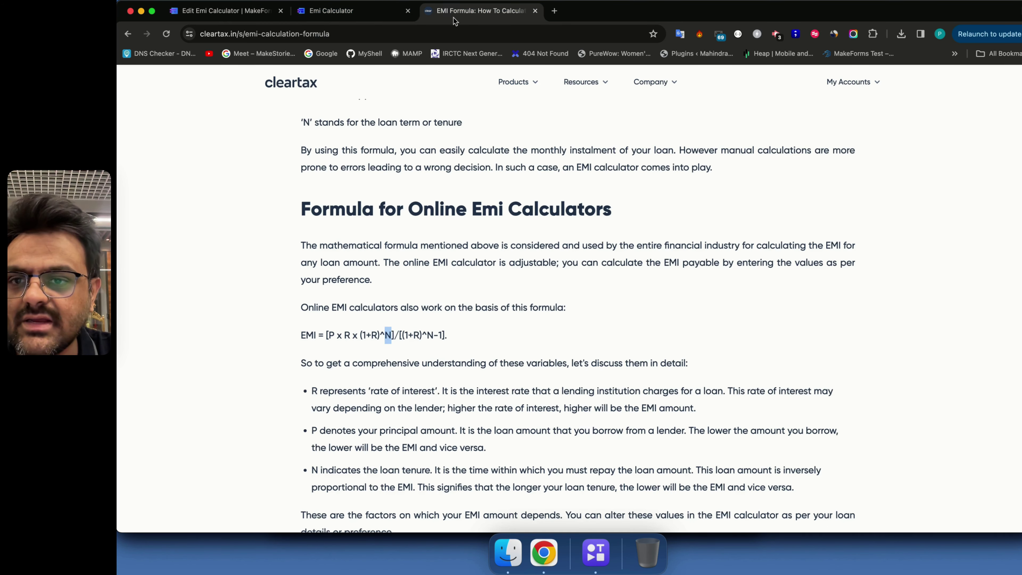
{"action": "scroll", "coordinate": [411, 315], "scroll_direction": "down", "scroll_amount": 2}
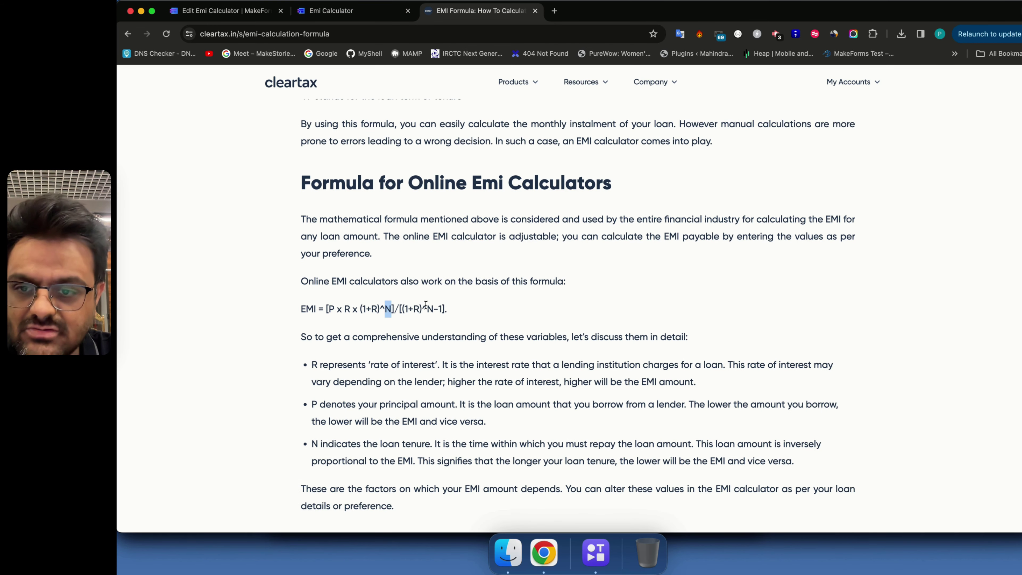
{"action": "key", "text": "super+1"}
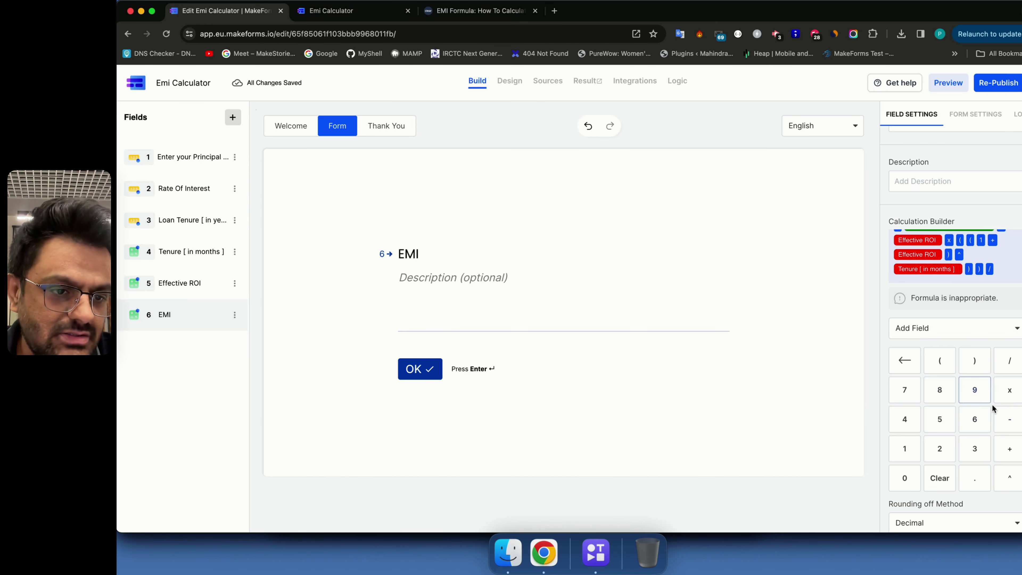
{"action": "key", "text": "super+3"}
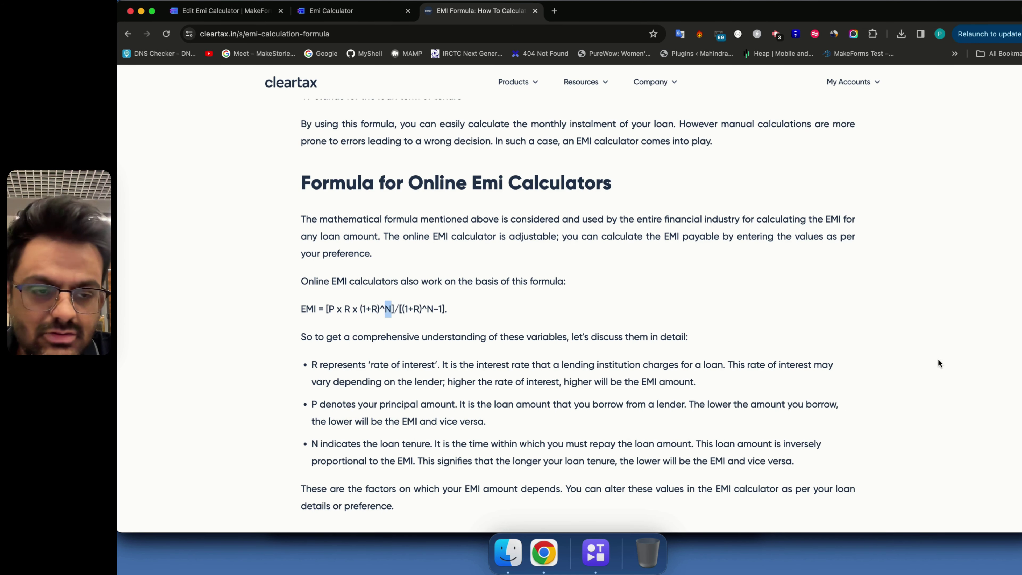
{"action": "key", "text": "super+1"}
{"action": "left_click", "coordinate": [940, 361]}
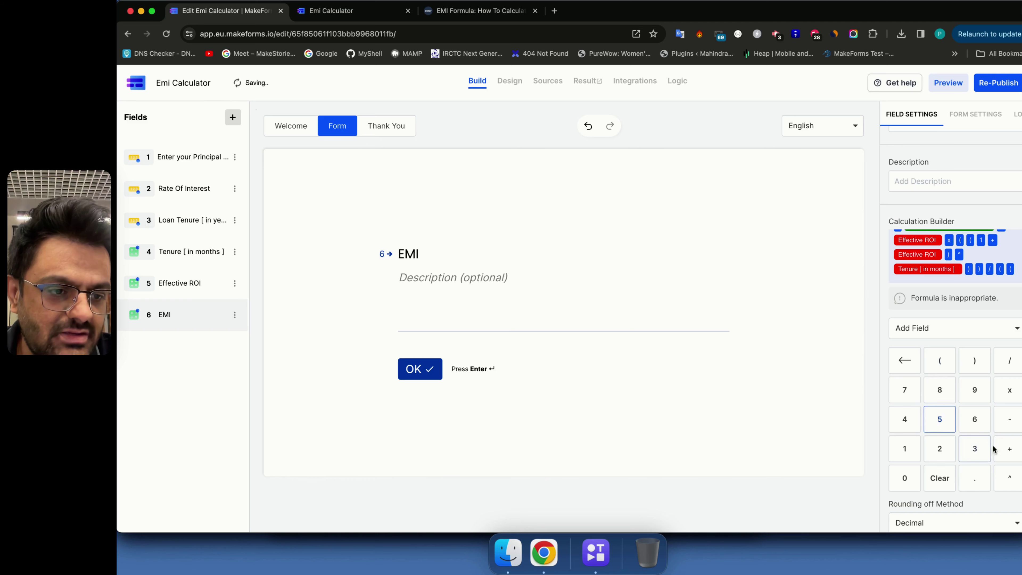
Step: Append 1, the Effective ROI field and a closing parenthesis to the EMI calculation's denominator
{"action": "left_click", "coordinate": [905, 448]}
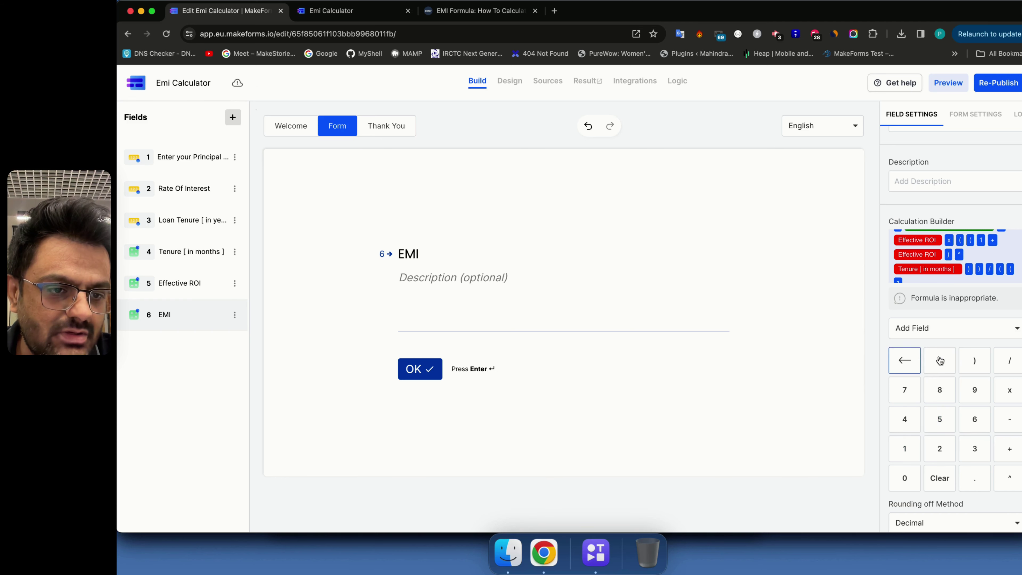
{"action": "left_click", "coordinate": [938, 330]}
{"action": "left_click", "coordinate": [931, 411]}
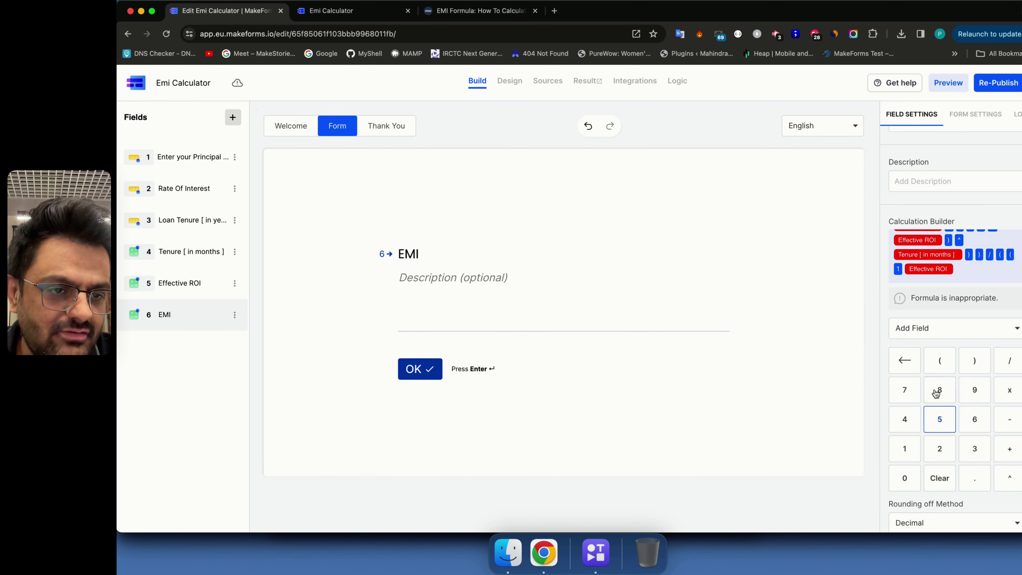
{"action": "key", "text": "super+3"}
{"action": "key", "text": "super+1"}
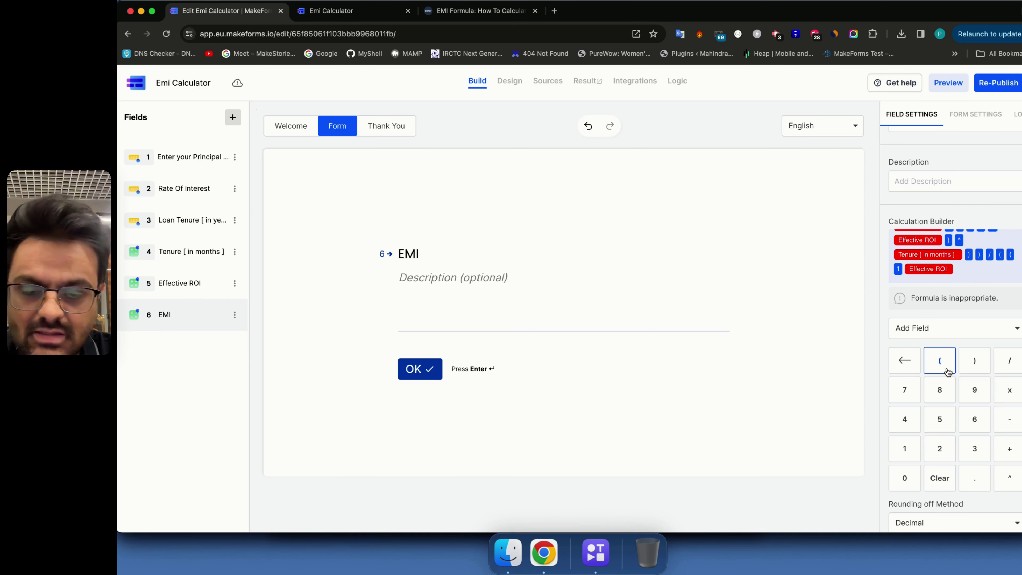
{"action": "left_click", "coordinate": [974, 361]}
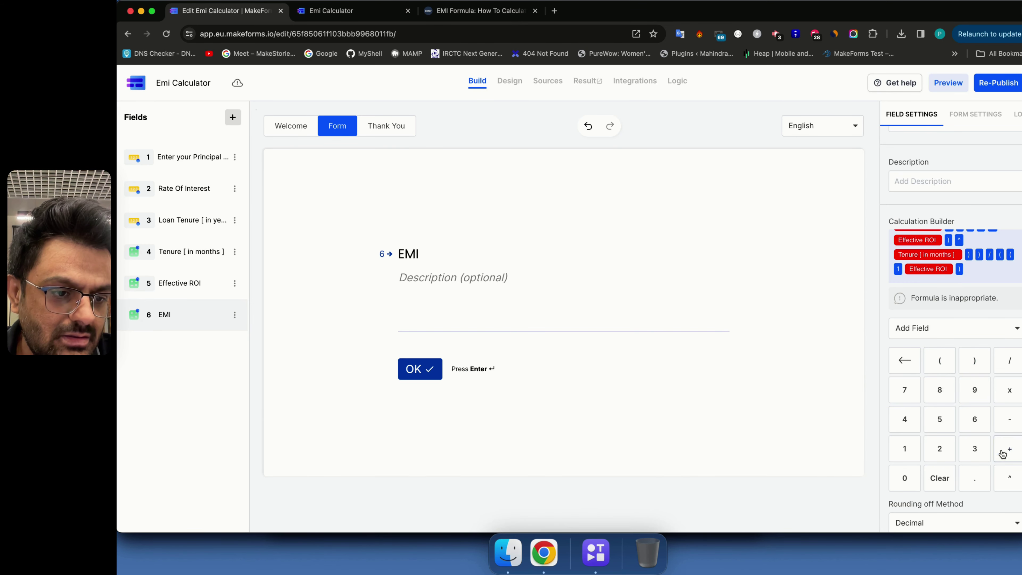
Step: Complete the denominator of the EMI calculation with ^ Tenure [ in months ] - 1 )
{"action": "left_click", "coordinate": [1010, 478]}
{"action": "left_click", "coordinate": [965, 328]}
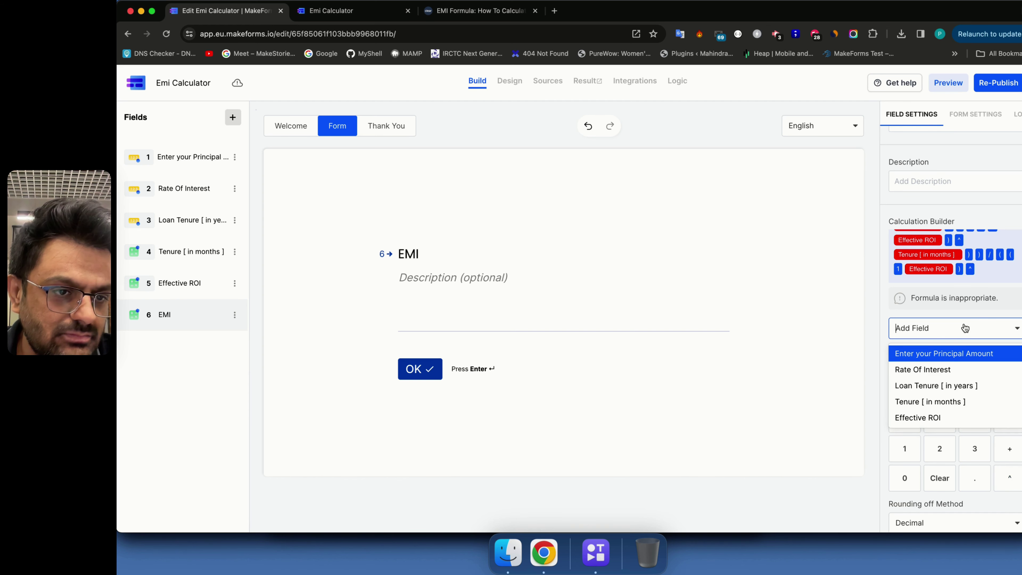
{"action": "left_click", "coordinate": [940, 403]}
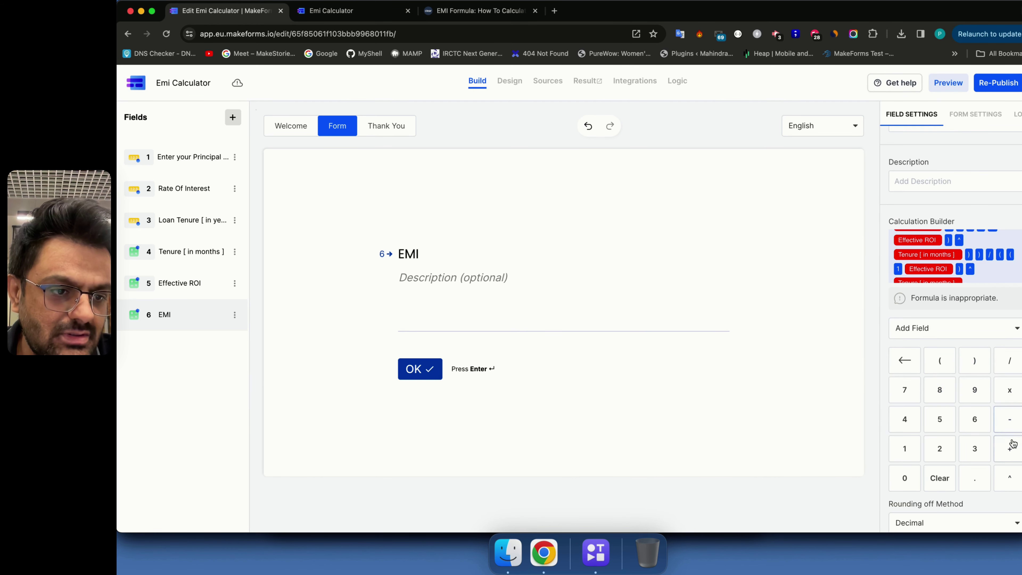
{"action": "left_click", "coordinate": [1006, 421]}
{"action": "left_click", "coordinate": [904, 448]}
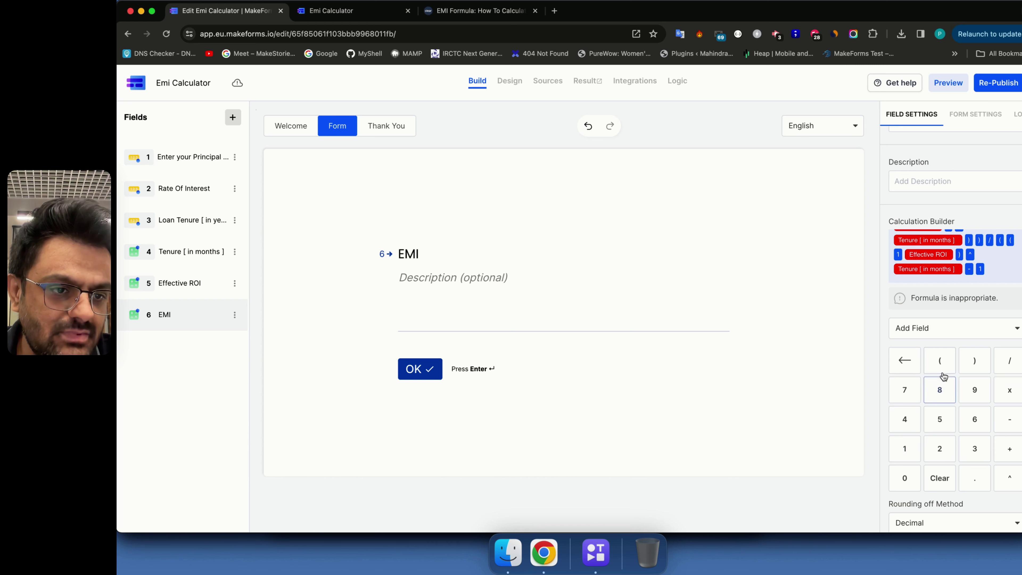
{"action": "left_click", "coordinate": [969, 364]}
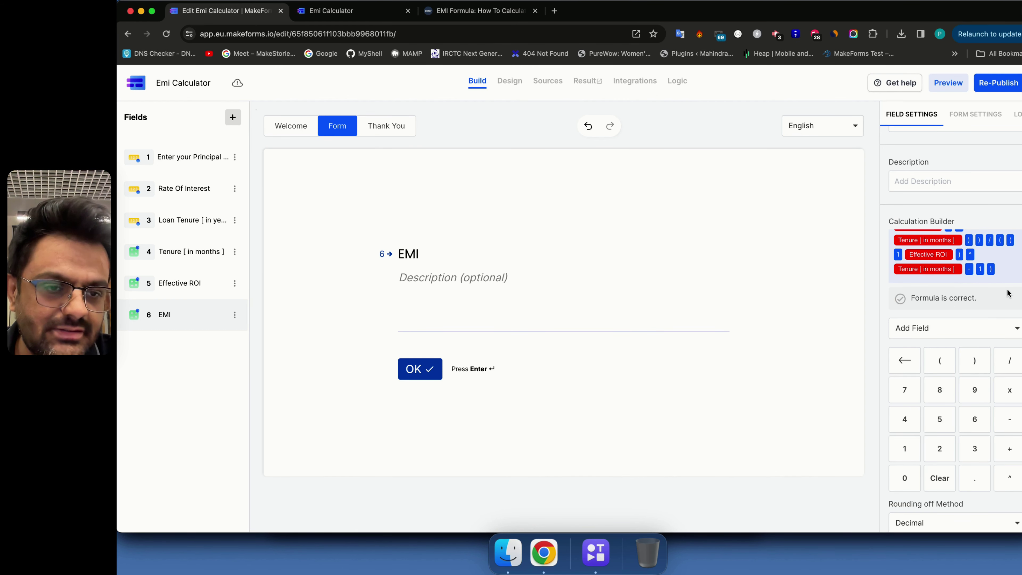
{"action": "left_click", "coordinate": [524, 271]}
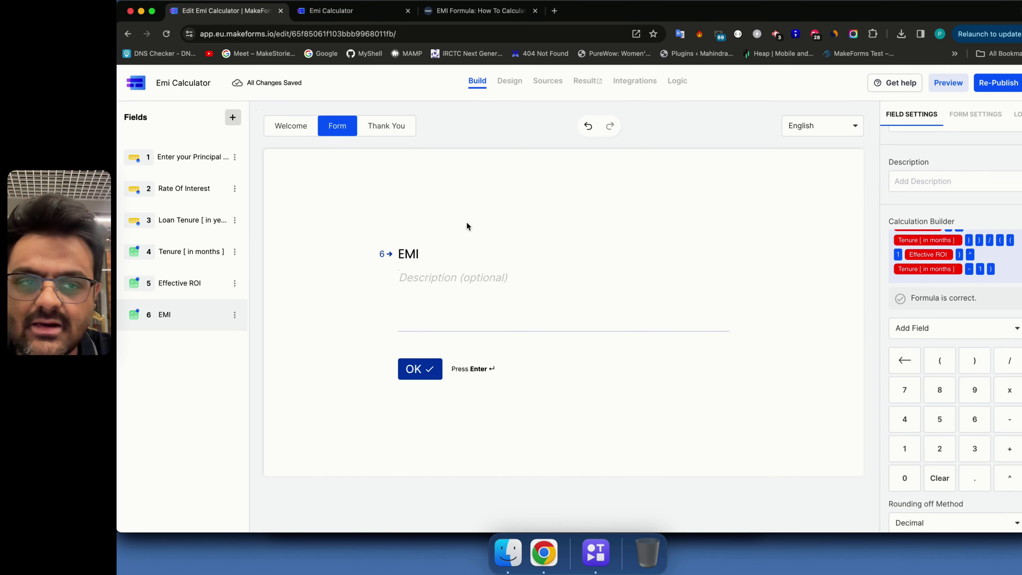
Step: Re-publish the EMI calculator form and reload its live version
{"action": "left_click", "coordinate": [979, 86]}
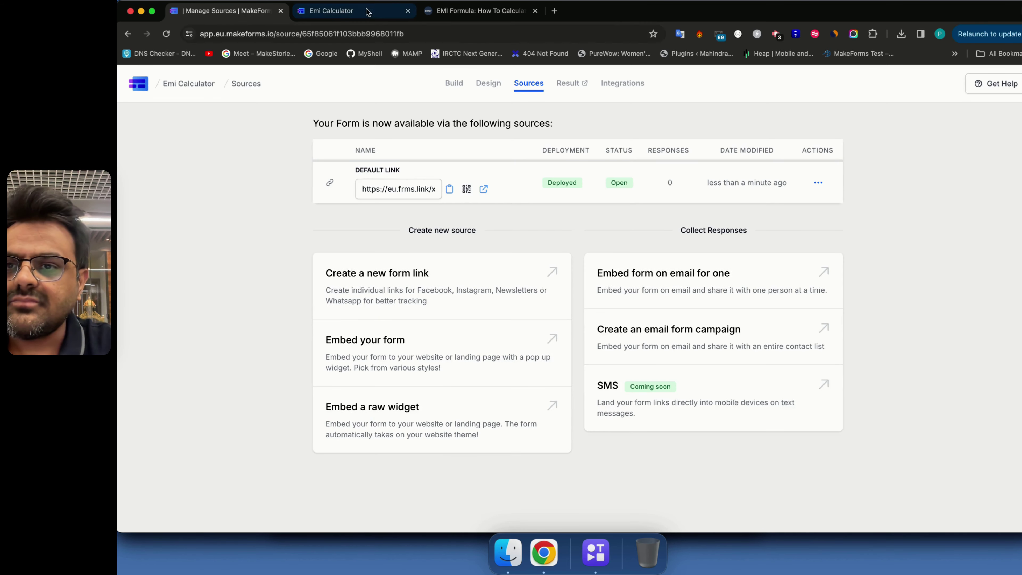
{"action": "left_click", "coordinate": [384, 12]}
{"action": "key", "text": "super+r"}
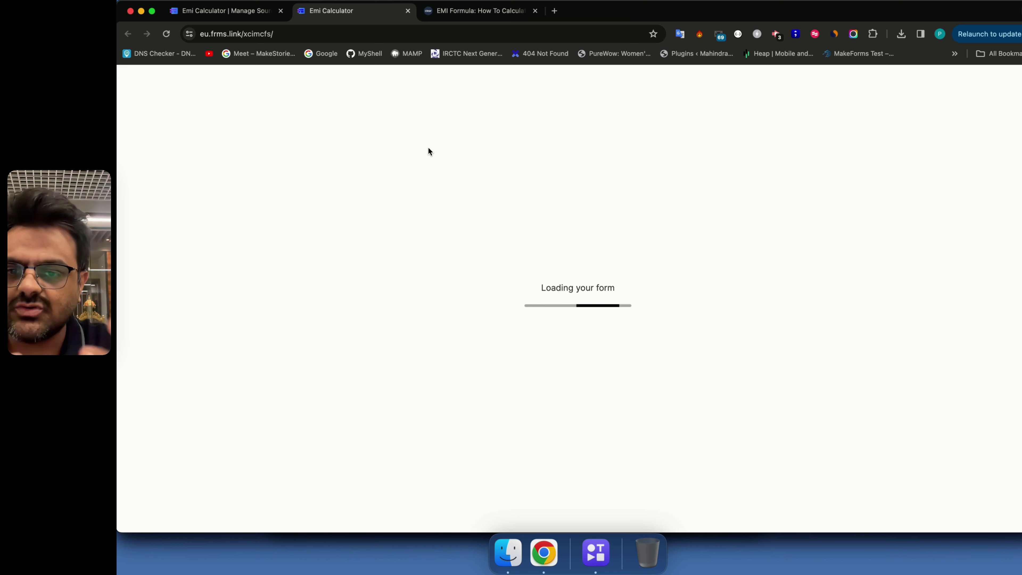
Step: Test the live form with principal 1000000, rate of interest 9 and loan tenure 10 years, continuing past Effective ROI
{"action": "type", "text": "10000"}
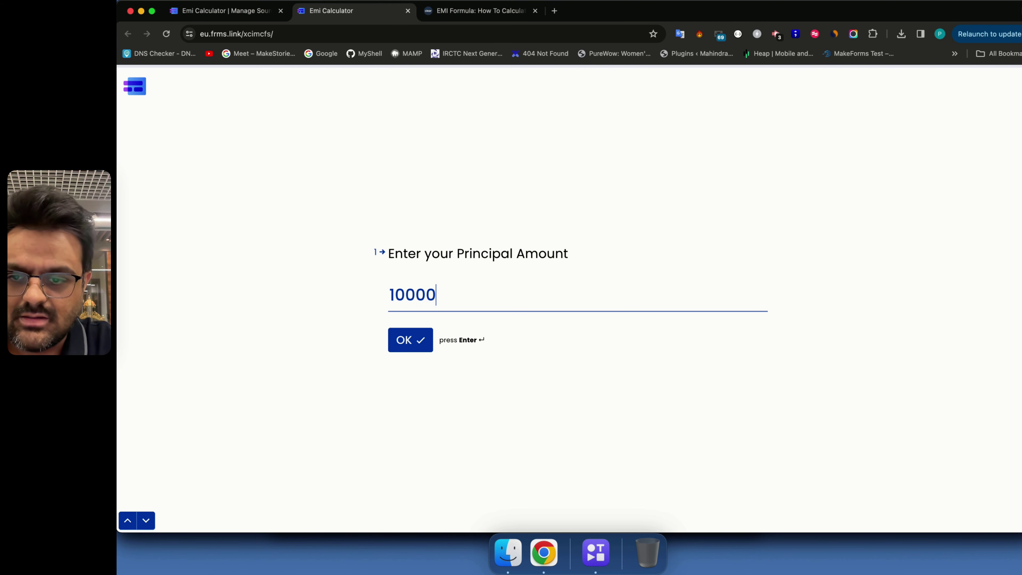
{"action": "type", "text": "00"}
{"action": "key", "text": "Return"}
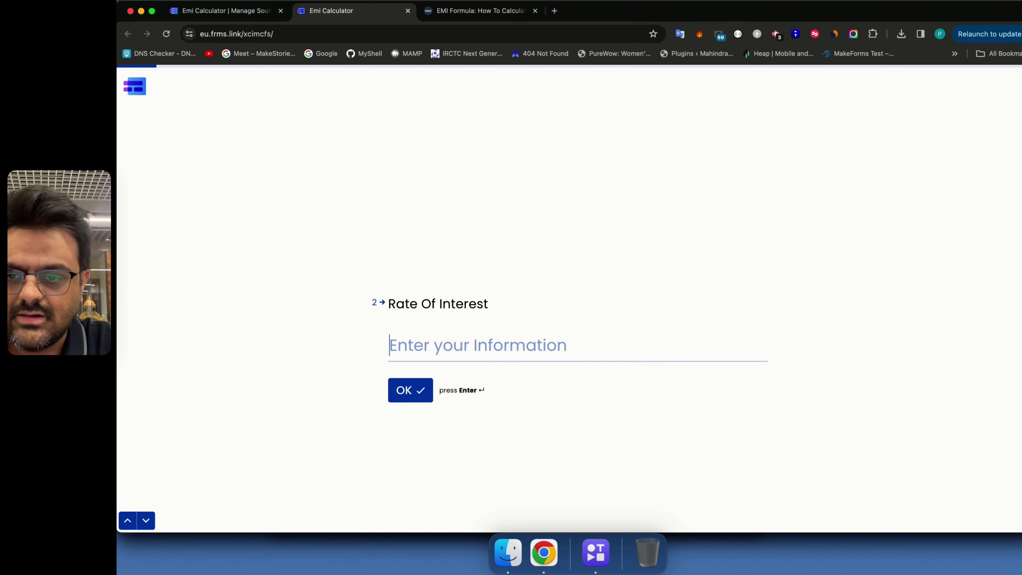
{"action": "type", "text": "9"}
{"action": "key", "text": "Return"}
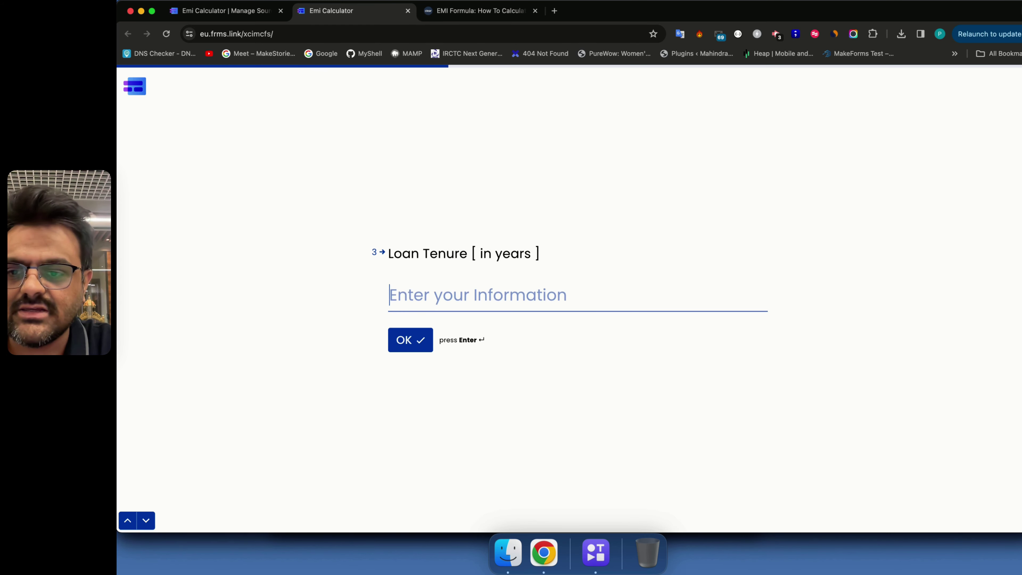
{"action": "type", "text": "10"}
{"action": "key", "text": "Return"}
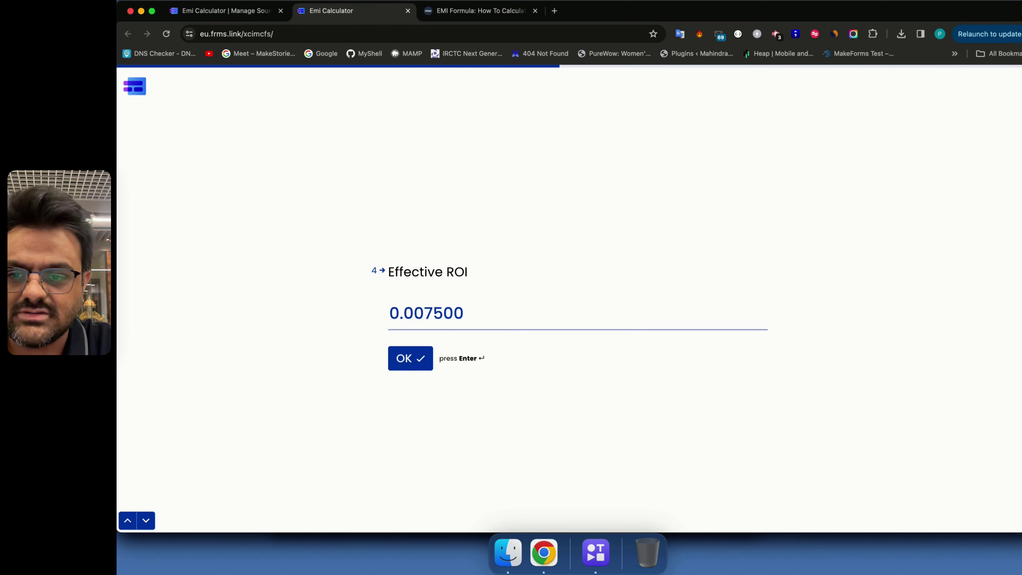
{"action": "key", "text": "Return"}
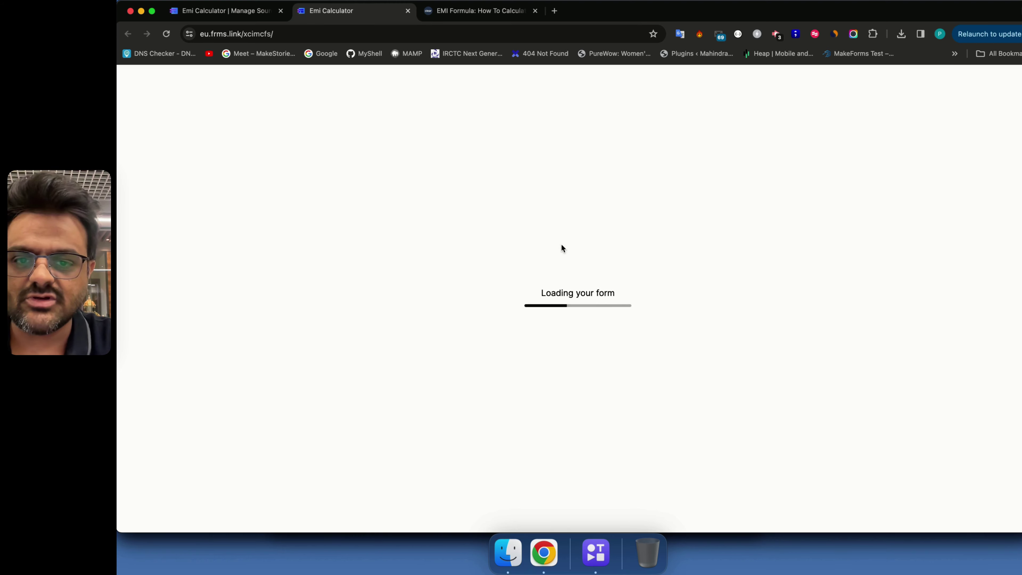
Step: Fill in the reloaded form again with principal 1000000, rate of interest 9 and loan tenure 10 years
{"action": "type", "text": "10000"}
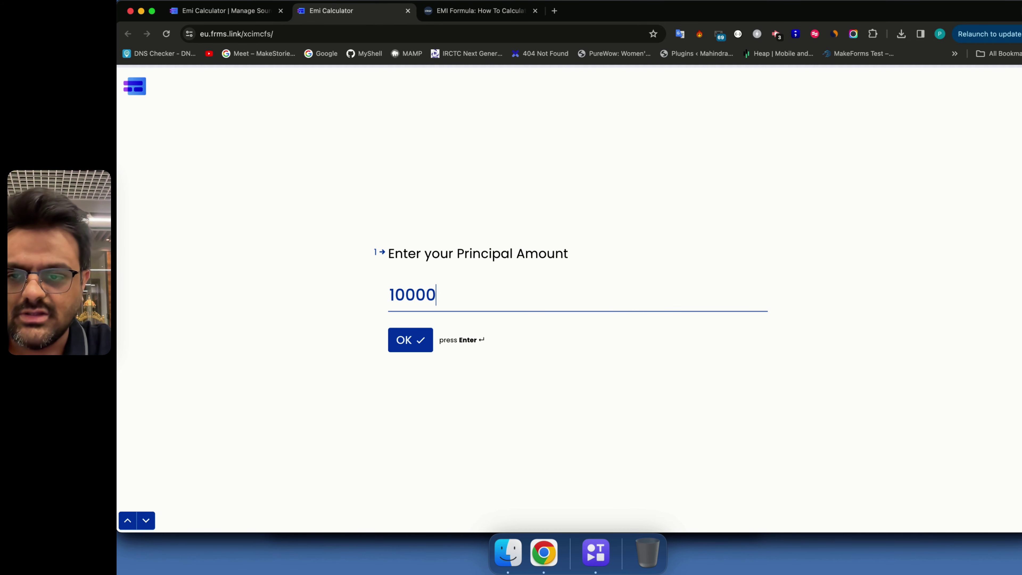
{"action": "type", "text": "00"}
{"action": "key", "text": "Return"}
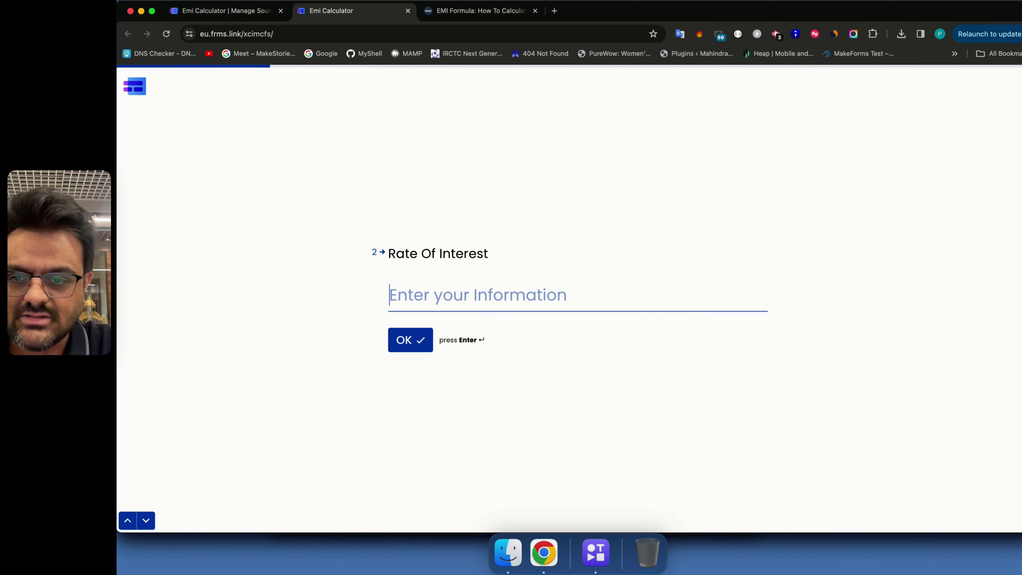
{"action": "type", "text": "9"}
{"action": "key", "text": "Return"}
{"action": "type", "text": "10"}
{"action": "key", "text": "Return"}
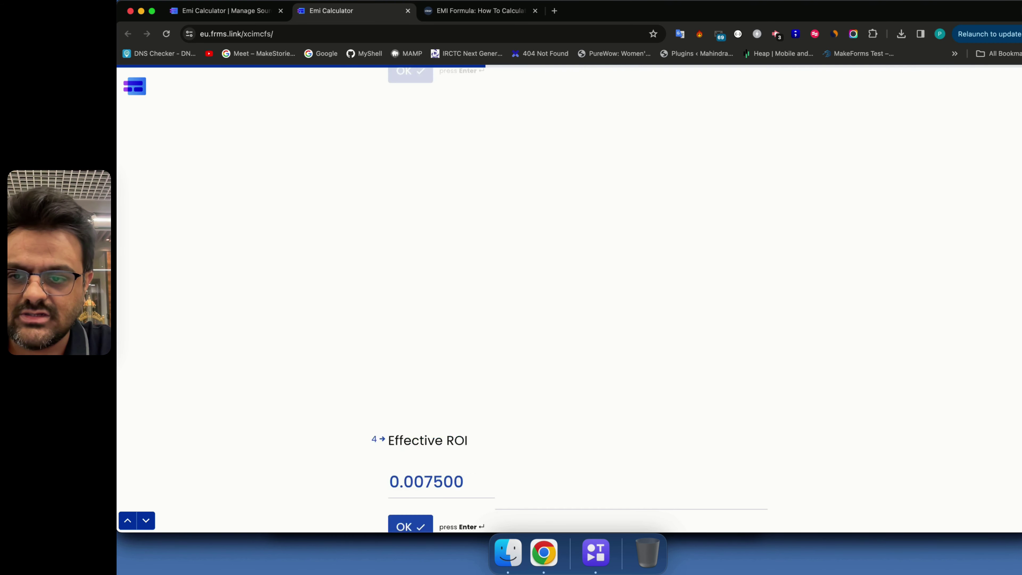
Step: Continue the live test form to its EMI question, and review the EMI field's calculation formula and rounding settings in the form builder
{"action": "key", "text": "Return"}
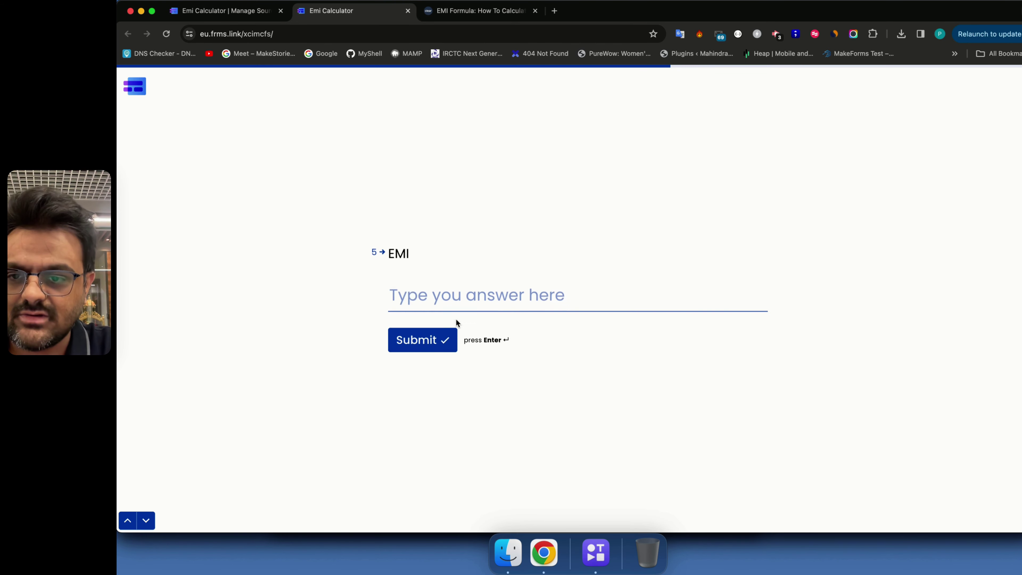
{"action": "key", "text": "super+1"}
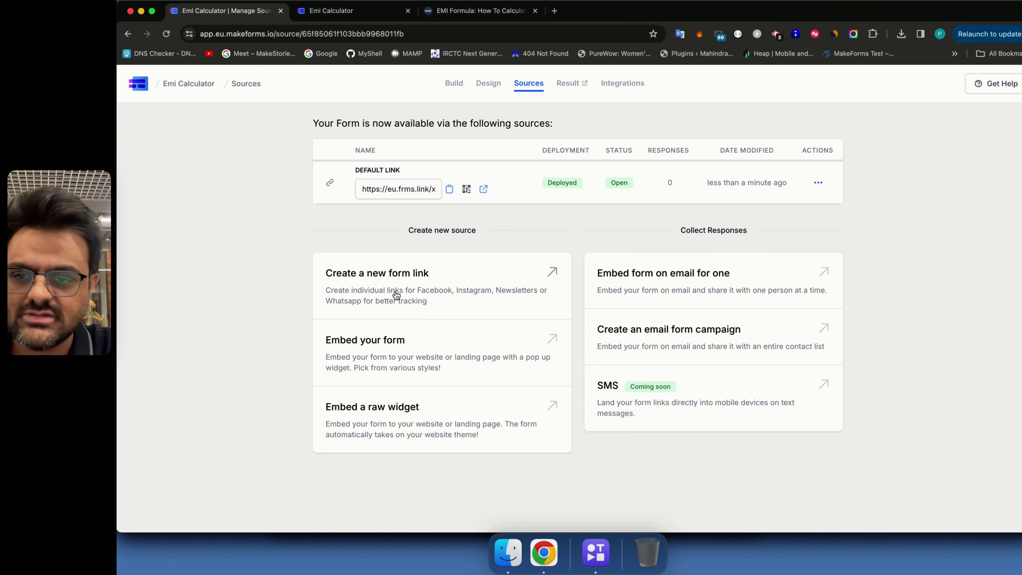
{"action": "left_click", "coordinate": [453, 83]}
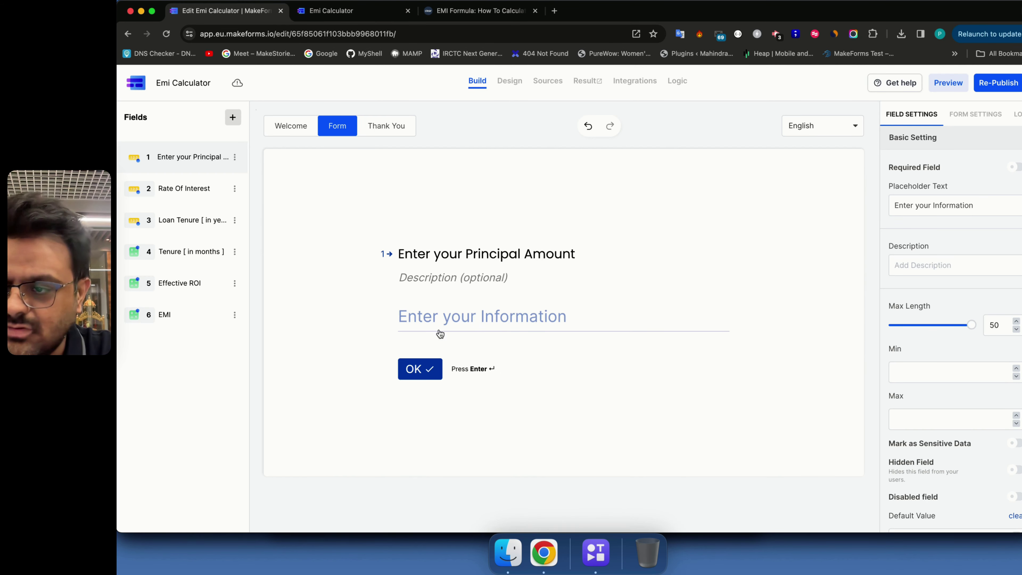
{"action": "left_click", "coordinate": [177, 316]}
{"action": "scroll", "coordinate": [997, 336], "scroll_direction": "down", "scroll_amount": 3}
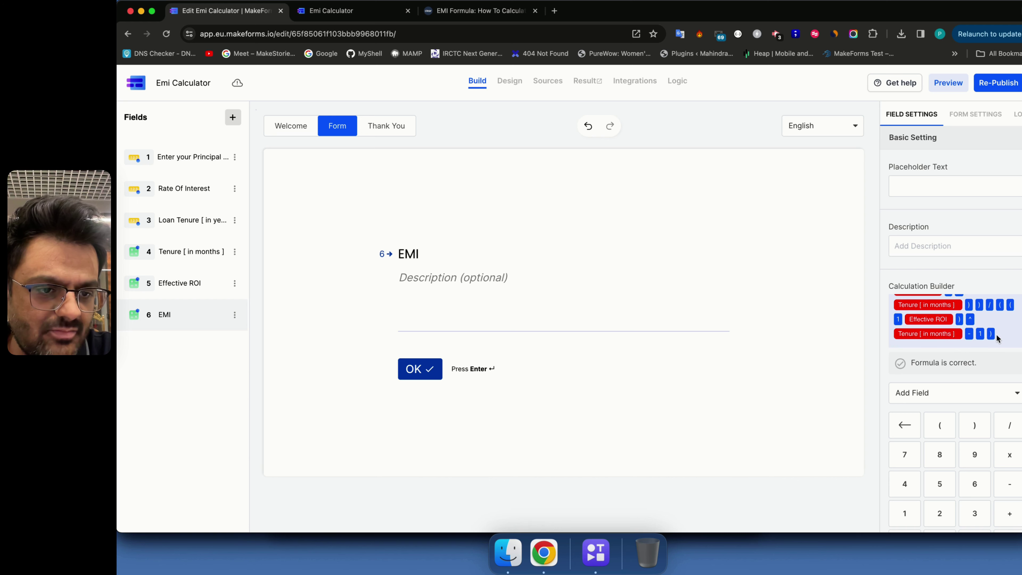
{"action": "scroll", "coordinate": [972, 356], "scroll_direction": "down", "scroll_amount": 8}
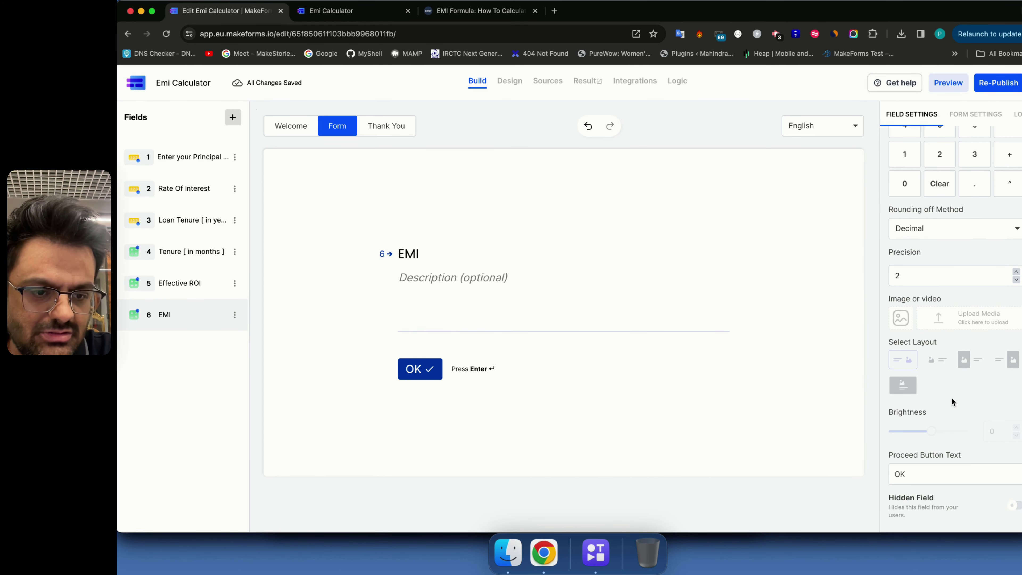
{"action": "scroll", "coordinate": [952, 401], "scroll_direction": "up", "scroll_amount": 5}
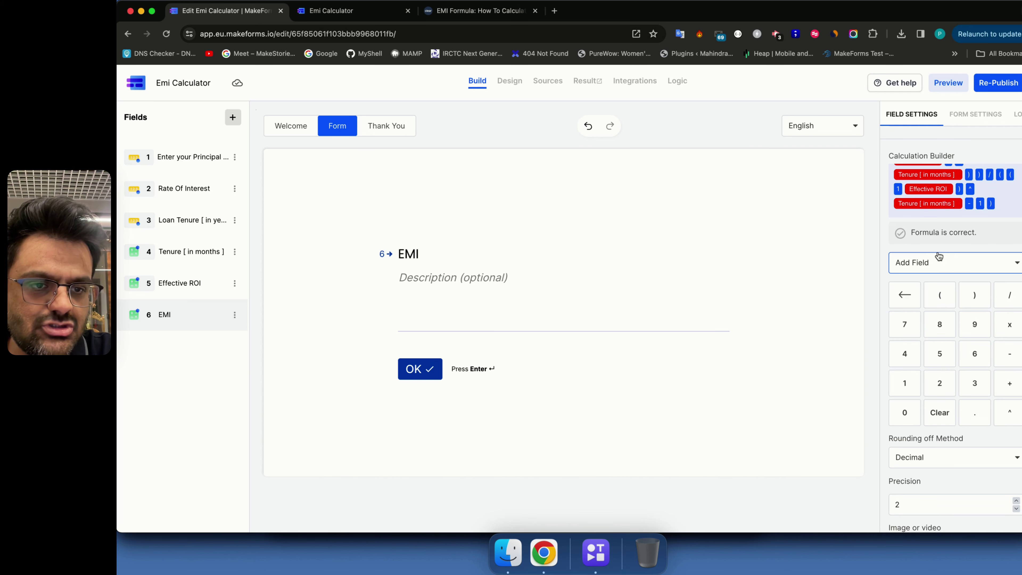
{"action": "scroll", "coordinate": [957, 241], "scroll_direction": "up", "scroll_amount": 1}
{"action": "scroll", "coordinate": [961, 242], "scroll_direction": "up", "scroll_amount": 5}
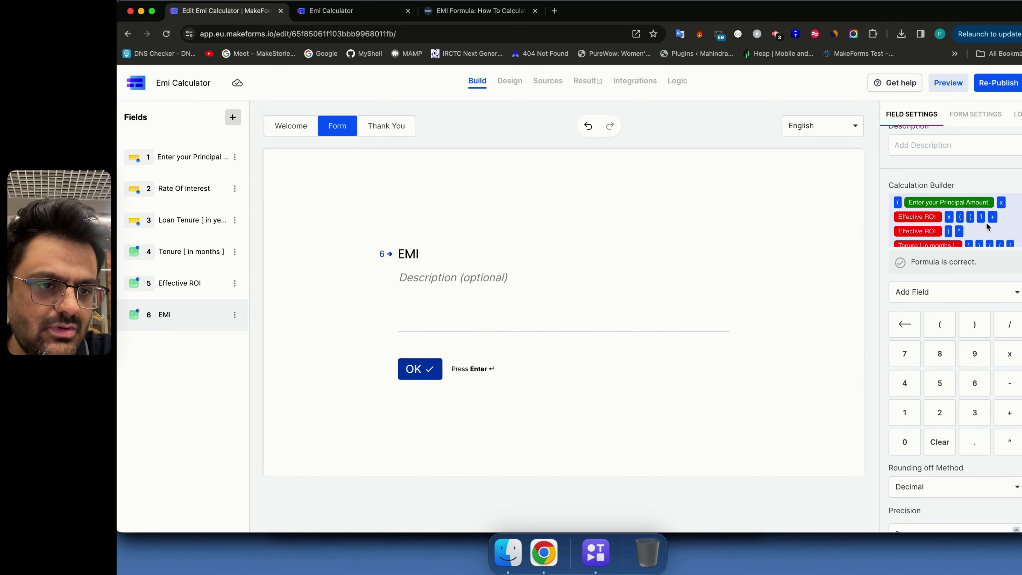
{"action": "scroll", "coordinate": [948, 236], "scroll_direction": "down", "scroll_amount": 1}
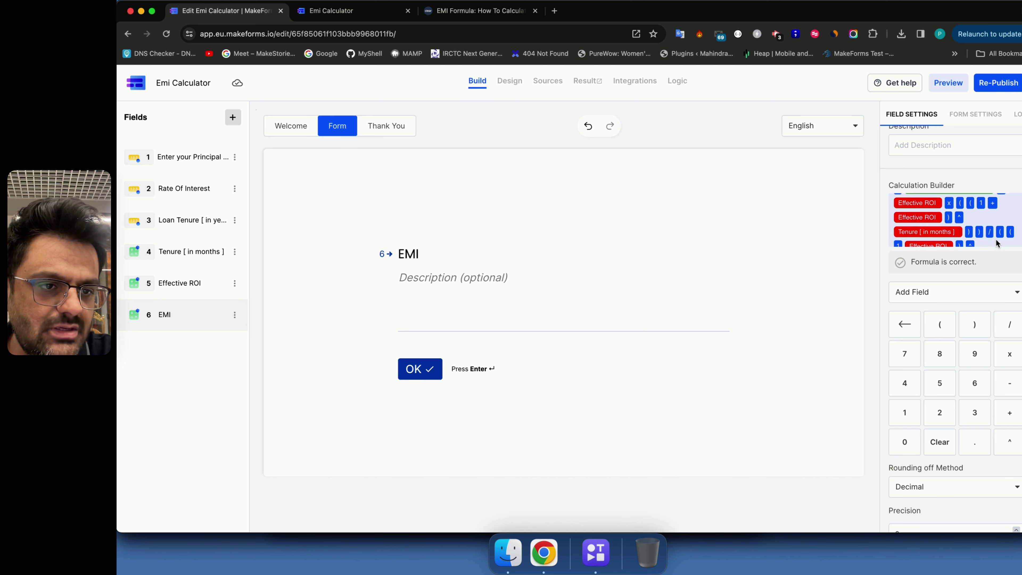
{"action": "scroll", "coordinate": [996, 239], "scroll_direction": "down", "scroll_amount": 1}
{"action": "scroll", "coordinate": [913, 242], "scroll_direction": "down", "scroll_amount": 1}
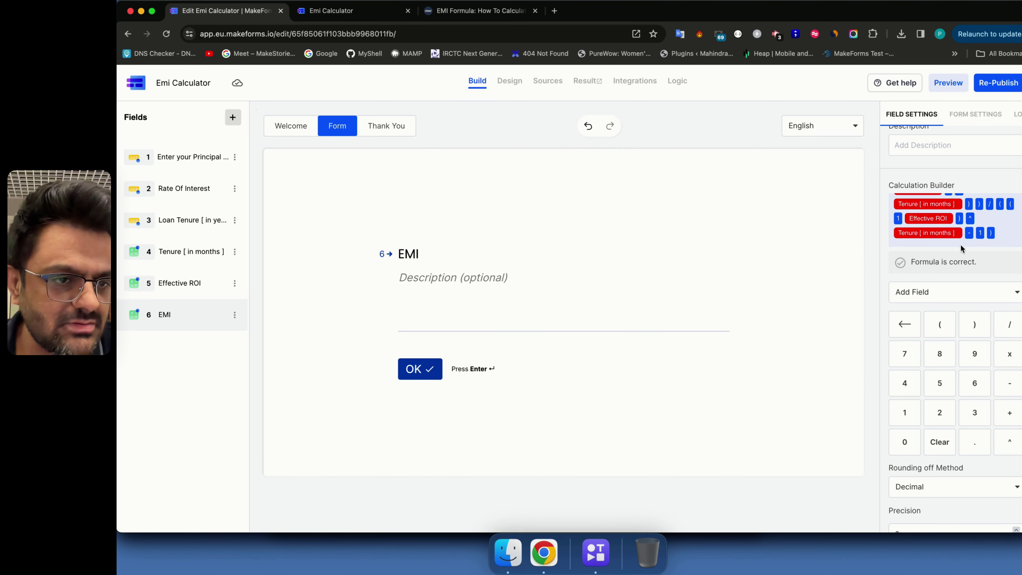
Step: Check the ClearTax EMI formula and insert the missing + between 1 and Effective ROI in the denominator of the EMI calculation
{"action": "left_click", "coordinate": [438, 11]}
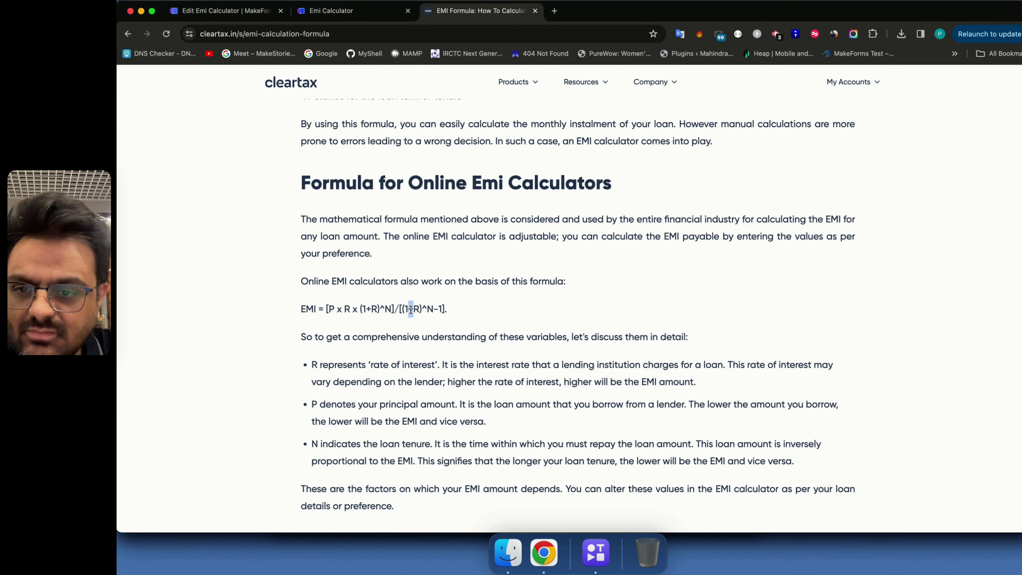
{"action": "key", "text": "super+1"}
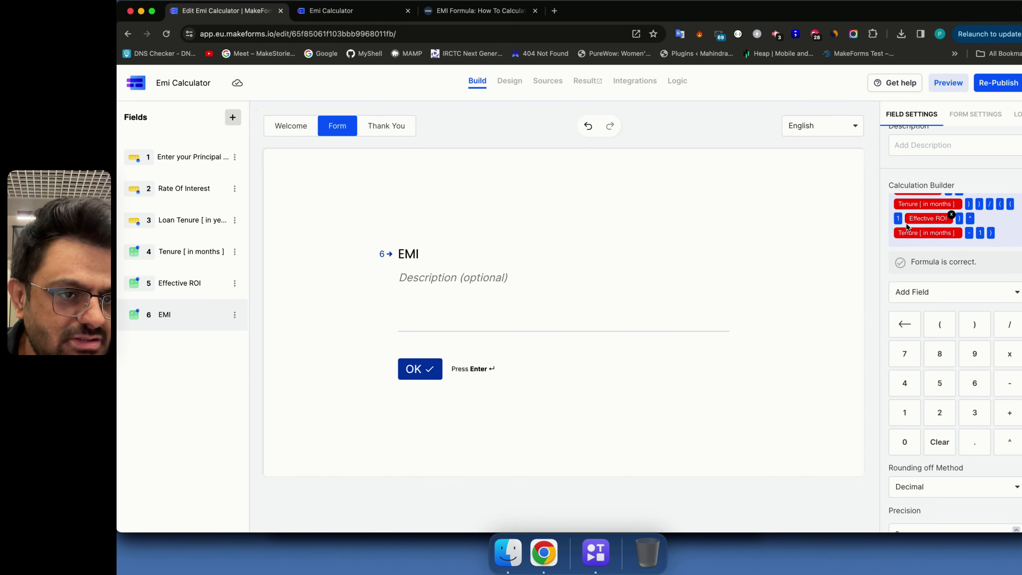
{"action": "left_click", "coordinate": [1009, 411]}
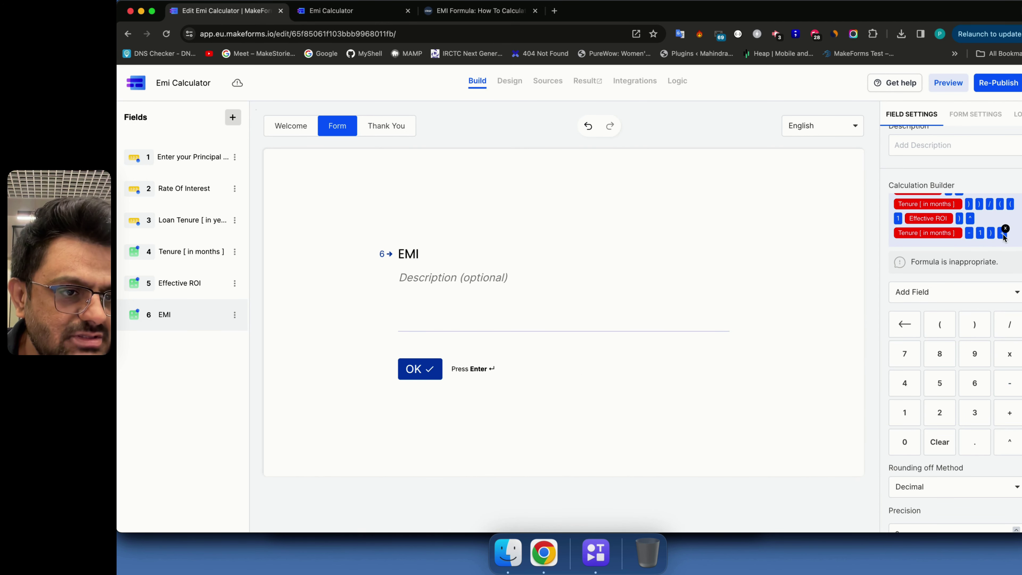
{"action": "left_click", "coordinate": [1005, 228]}
{"action": "scroll", "coordinate": [931, 226], "scroll_direction": "up", "scroll_amount": 2}
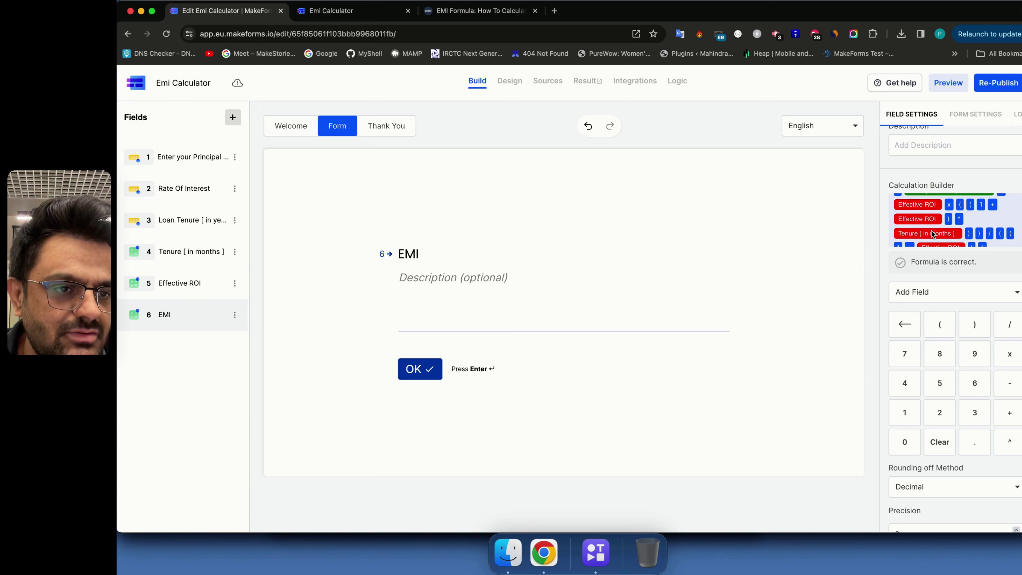
{"action": "scroll", "coordinate": [942, 220], "scroll_direction": "down", "scroll_amount": 2}
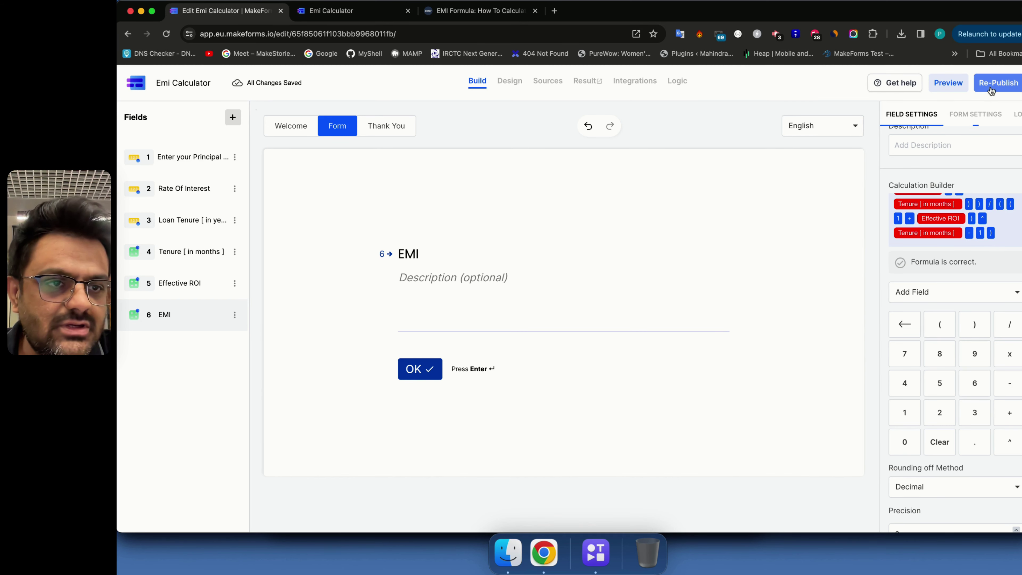
Step: Re-publish the EMI calculator form, close its old live version and open the default link afresh
{"action": "left_click", "coordinate": [998, 82]}
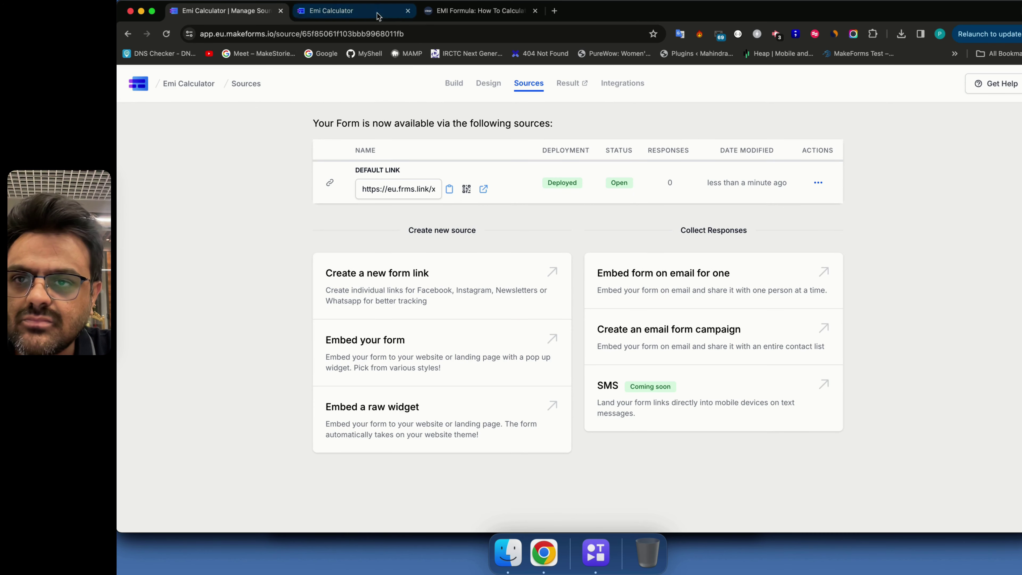
{"action": "left_click", "coordinate": [407, 10]}
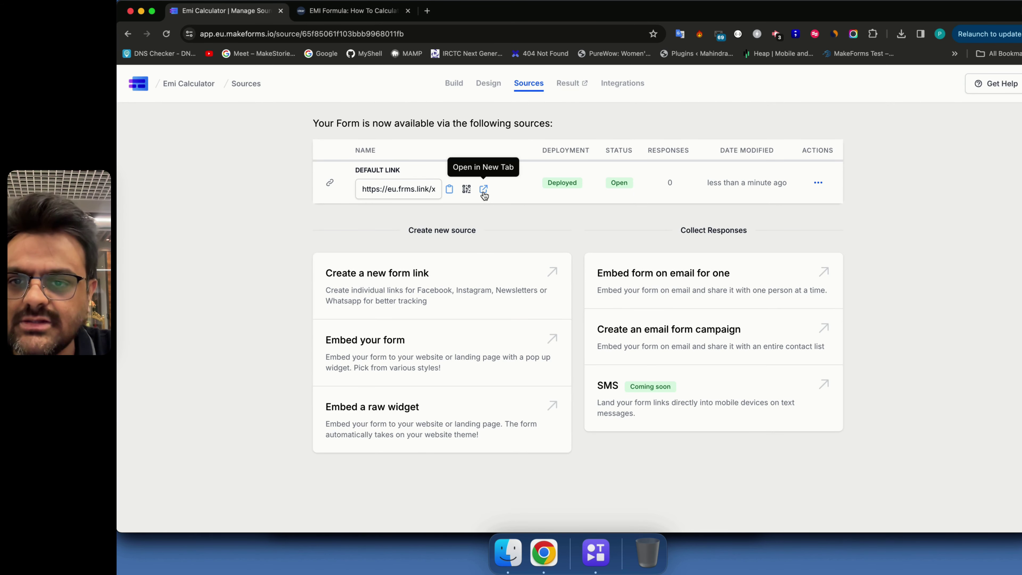
{"action": "left_click", "coordinate": [484, 189]}
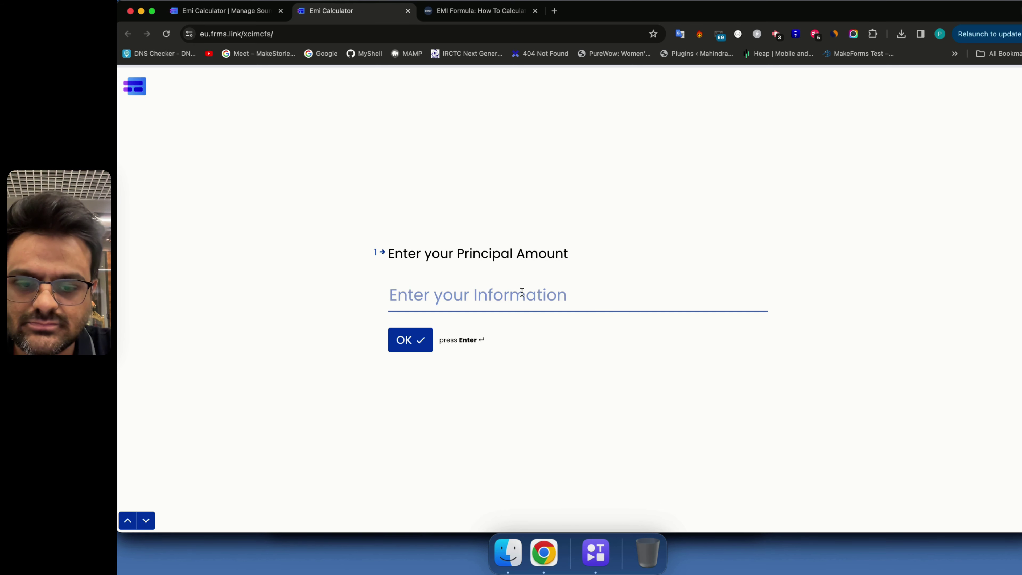
Step: Test the live form with principal 1000000, rate of interest 9 and loan tenure 10 years, continuing to the EMI result
{"action": "type", "text": "10000"}
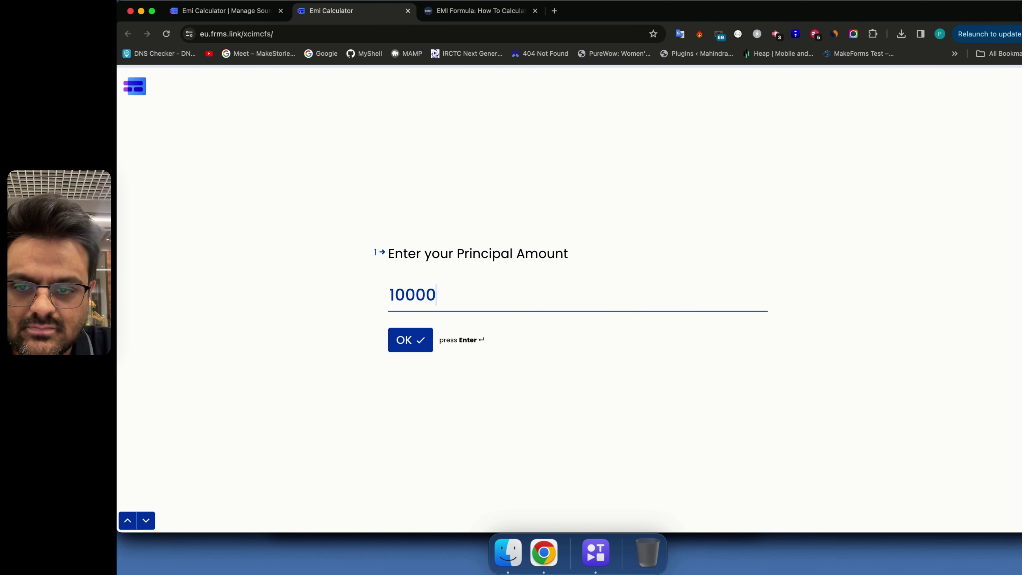
{"action": "type", "text": "00"}
{"action": "key", "text": "Return"}
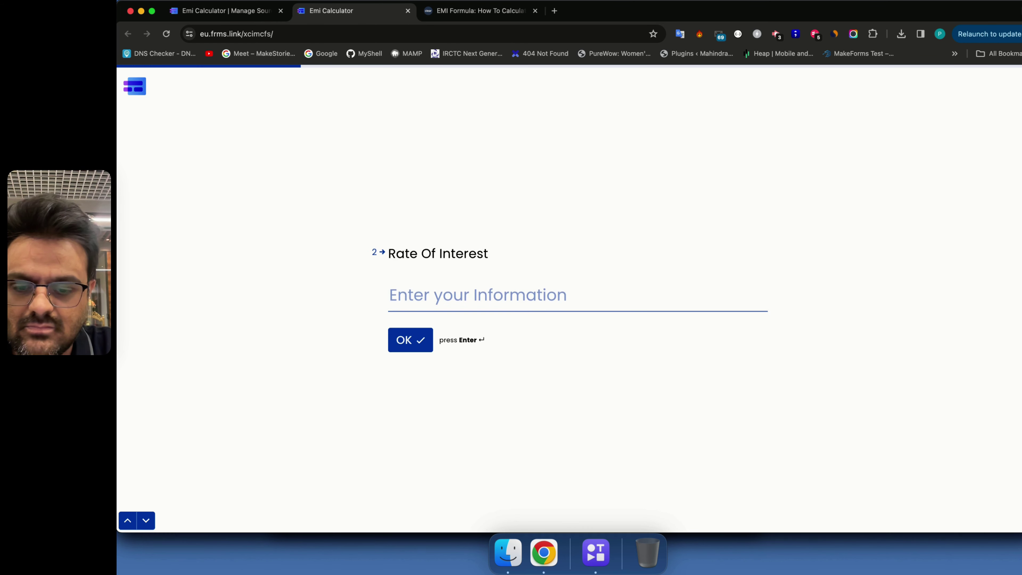
{"action": "type", "text": "9"}
{"action": "key", "text": "Return"}
{"action": "type", "text": "10"}
{"action": "key", "text": "Return"}
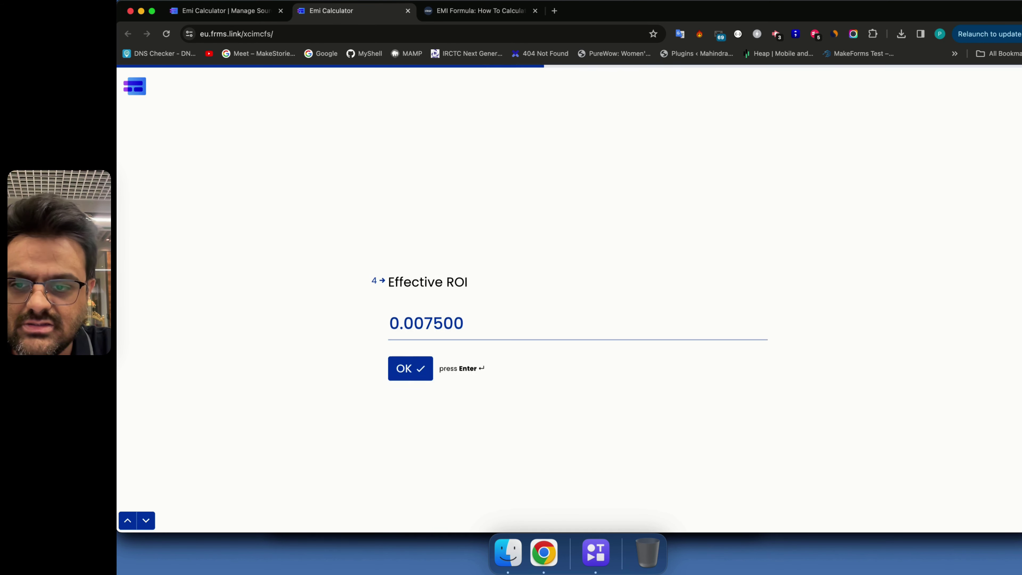
{"action": "key", "text": "Return"}
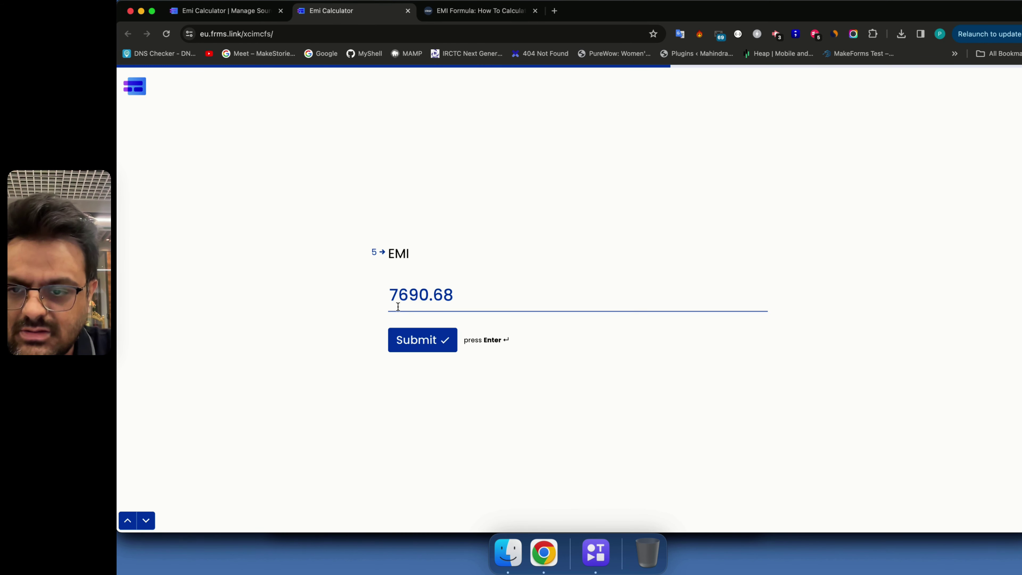
{"action": "left_click_drag", "start_coordinate": [419, 297], "coordinate": [397, 297]}
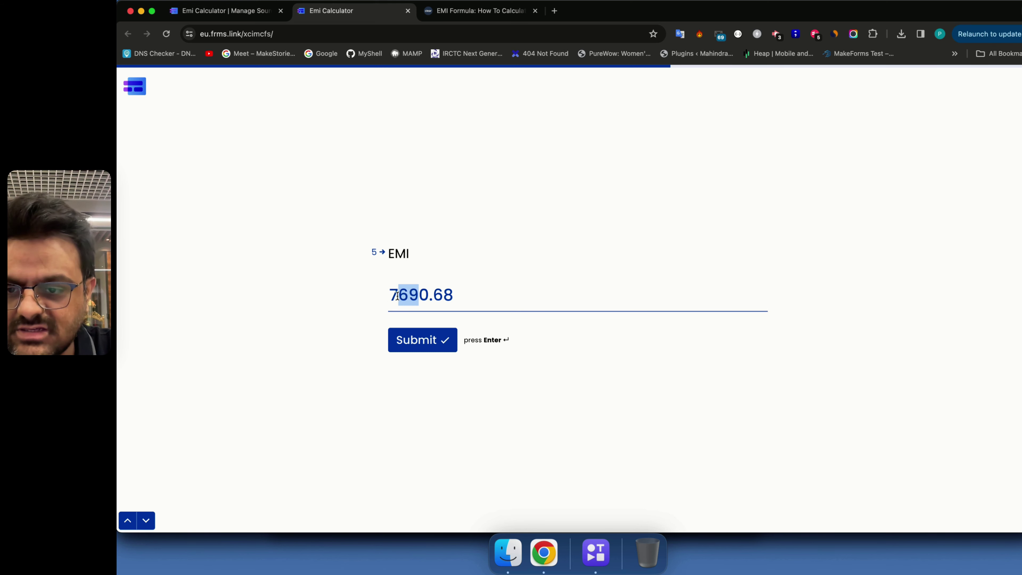
{"action": "left_click", "coordinate": [366, 240]}
Step: Go back to Rate Of Interest, set it to 12 and continue to the recalculated EMI
{"action": "left_click", "coordinate": [127, 522]}
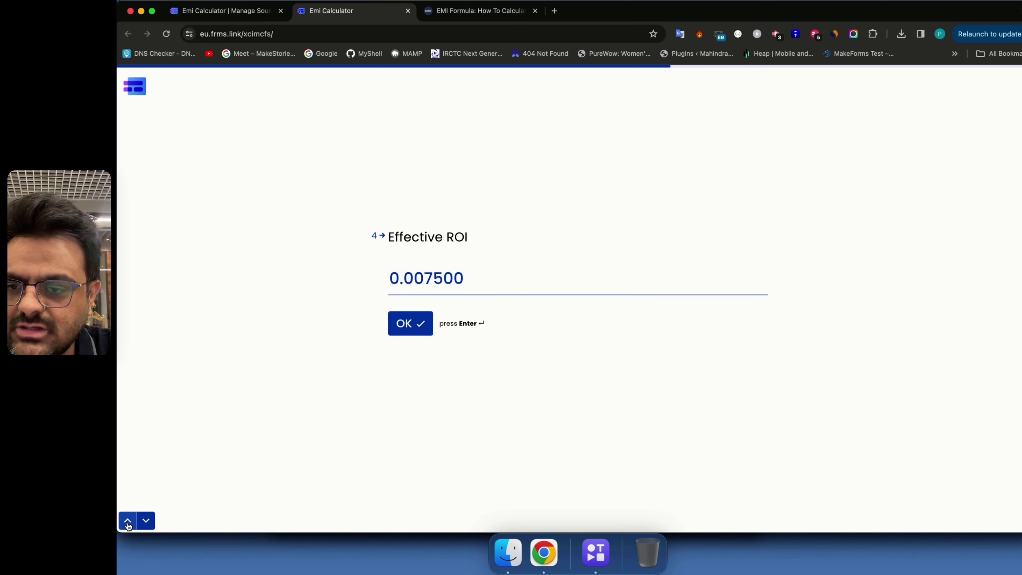
{"action": "left_click", "coordinate": [127, 521]}
{"action": "left_click", "coordinate": [125, 523]}
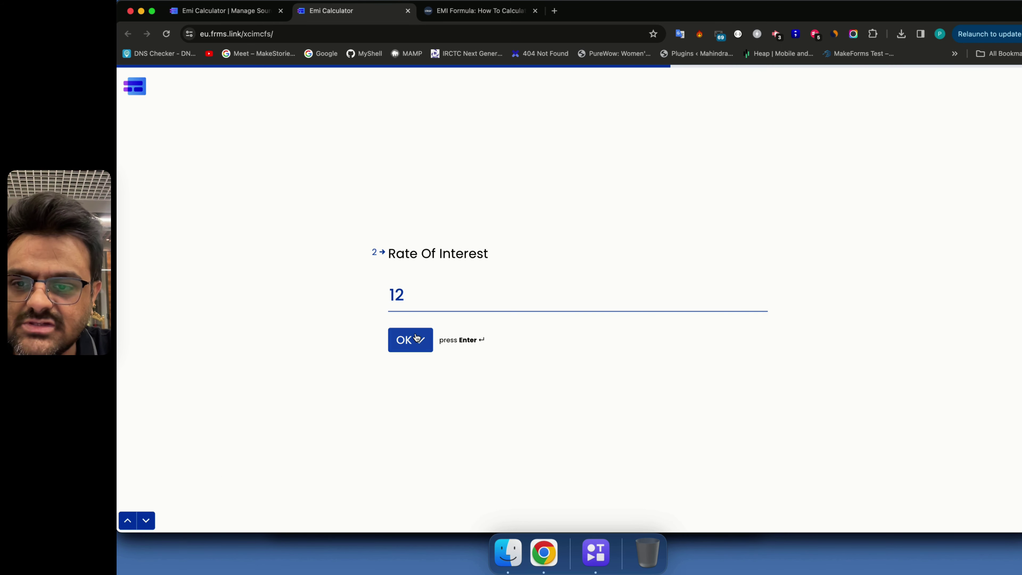
{"action": "left_click", "coordinate": [416, 338]}
{"action": "left_click", "coordinate": [415, 339]}
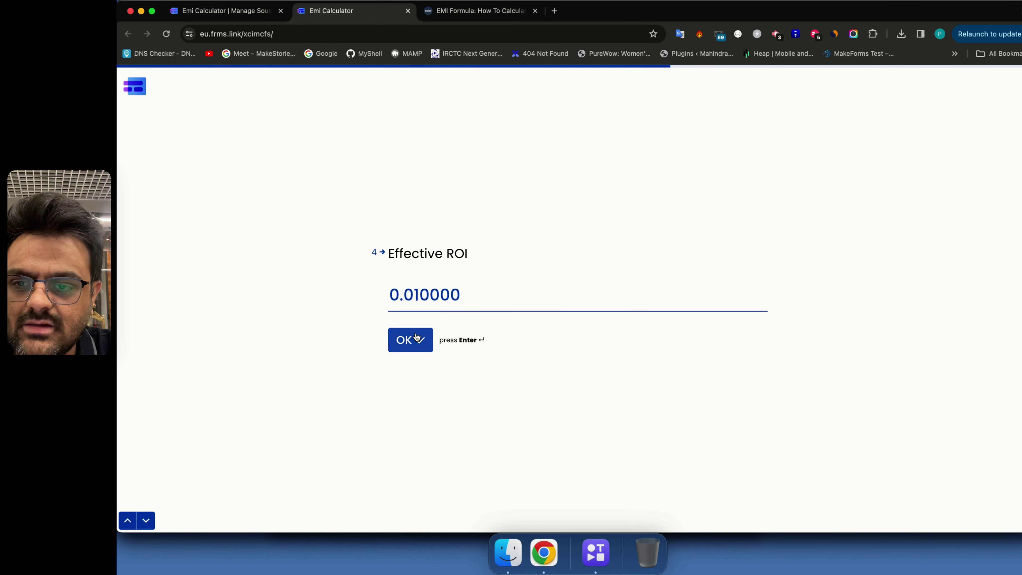
{"action": "left_click", "coordinate": [416, 337]}
{"action": "left_click_drag", "start_coordinate": [390, 298], "coordinate": [432, 303]}
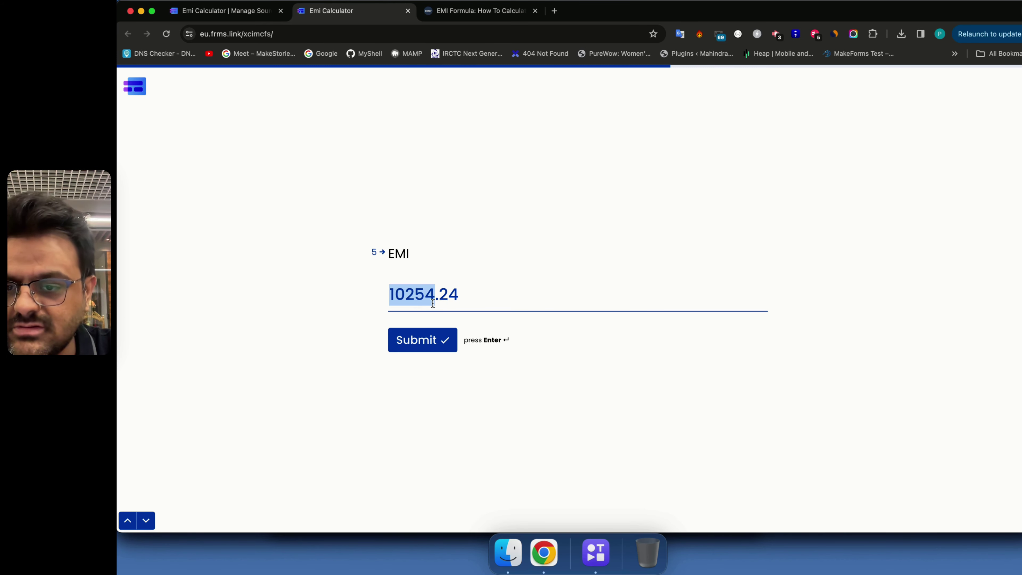
Step: Return to the form builder and make the EMI calculated field a hidden field
{"action": "left_click", "coordinate": [243, 16]}
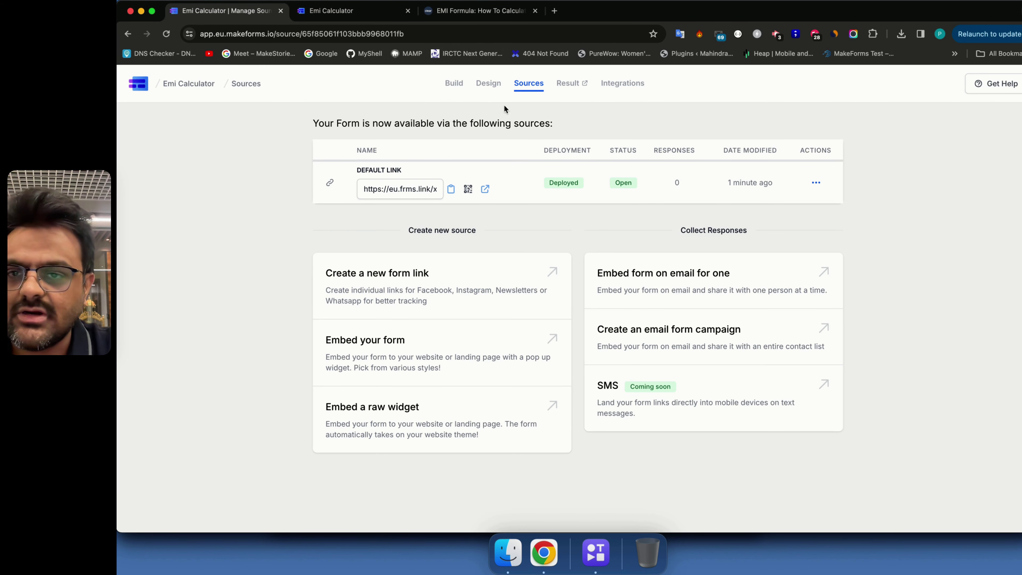
{"action": "left_click", "coordinate": [452, 84]}
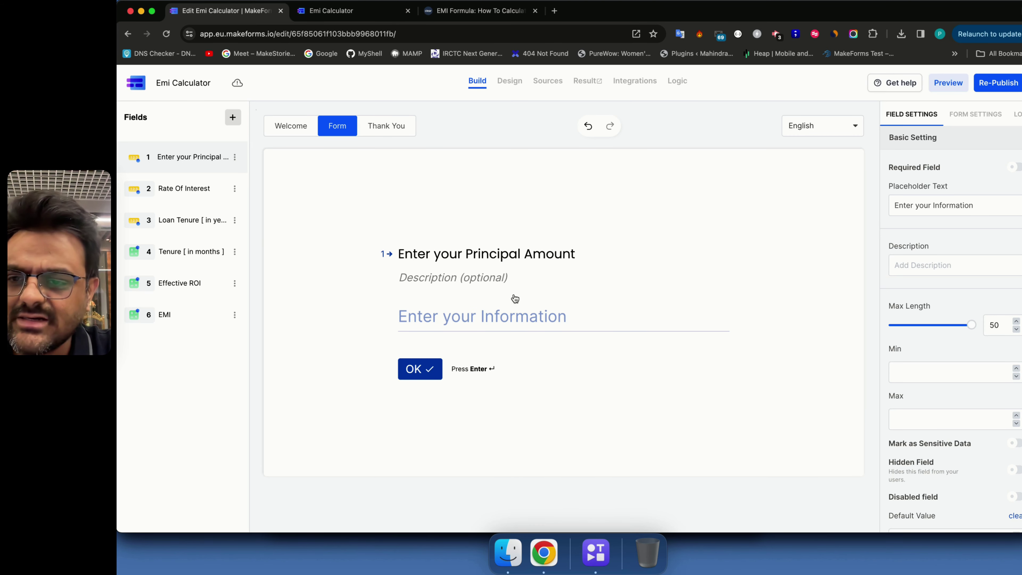
{"action": "left_click", "coordinate": [198, 310]}
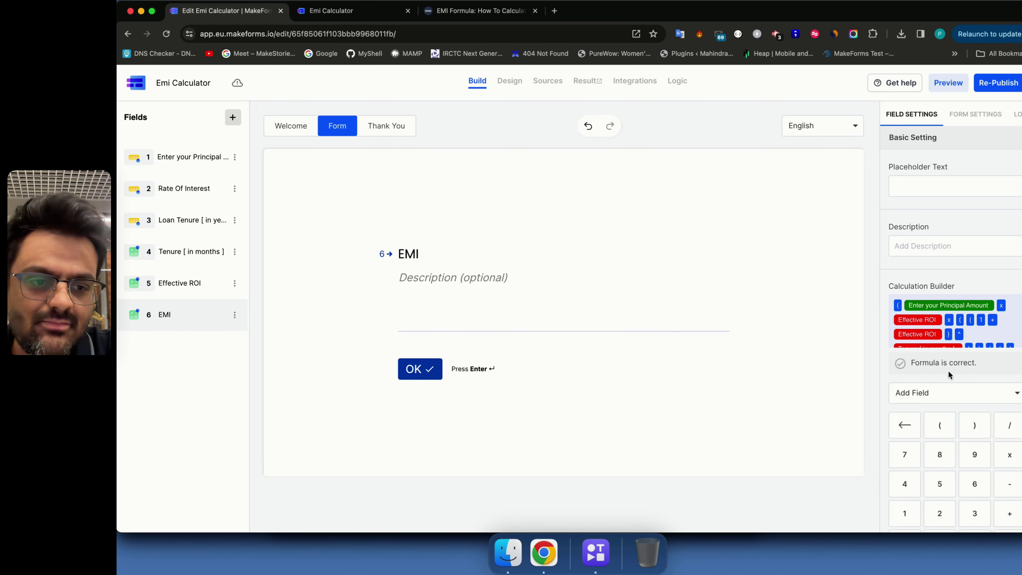
{"action": "scroll", "coordinate": [947, 370], "scroll_direction": "down", "scroll_amount": 8}
{"action": "left_click", "coordinate": [1008, 503]}
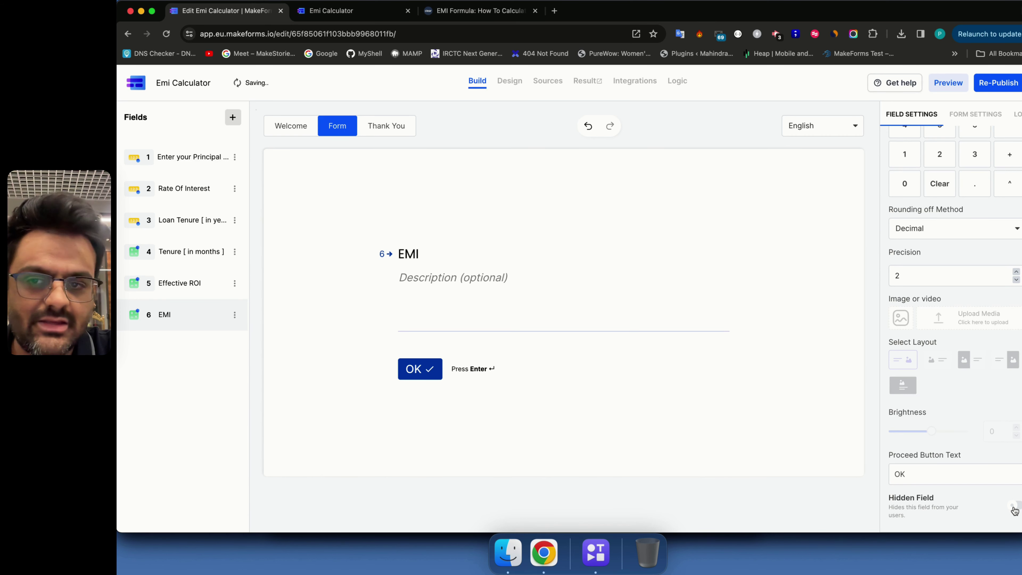
Step: Add a Paragraph Text field and begin its text with "Your EMI for Rs." followed by the Enter your Principal Amount field reference
{"action": "left_click", "coordinate": [235, 120]}
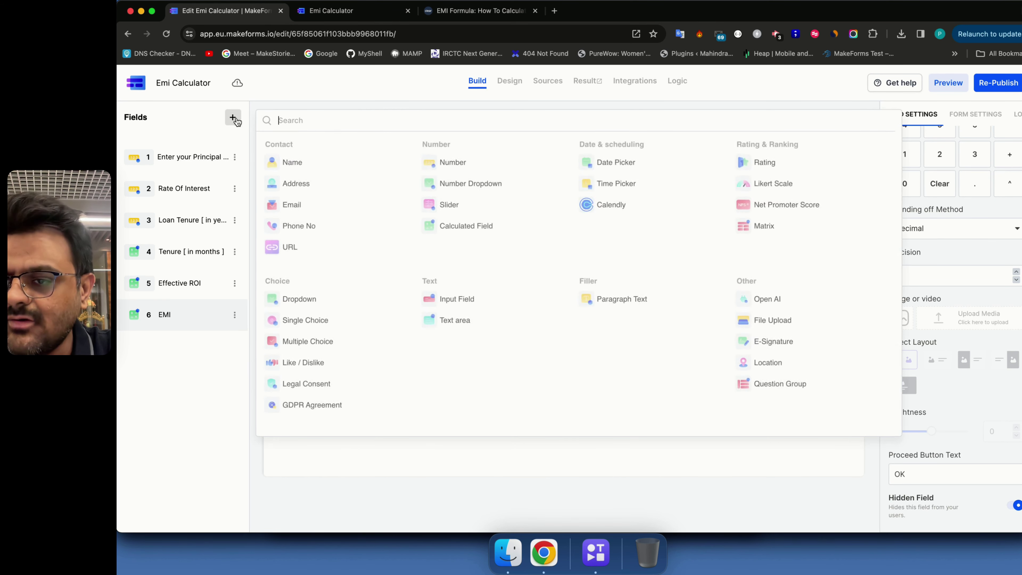
{"action": "left_click", "coordinate": [612, 304]}
{"action": "triple_click", "coordinate": [416, 304]}
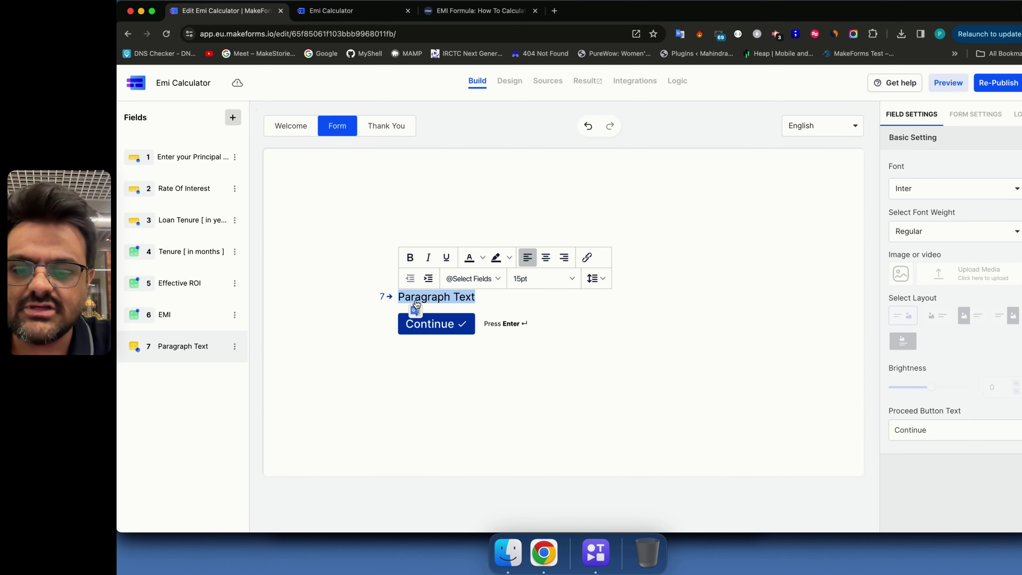
{"action": "type", "text": "Your"}
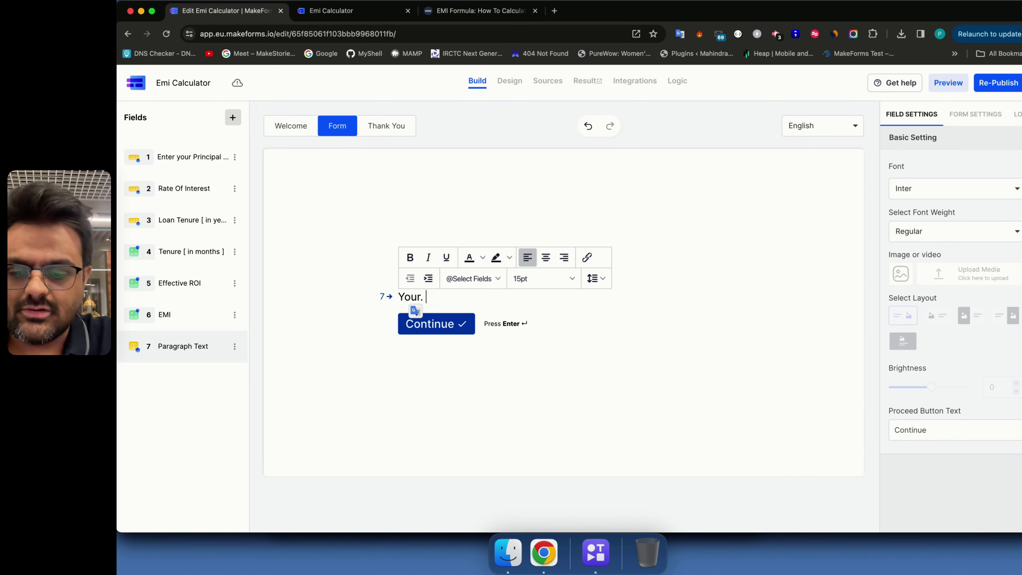
{"action": "type", "text": " EMI for "}
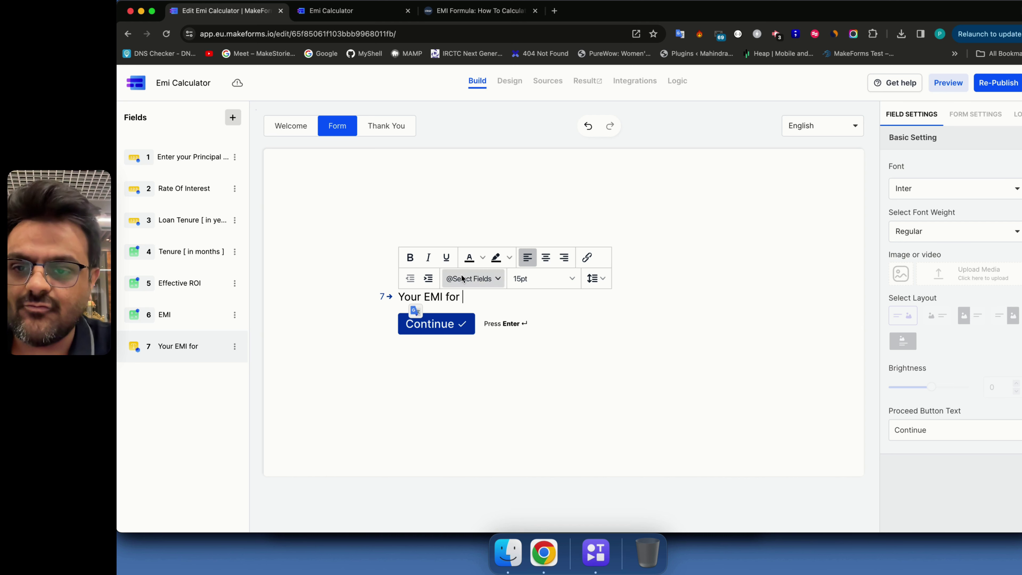
{"action": "type", "text": "Rs."}
{"action": "left_click", "coordinate": [472, 278]}
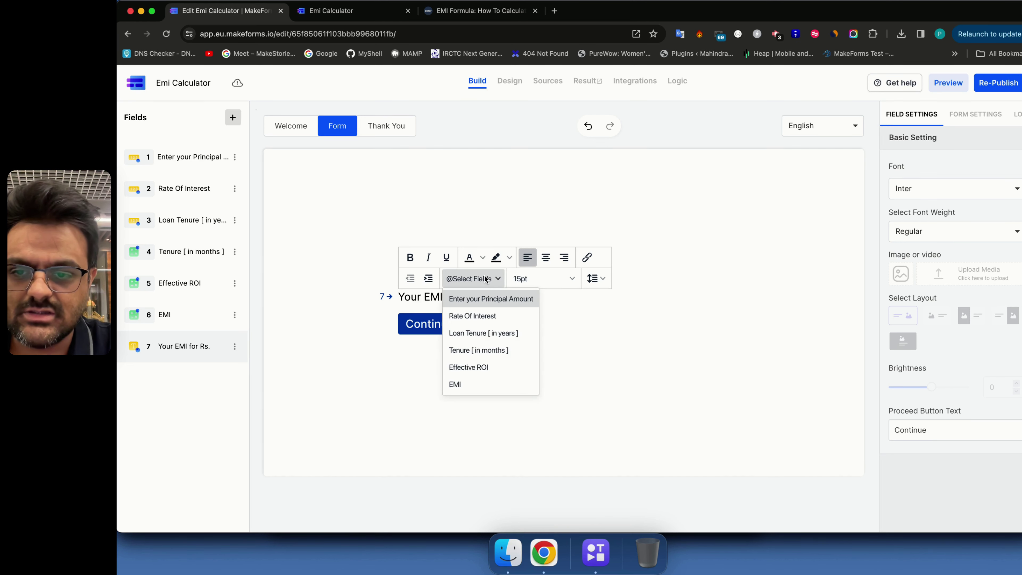
{"action": "left_click", "coordinate": [487, 300]}
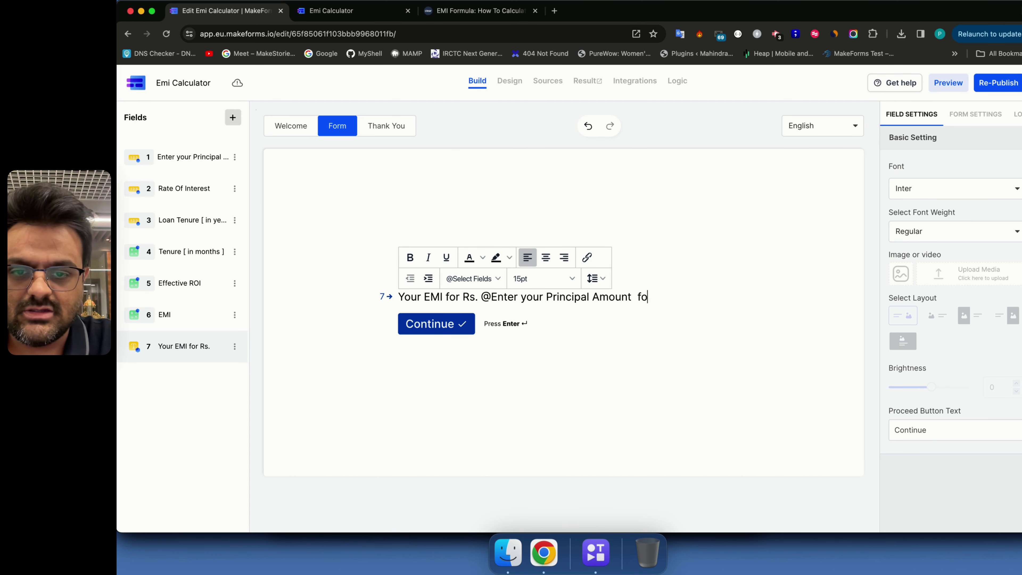
Step: Continue the paragraph with "at", the Rate Of Interest field reference and "% for"
{"action": "key", "text": "BackSpace"}
{"action": "key", "text": "BackSpace"}
{"action": "type", "text": "at"}
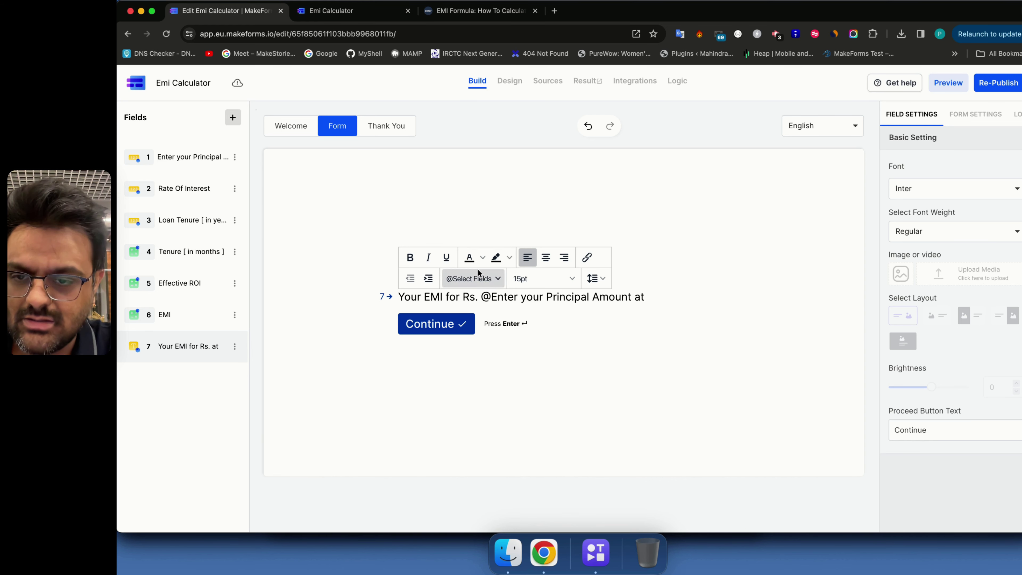
{"action": "left_click", "coordinate": [472, 278]}
{"action": "left_click", "coordinate": [483, 317]}
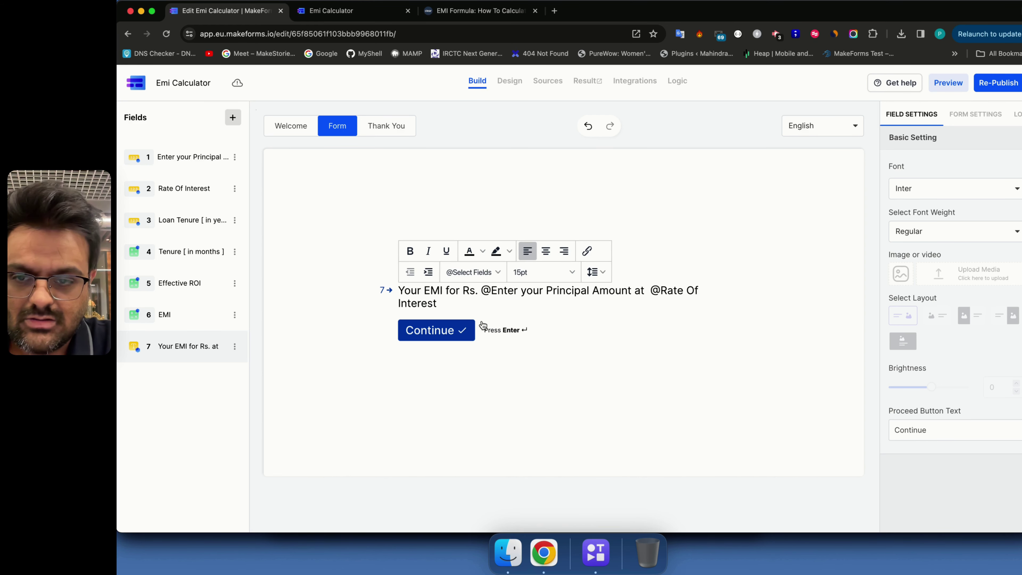
{"action": "type", "text": "% for"}
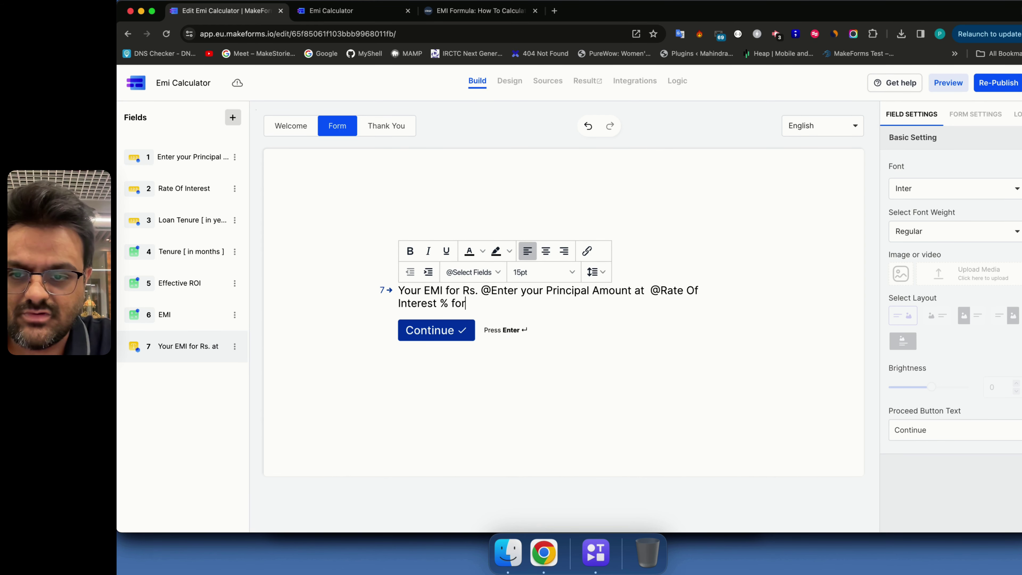
Step: Complete the paragraph with the Loan Tenure [ in years ] reference, "Yes will be Rs.", the EMI reference and "per month"
{"action": "left_click", "coordinate": [477, 273]}
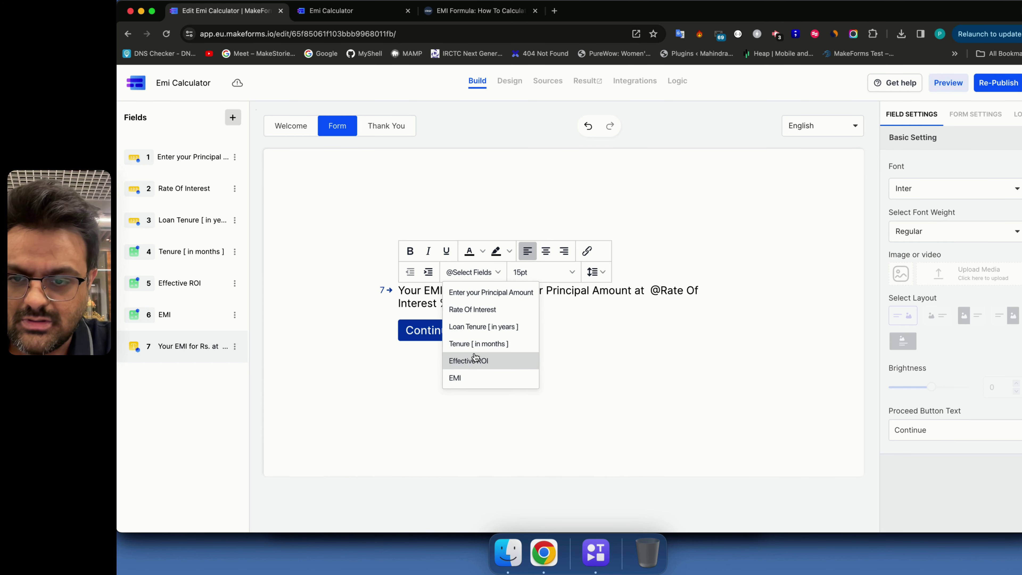
{"action": "left_click", "coordinate": [477, 328]}
{"action": "type", "text": "Yes will be Rs."}
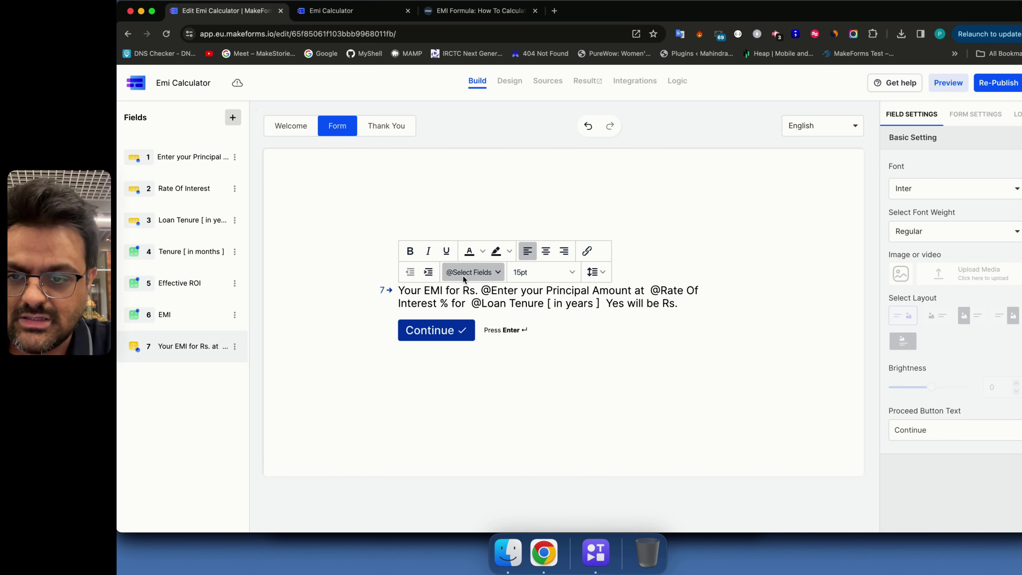
{"action": "left_click", "coordinate": [463, 275]}
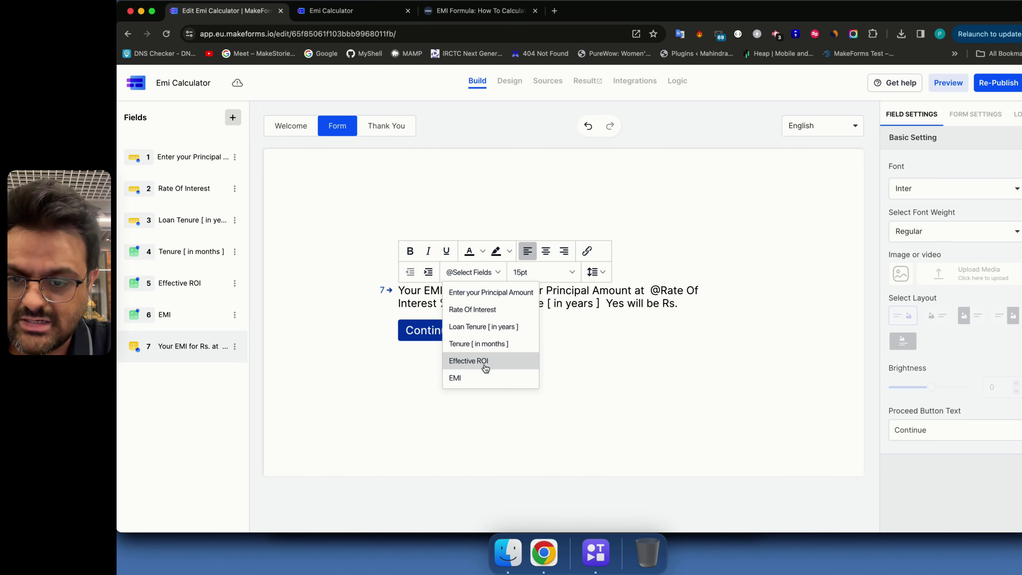
{"action": "left_click", "coordinate": [483, 374]}
{"action": "type", "text": "per month"}
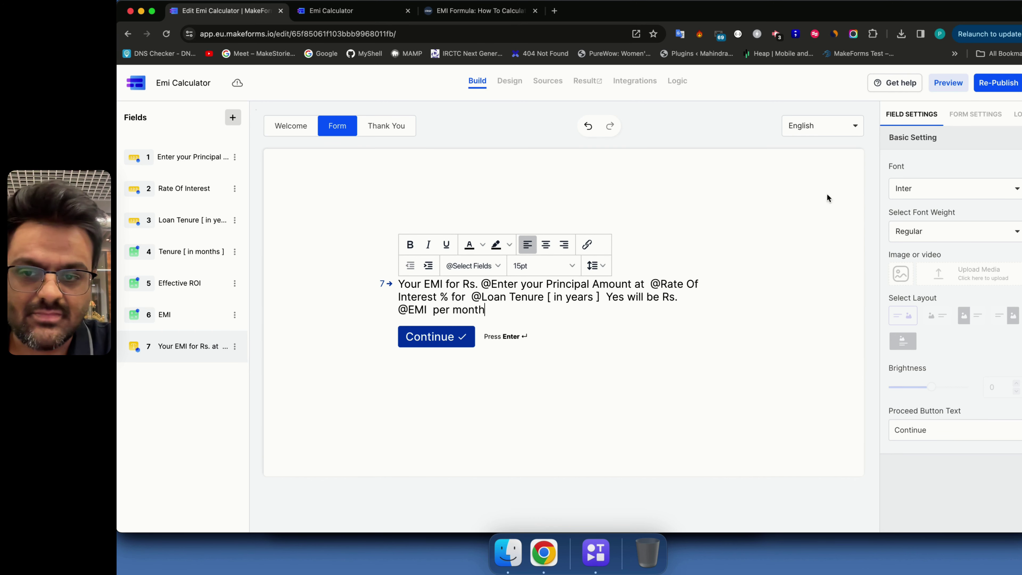
Step: Re-publish the form with the new paragraph, close the outdated live form and reopen it from the default link
{"action": "left_click", "coordinate": [1004, 88]}
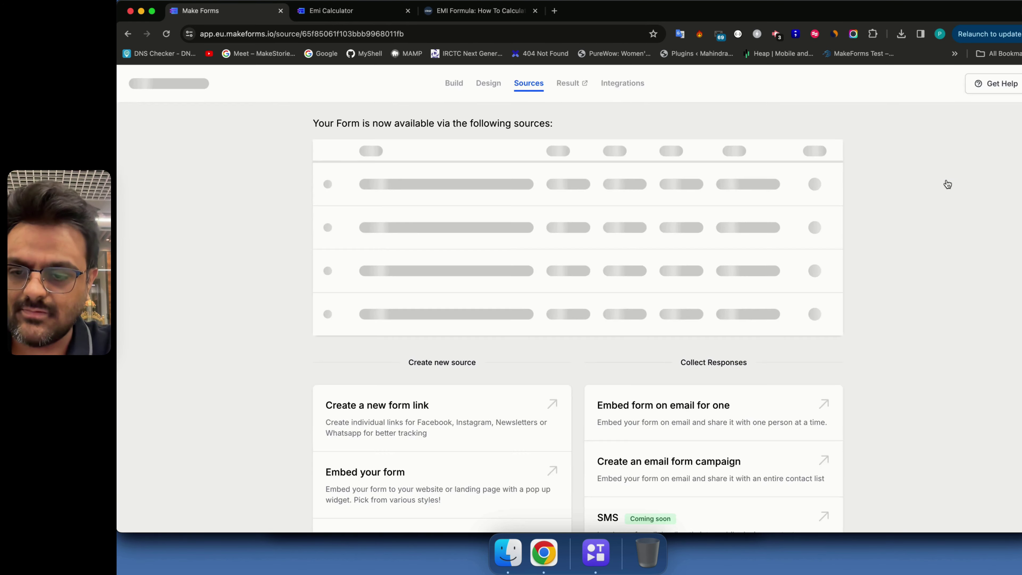
{"action": "key", "text": "ctrl+Tab"}
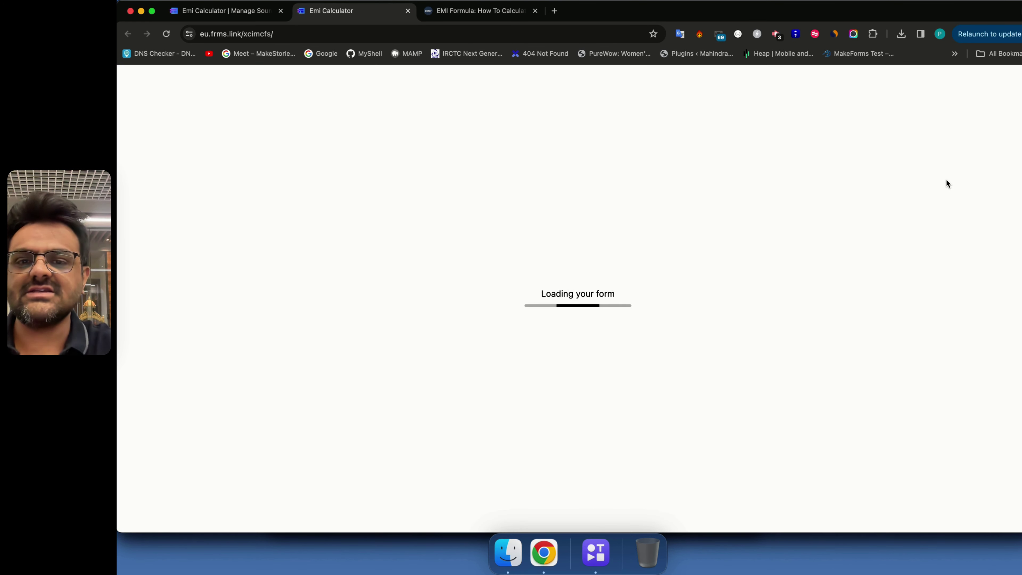
{"action": "key", "text": "super+w"}
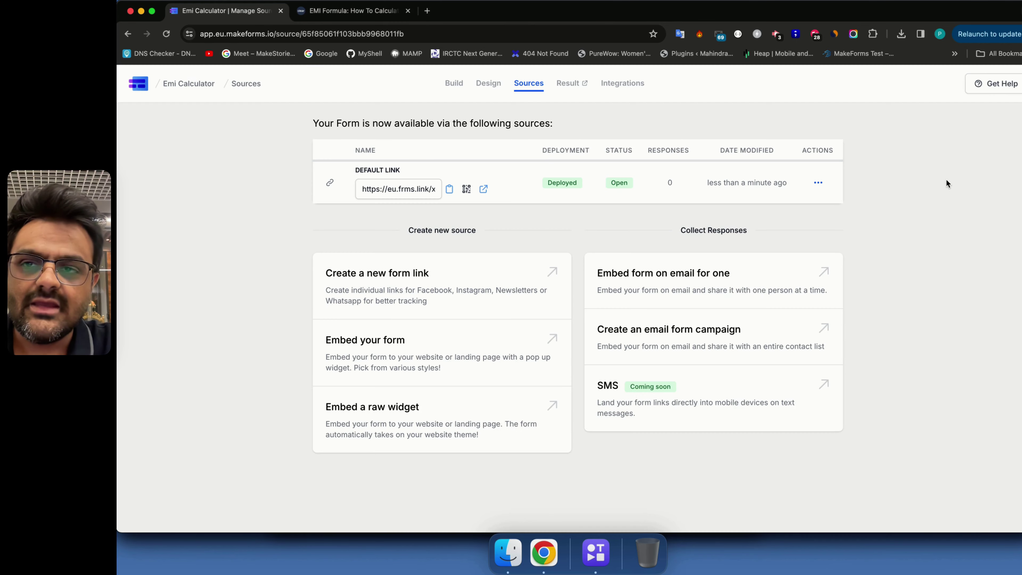
{"action": "left_click", "coordinate": [483, 189]}
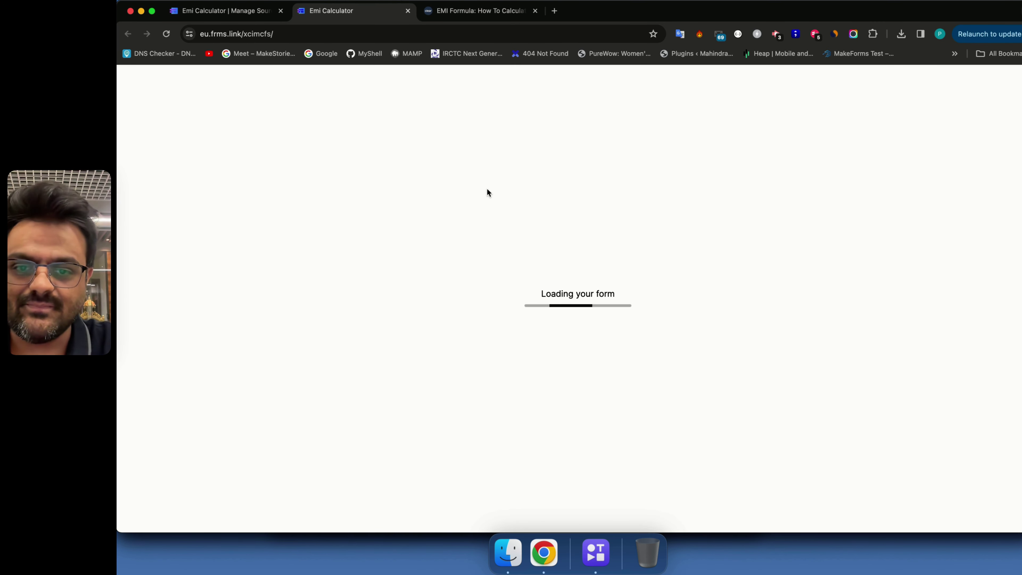
Step: Fill the live form with principal 1000000, rate of interest 9 and loan tenure 10, continuing through Effective ROI to the EMI paragraph
{"action": "type", "text": "10000"}
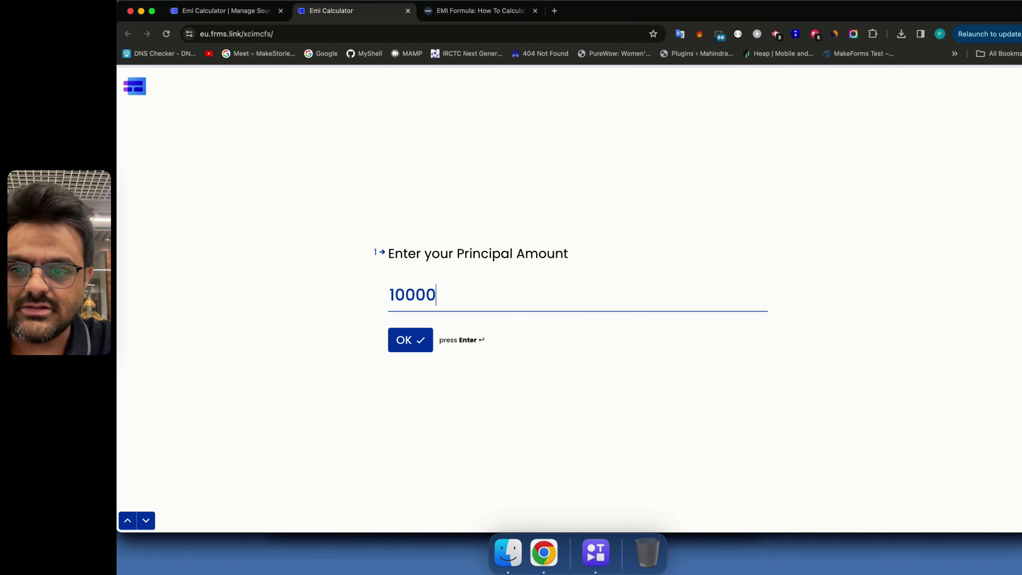
{"action": "type", "text": "00"}
{"action": "key", "text": "Return"}
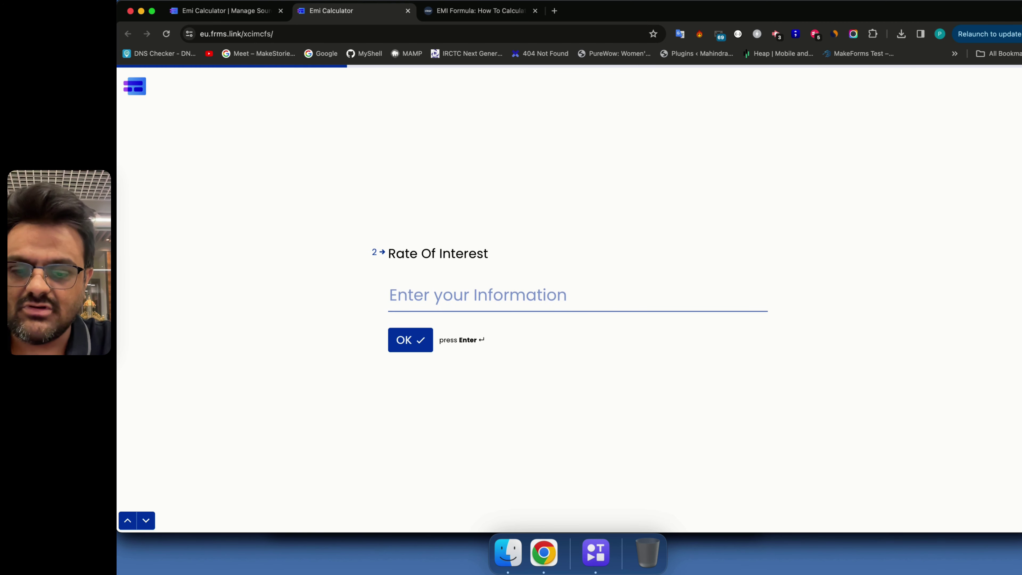
{"action": "type", "text": "9"}
{"action": "key", "text": "Return"}
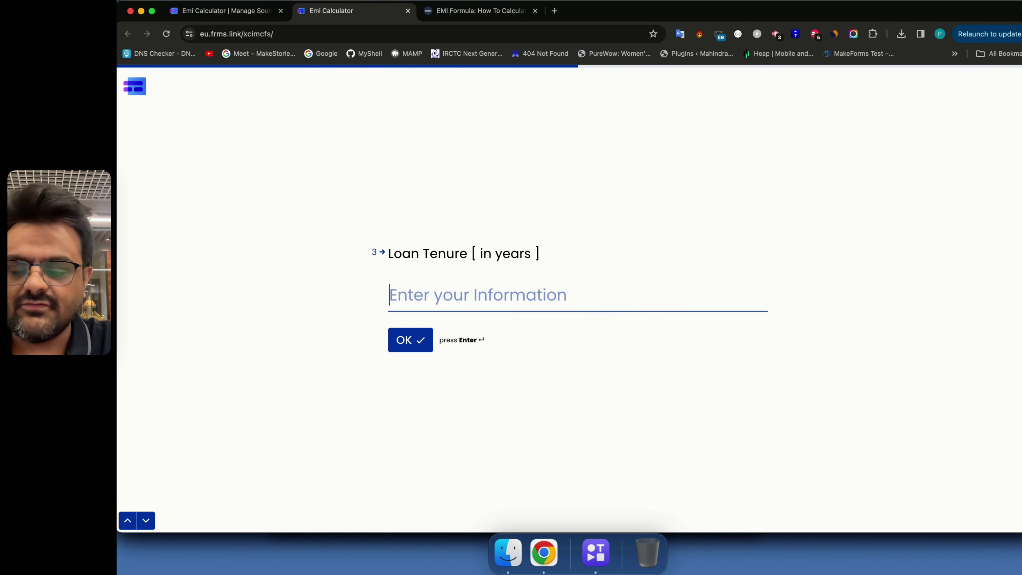
{"action": "type", "text": "10"}
{"action": "key", "text": "Return"}
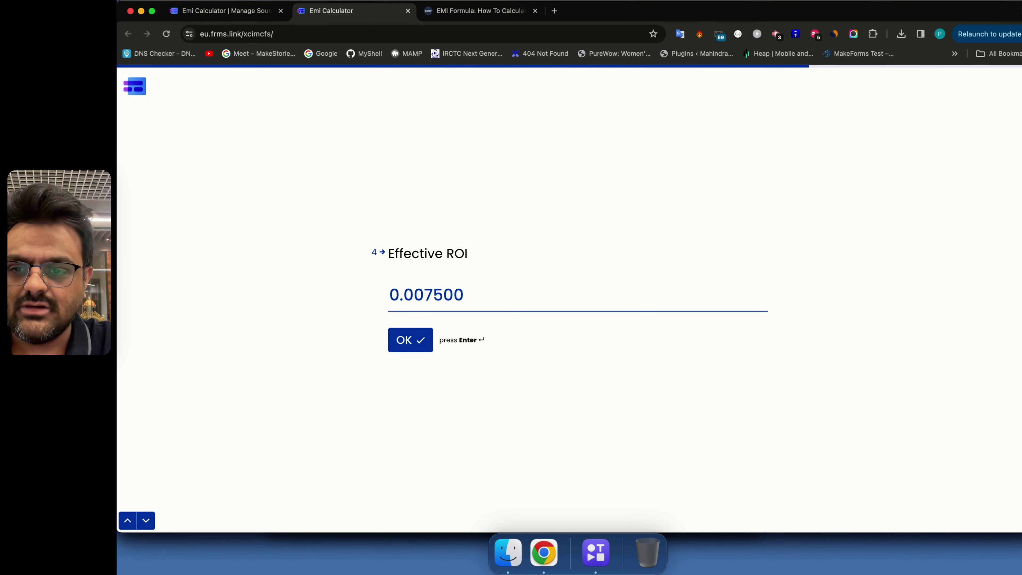
{"action": "key", "text": "Return"}
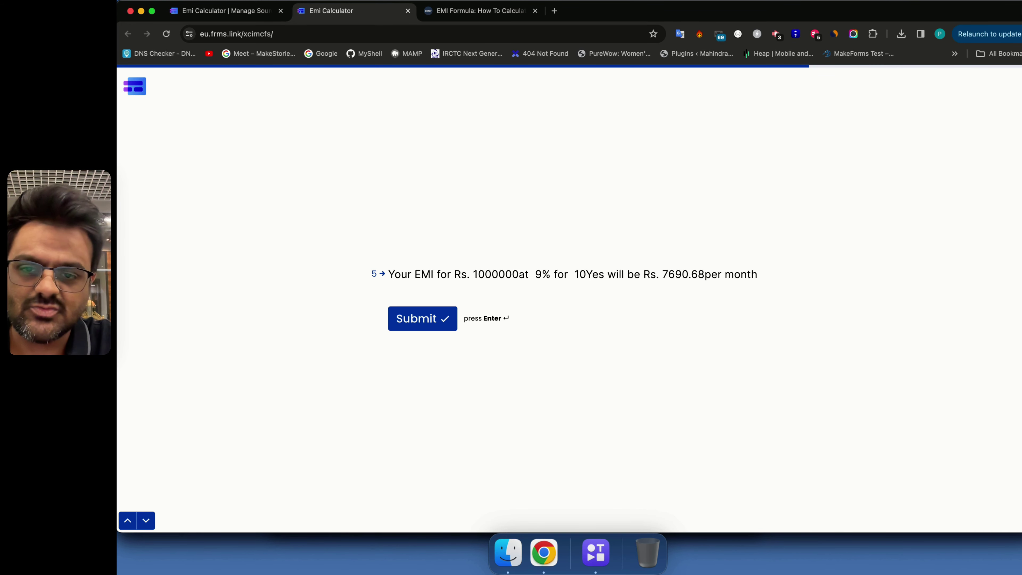
Step: Return to the form builder and make the Effective ROI calculated field a hidden field
{"action": "key", "text": "ctrl+shift+Tab"}
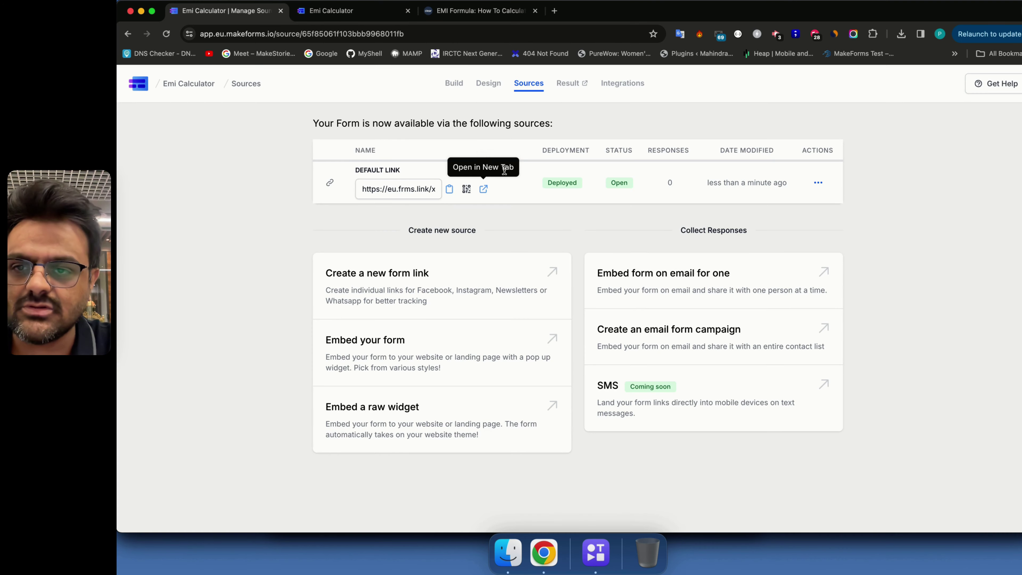
{"action": "left_click", "coordinate": [454, 81]}
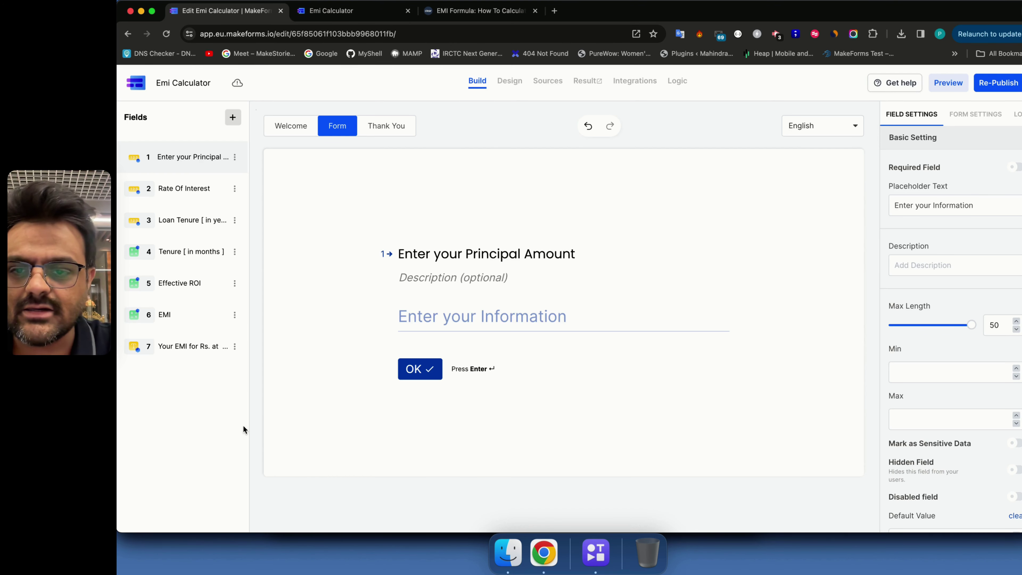
{"action": "left_click", "coordinate": [168, 287]}
{"action": "scroll", "coordinate": [971, 457], "scroll_direction": "down", "scroll_amount": 10}
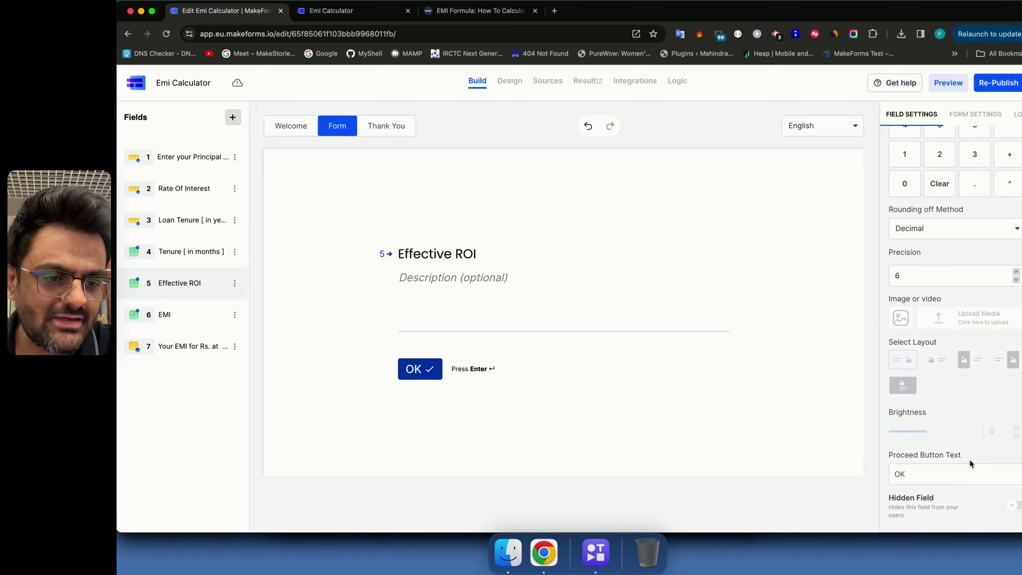
{"action": "left_click", "coordinate": [1016, 506]}
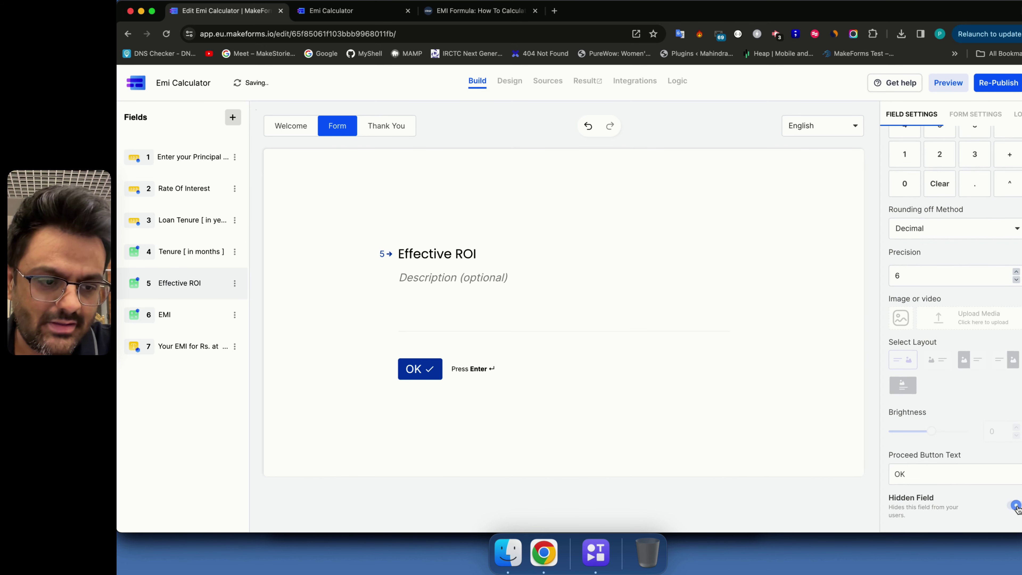
Step: In the EMI paragraph, add a space before "at" and remove the space between "Rs." and the principal amount reference
{"action": "left_click", "coordinate": [169, 347]}
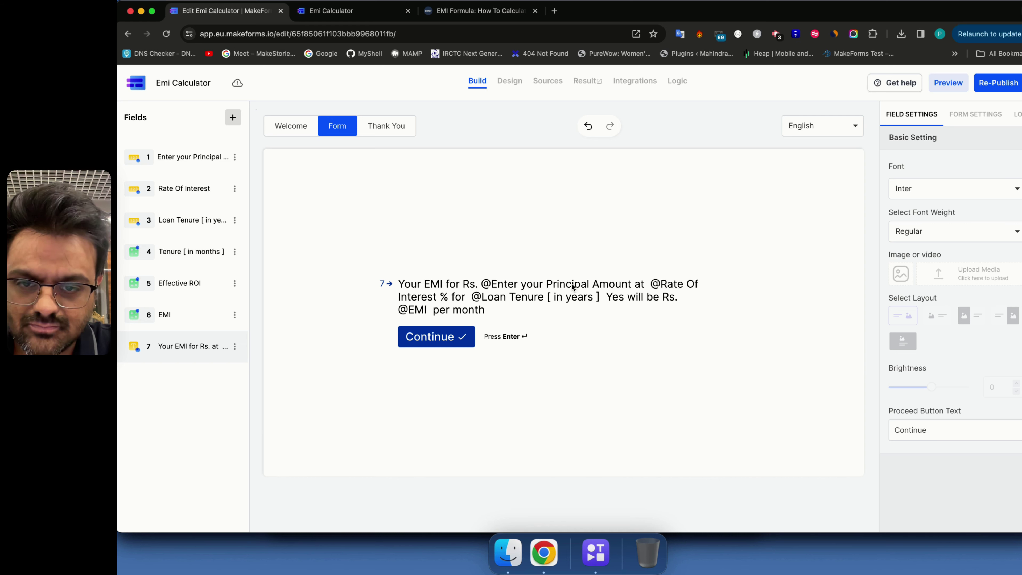
{"action": "left_click", "coordinate": [604, 289]}
{"action": "left_click", "coordinate": [480, 289]}
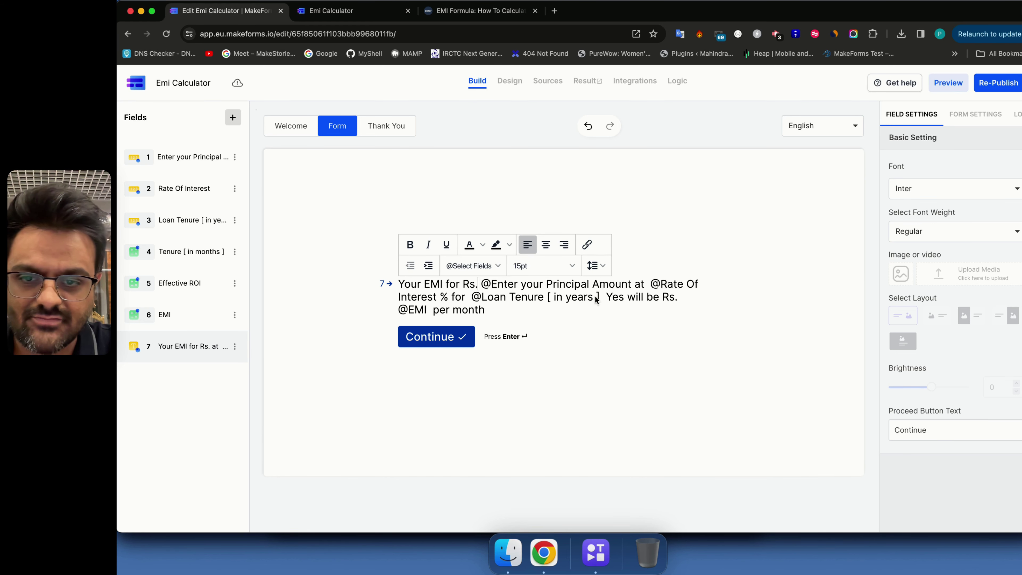
{"action": "key", "text": "Right"}
{"action": "key", "text": "Right"}
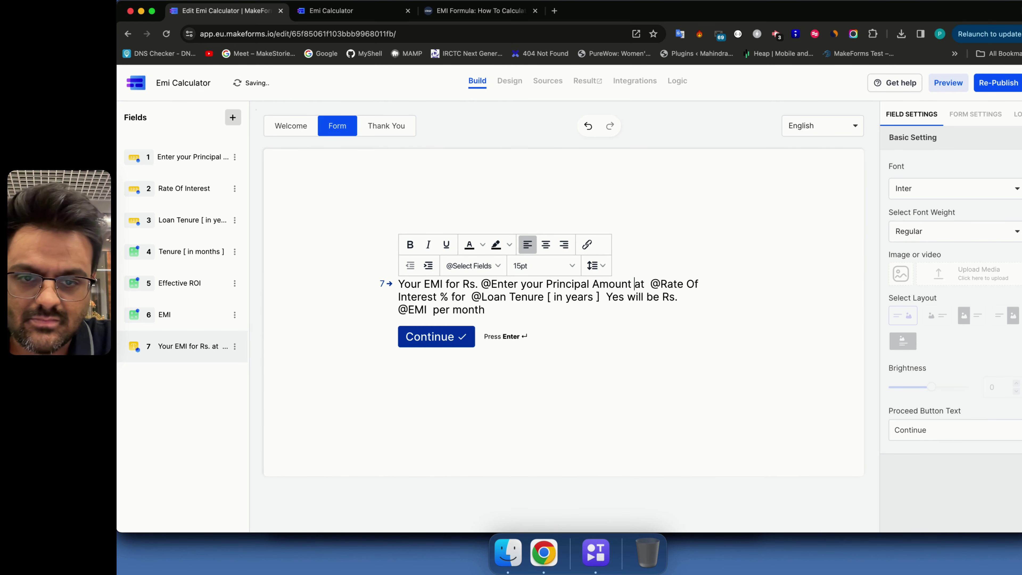
{"action": "left_click", "coordinate": [481, 284]}
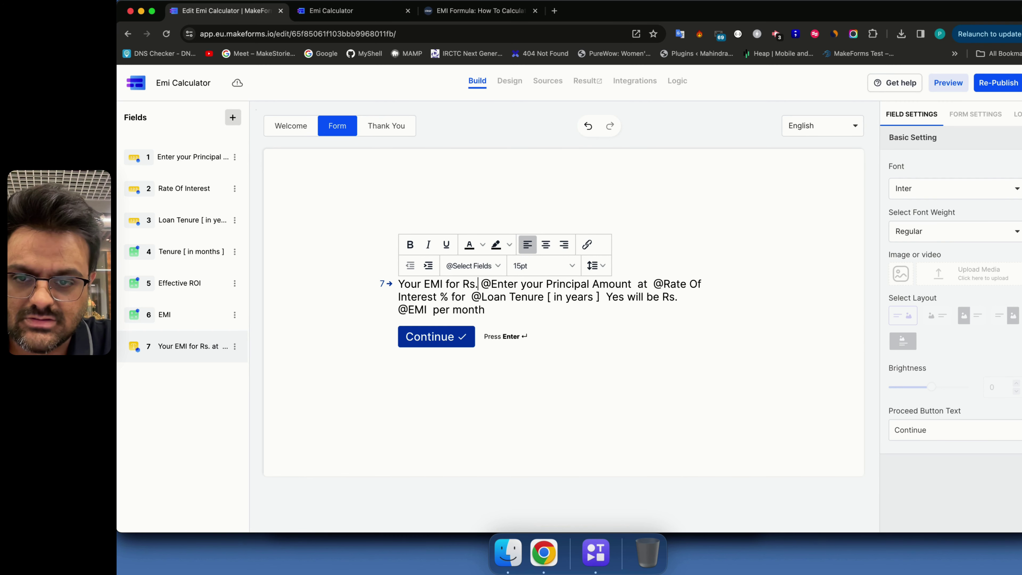
{"action": "key", "text": "BackSpace"}
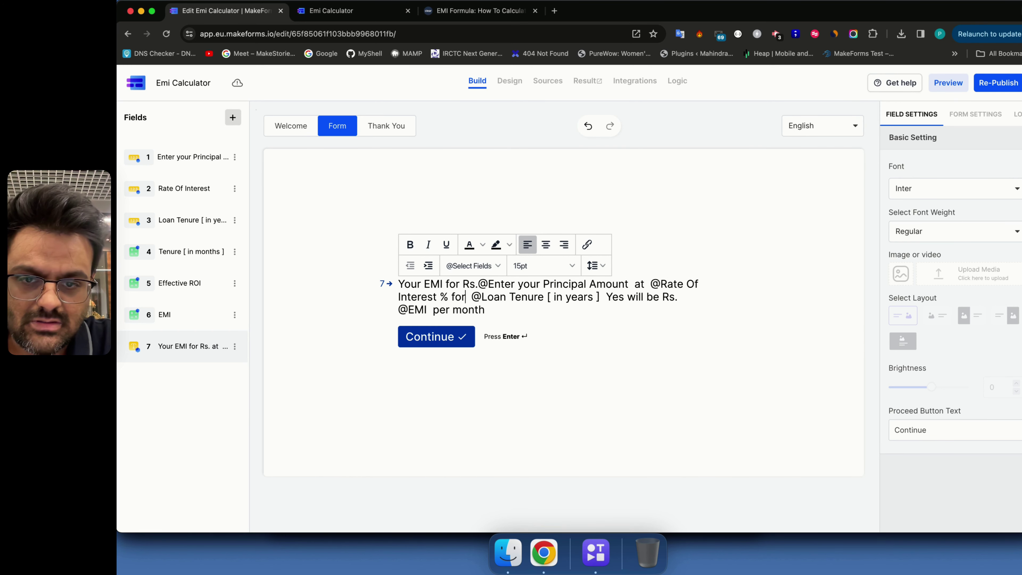
{"action": "key", "text": "Left"}
{"action": "key", "text": "Left"}
{"action": "key", "text": "Left"}
{"action": "key", "text": "Left"}
{"action": "key", "text": "Left"}
{"action": "key", "text": "Left"}
{"action": "key", "text": "Left"}
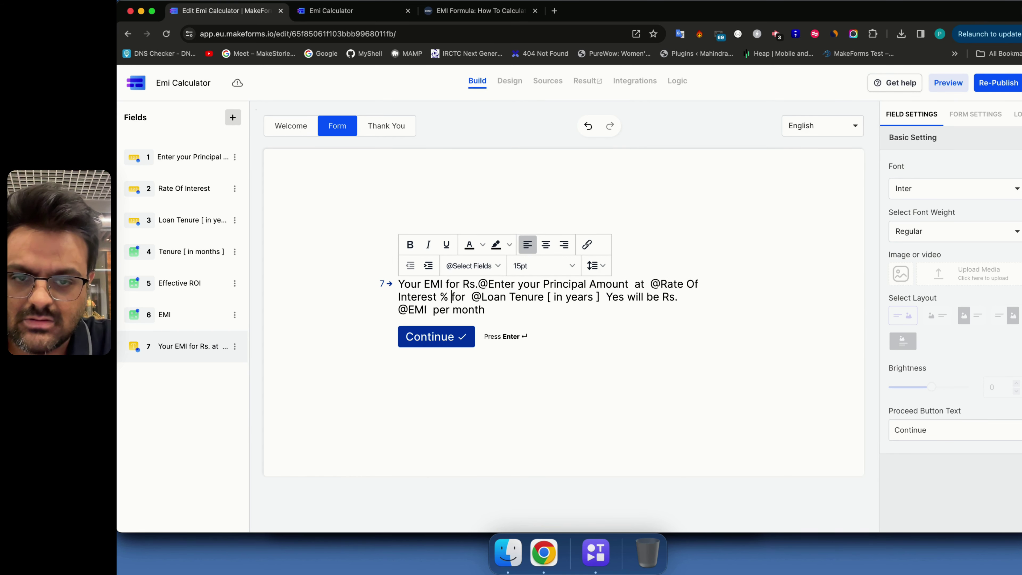
{"action": "key", "text": "Left"}
{"action": "key", "text": "BackSpace"}
{"action": "key", "text": "BackSpace"}
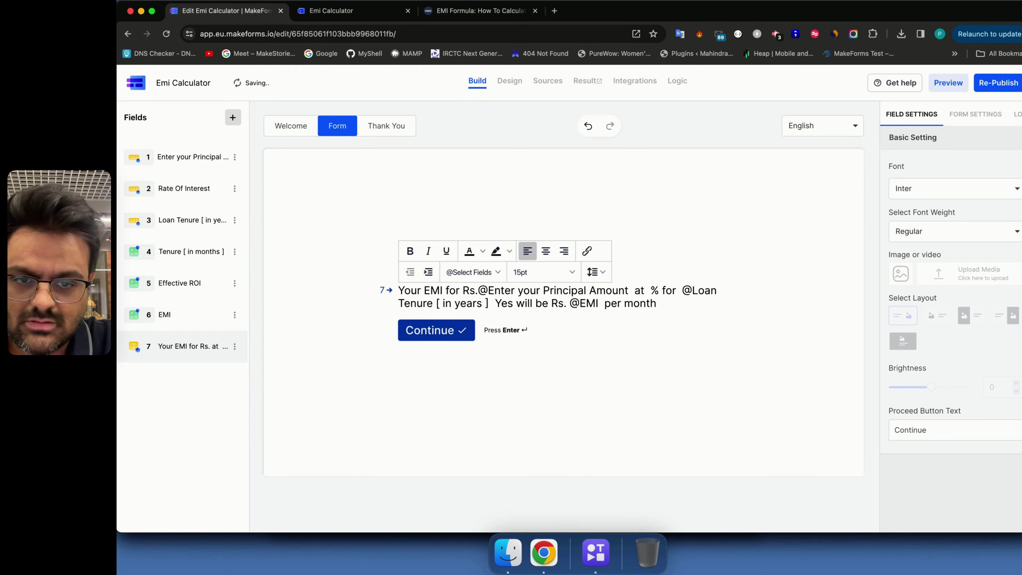
{"action": "key", "text": "super+z"}
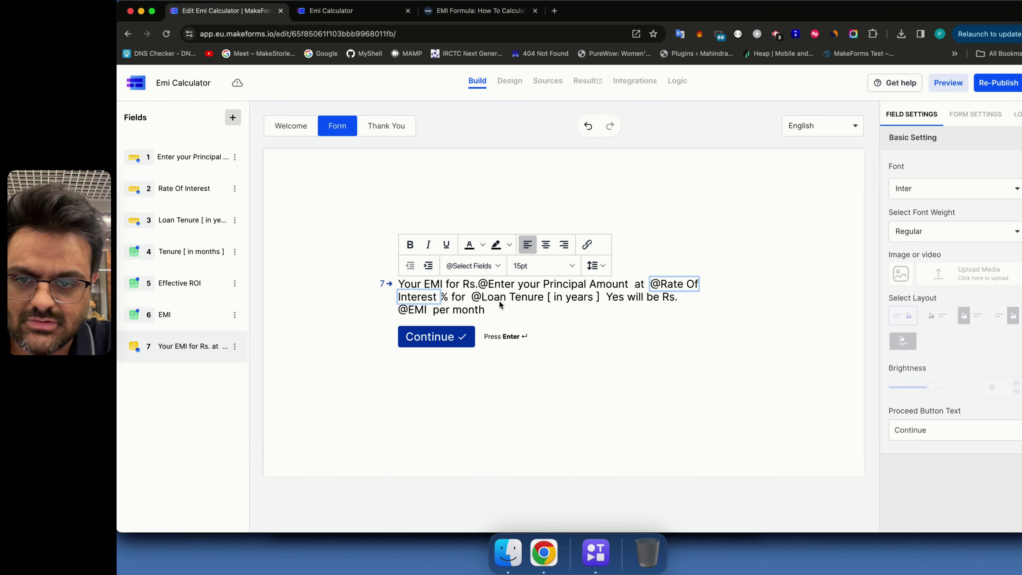
Step: In the EMI paragraph, correct "Yes" to "Yrs" after the loan tenure reference
{"action": "key", "text": "Right"}
{"action": "key", "text": "Right"}
{"action": "key", "text": "Right"}
{"action": "key", "text": "Right"}
{"action": "key", "text": "Right"}
{"action": "key", "text": "Right"}
{"action": "key", "text": "Right"}
{"action": "key", "text": "Right"}
{"action": "key", "text": "Right"}
{"action": "key", "text": "Right"}
{"action": "key", "text": "Right"}
{"action": "key", "text": "Right"}
{"action": "key", "text": "Right"}
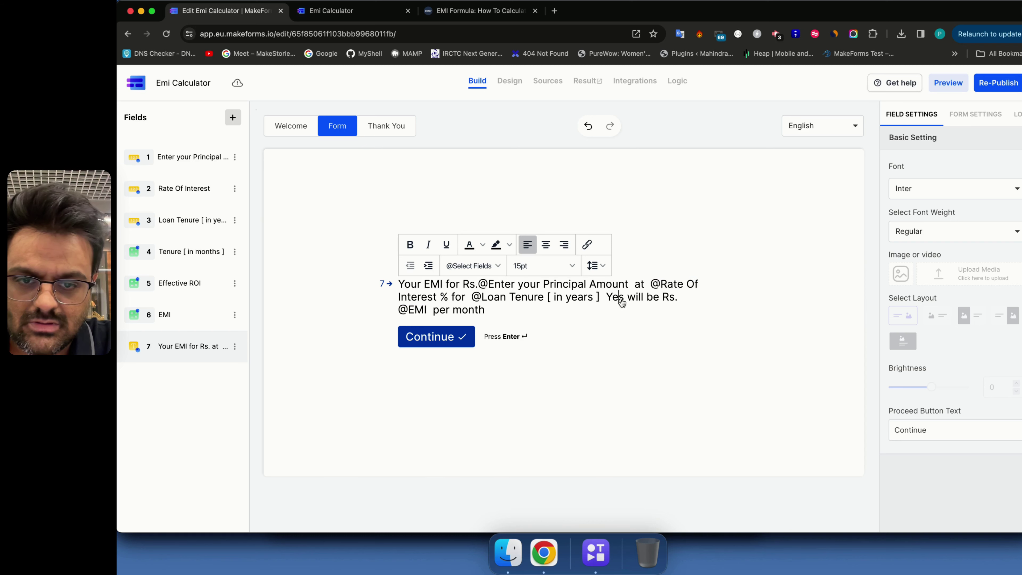
{"action": "key", "text": "BackSpace"}
{"action": "type", "text": "r"}
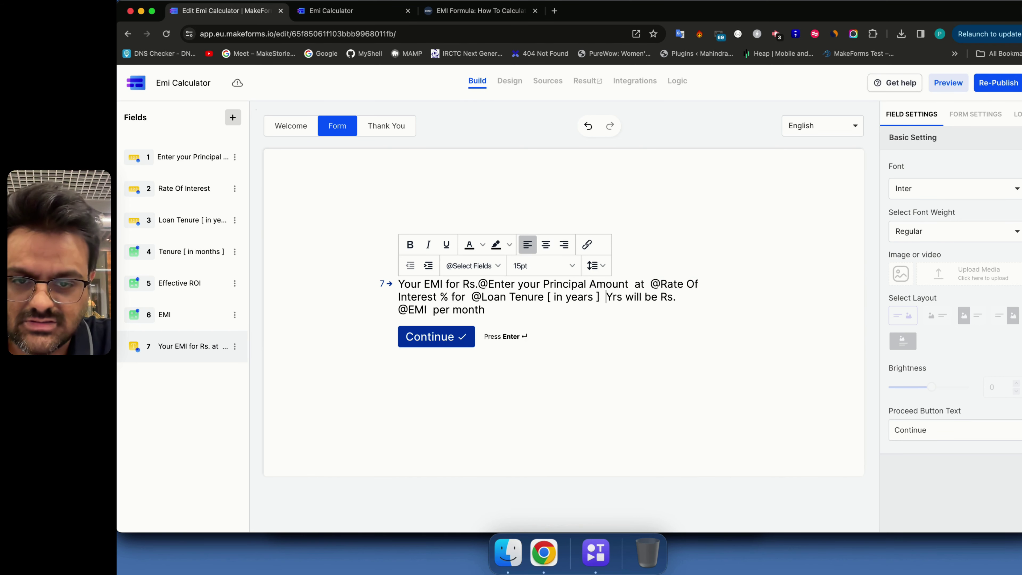
{"action": "key", "text": "BackSpace"}
{"action": "key", "text": "super+z"}
{"action": "key", "text": "Right"}
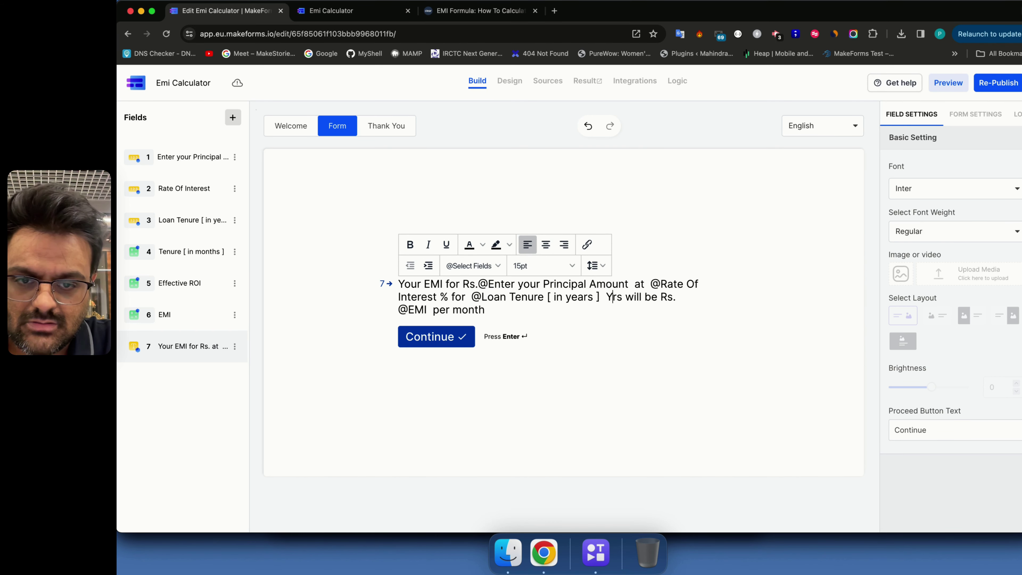
{"action": "key", "text": "Down"}
{"action": "key", "text": "Right"}
{"action": "key", "text": "Right"}
{"action": "key", "text": "Right"}
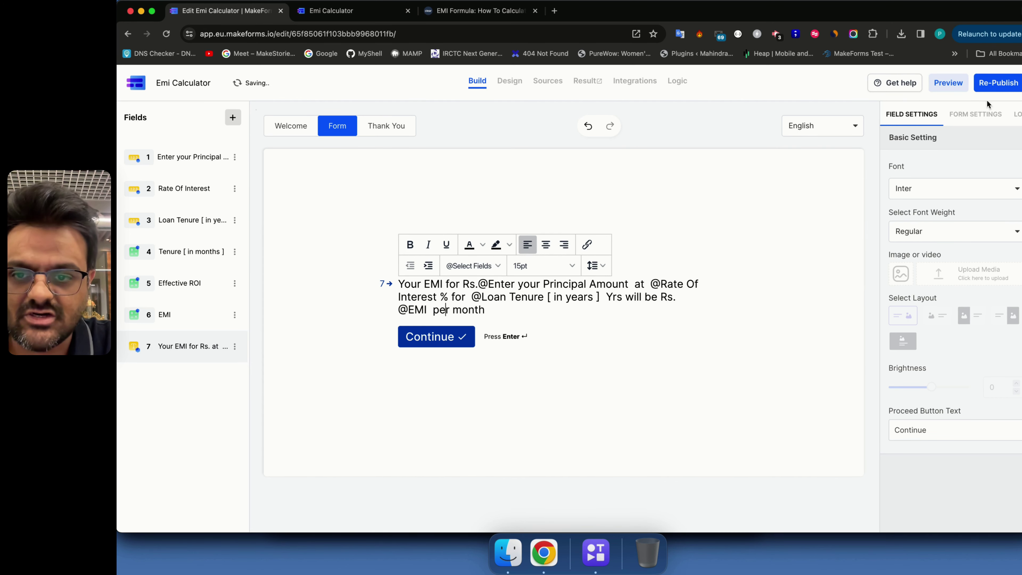
Step: Set the whole EMI paragraph to a 16pt font size and 1.5 line spacing
{"action": "key", "text": "ctrl+shift+Tab"}
{"action": "key", "text": "ctrl+shift+Tab"}
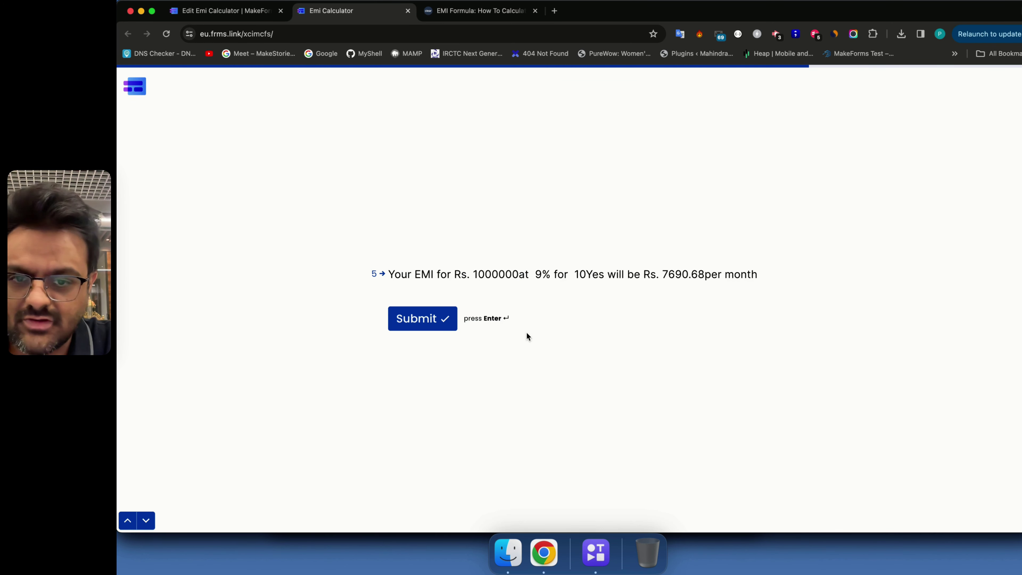
{"action": "key", "text": "ctrl+shift+Tab"}
{"action": "left_click", "coordinate": [549, 264]}
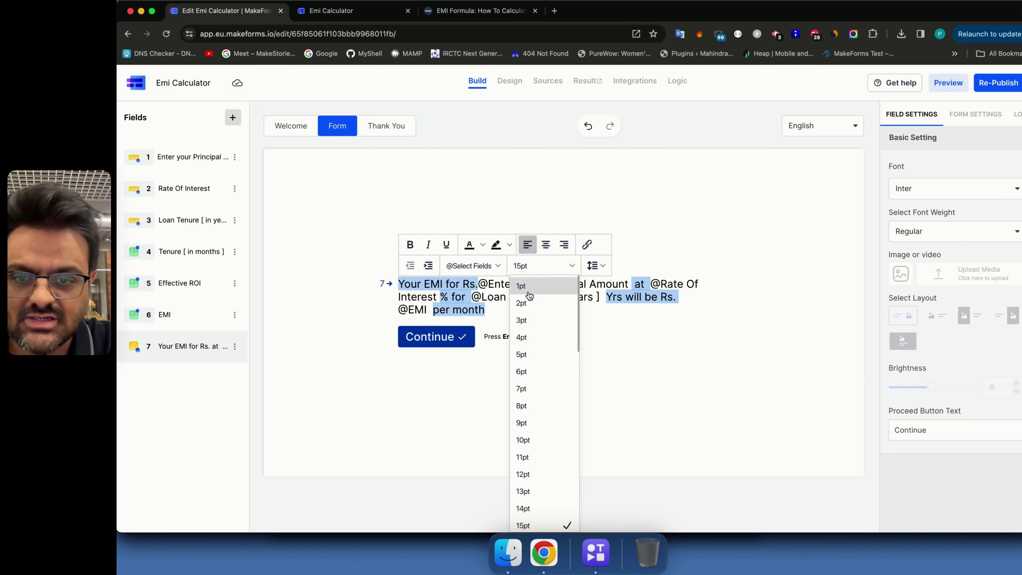
{"action": "scroll", "coordinate": [529, 482], "scroll_direction": "down", "scroll_amount": 2}
{"action": "left_click", "coordinate": [529, 482]}
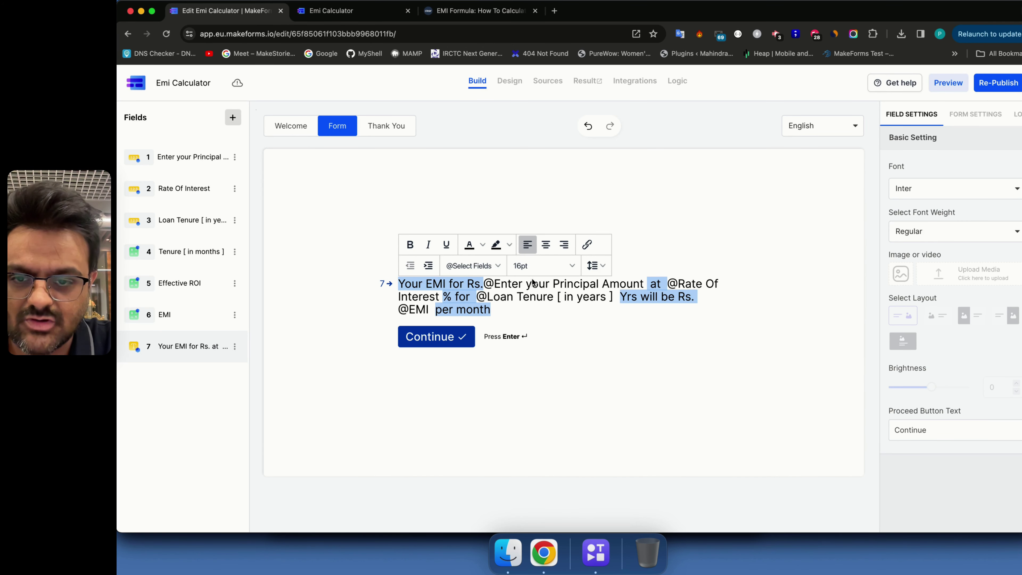
{"action": "left_click", "coordinate": [595, 265]}
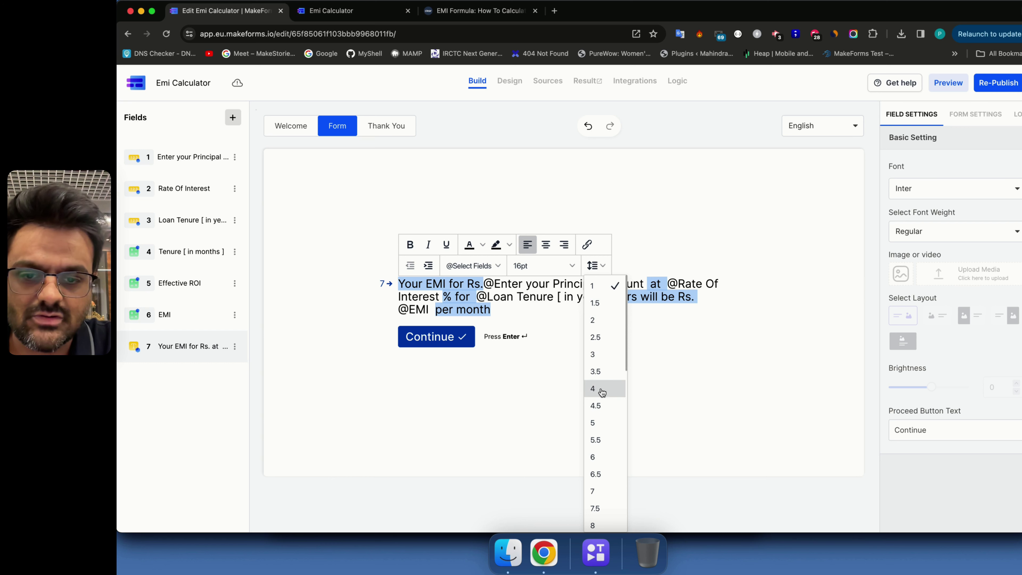
{"action": "left_click", "coordinate": [597, 318]}
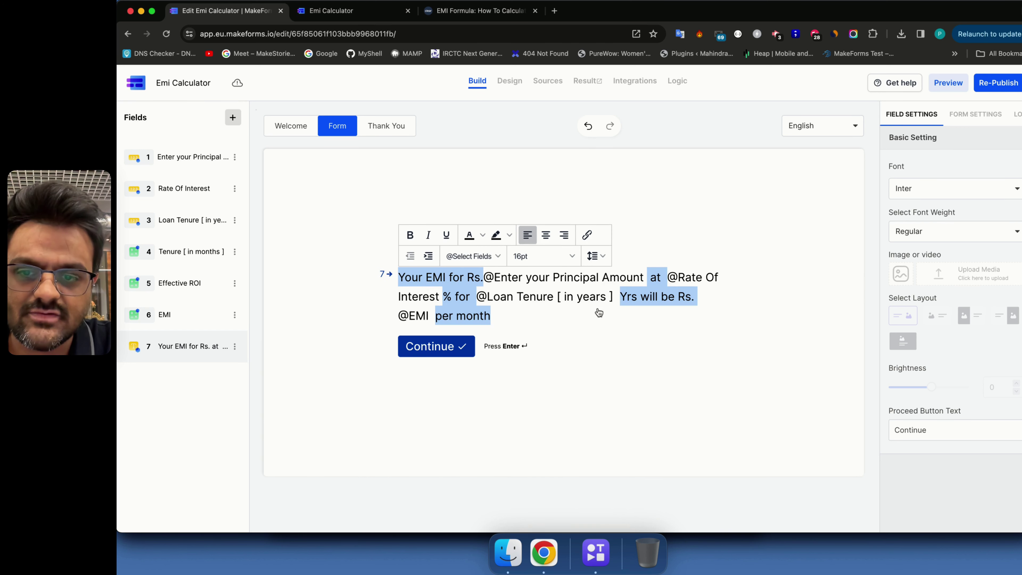
{"action": "left_click", "coordinate": [760, 233]}
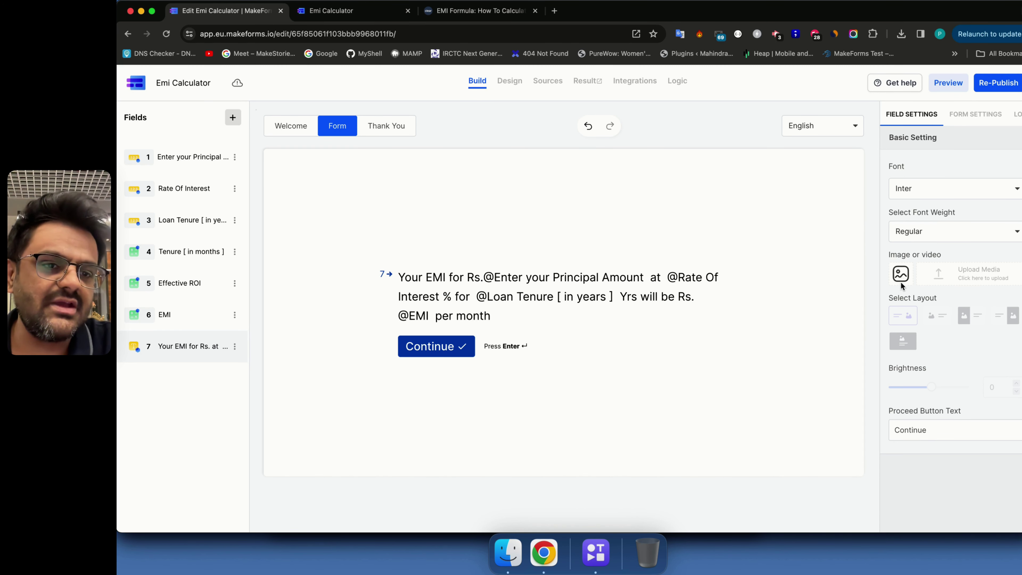
Step: Add the "money" stock photo of hands fanning dollar bills to the EMI paragraph, using the layout that fills the left half with the image
{"action": "left_click", "coordinate": [901, 275]}
{"action": "left_click", "coordinate": [565, 199]}
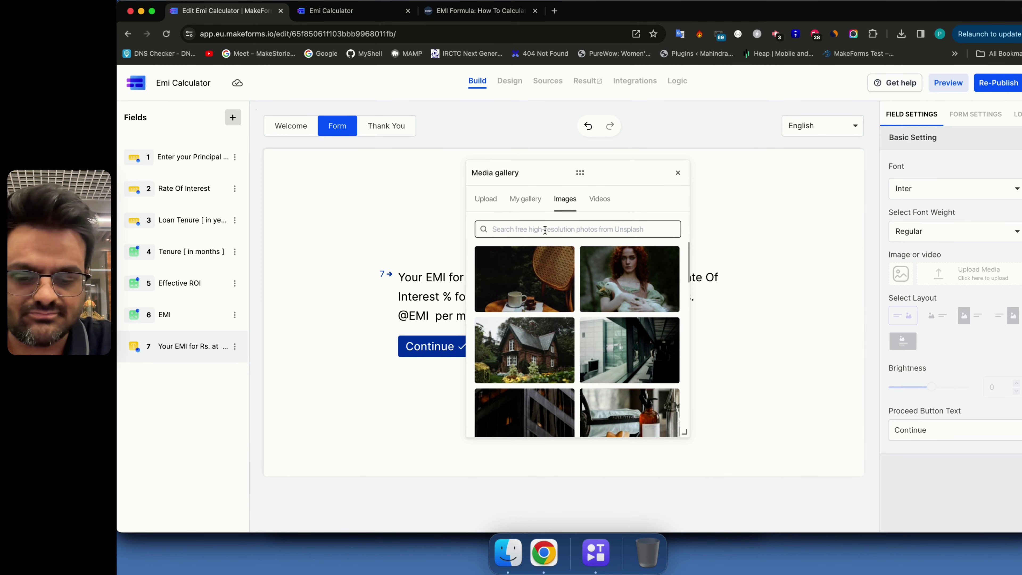
{"action": "type", "text": "money"}
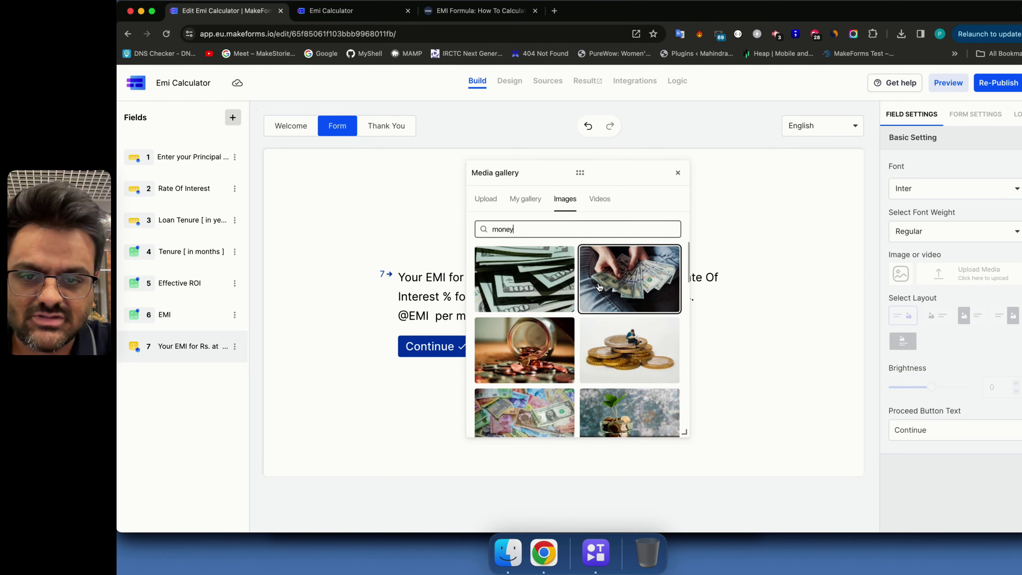
{"action": "left_click", "coordinate": [592, 274]}
{"action": "left_click", "coordinate": [677, 174]}
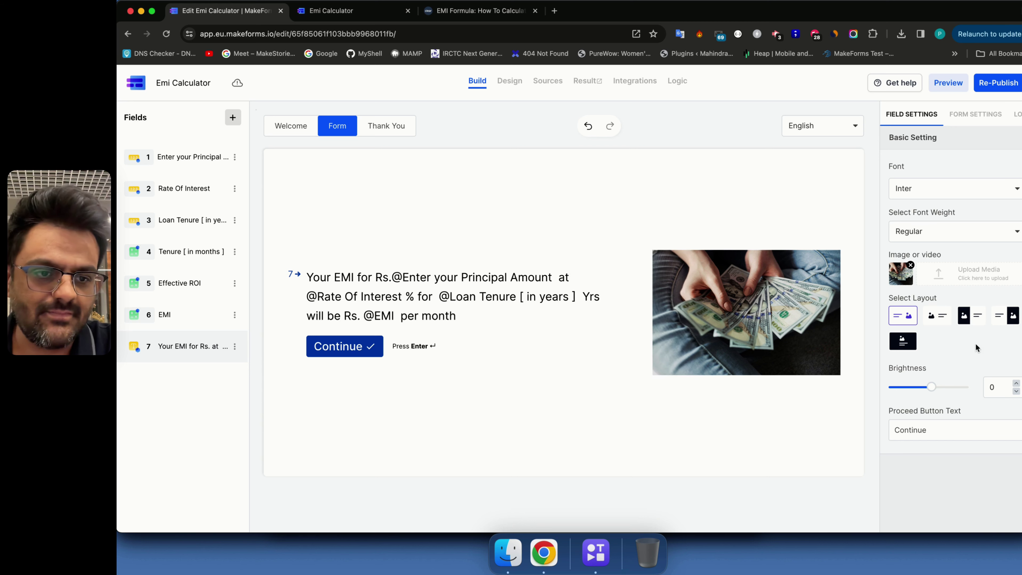
{"action": "left_click", "coordinate": [978, 322]}
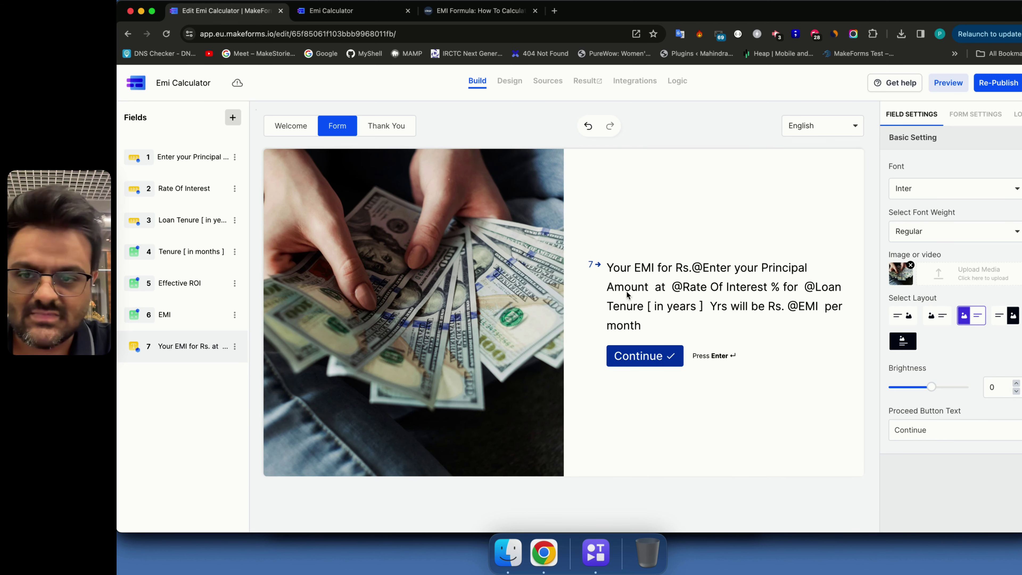
Step: Re-publish the form with the restyled EMI paragraph, close the old live form and open the default link again
{"action": "left_click", "coordinate": [985, 85]}
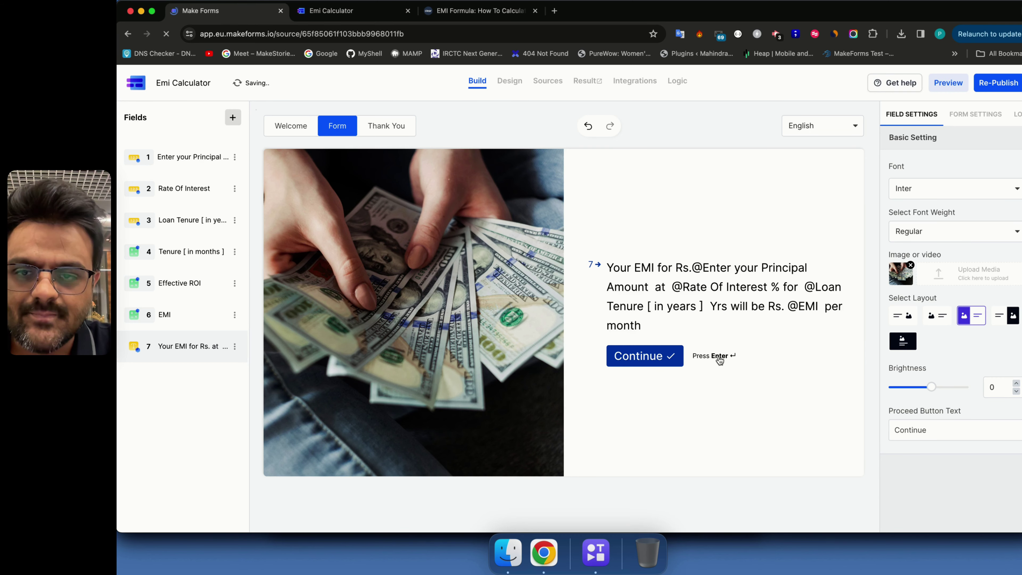
{"action": "key", "text": "ctrl+shift+Tab"}
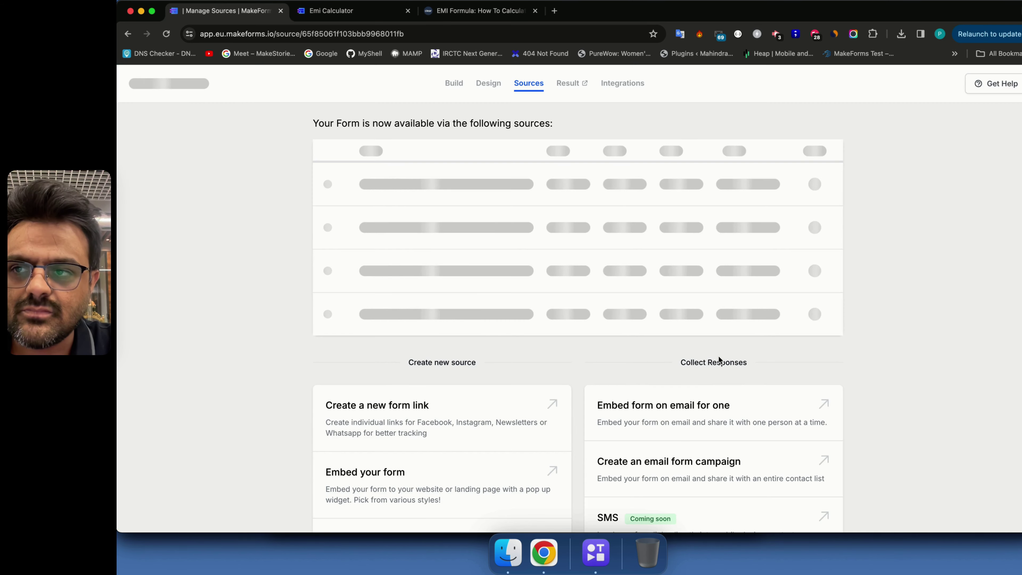
{"action": "key", "text": "ctrl+Tab"}
{"action": "key", "text": "super+w"}
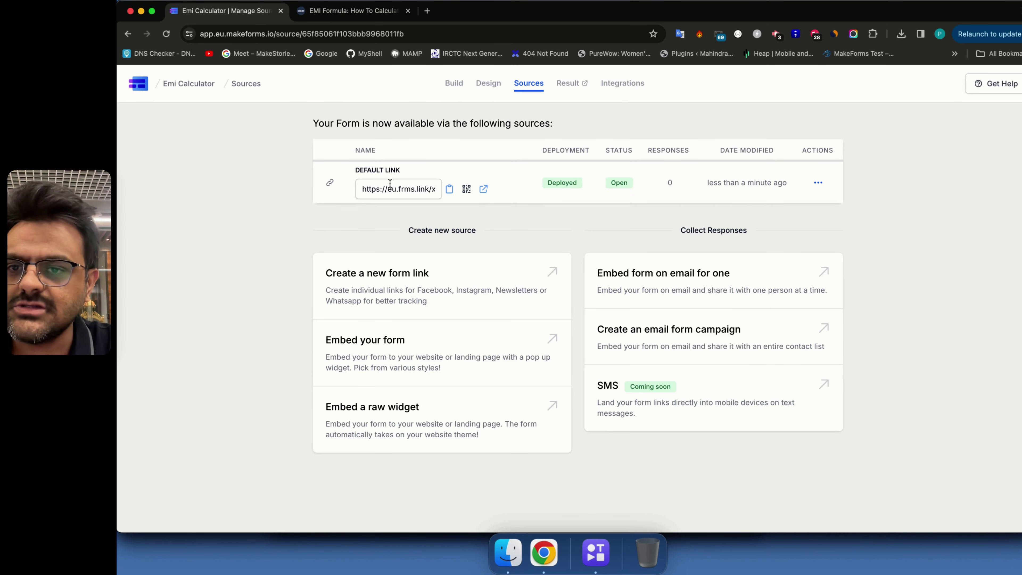
{"action": "left_click", "coordinate": [484, 190]}
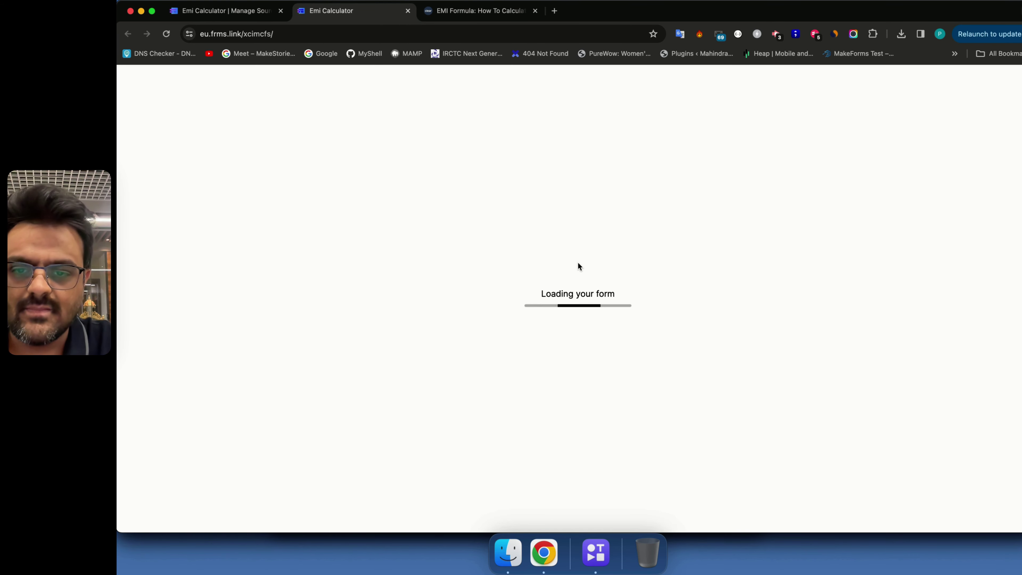
Step: Fill the live form with principal 1000000, rate of interest 12 and loan tenure 10 to reach the EMI paragraph
{"action": "type", "text": "1000000"}
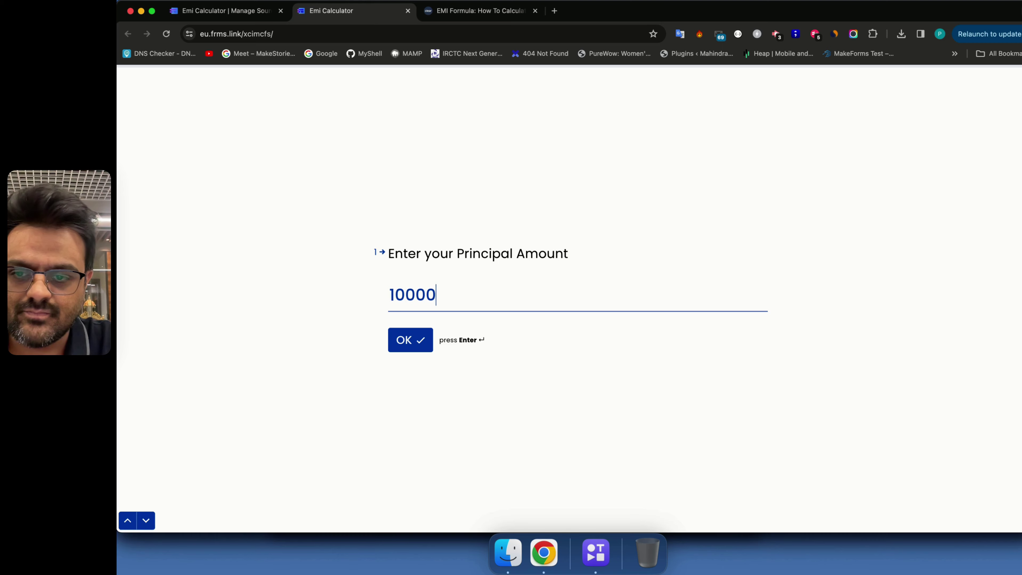
{"action": "key", "text": "Return"}
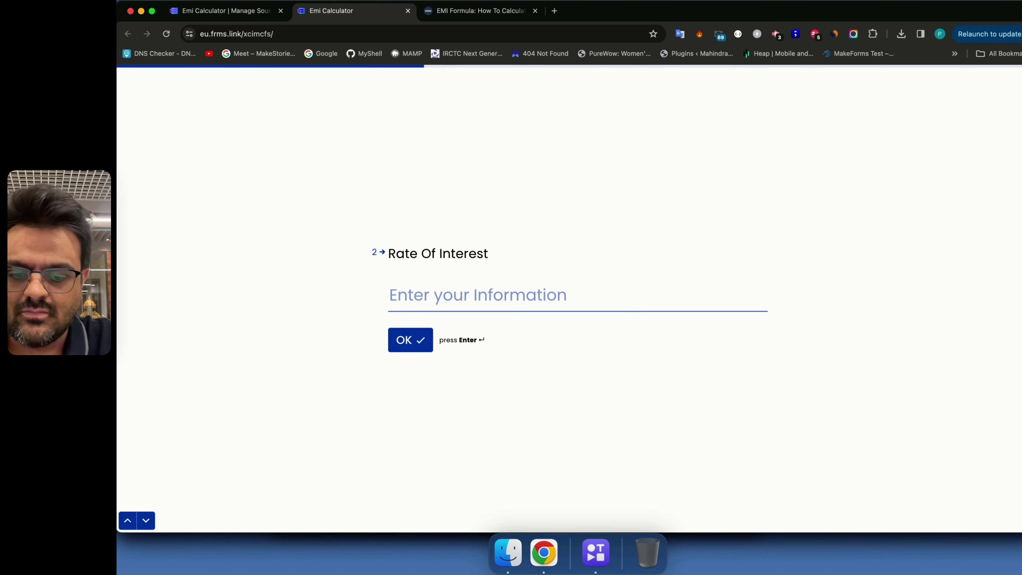
{"action": "type", "text": "12"}
{"action": "key", "text": "Return"}
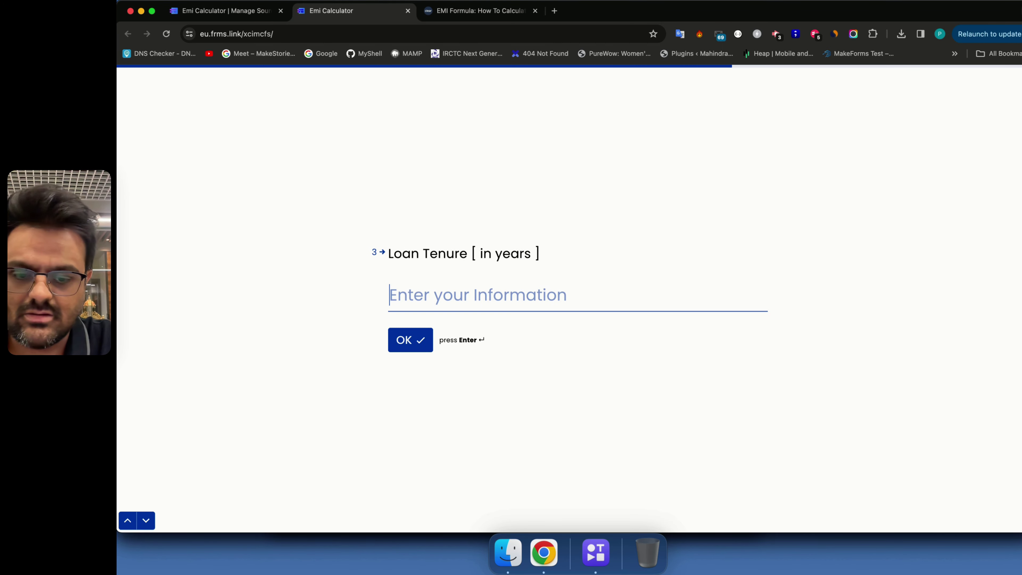
{"action": "type", "text": "10"}
{"action": "key", "text": "Return"}
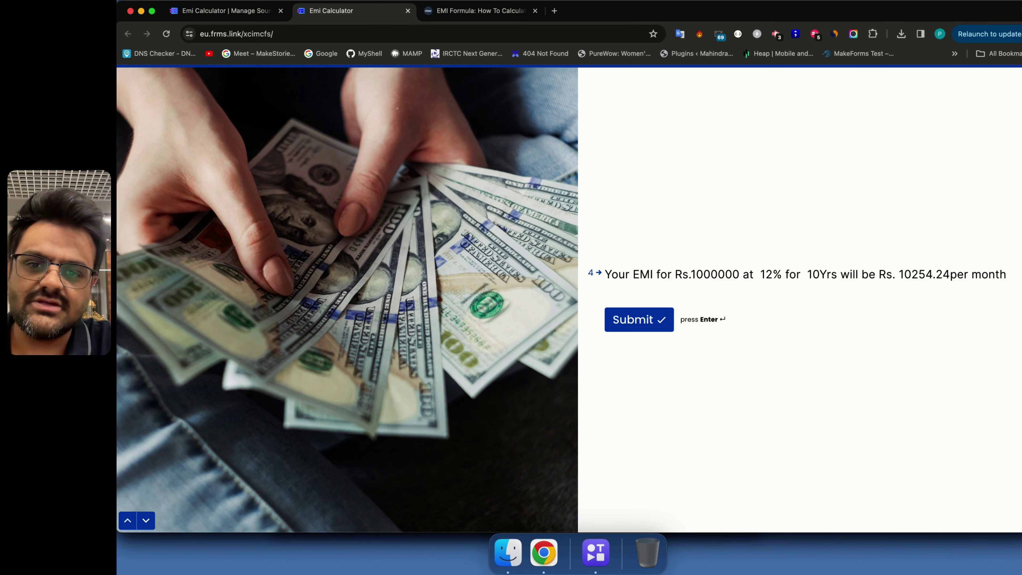